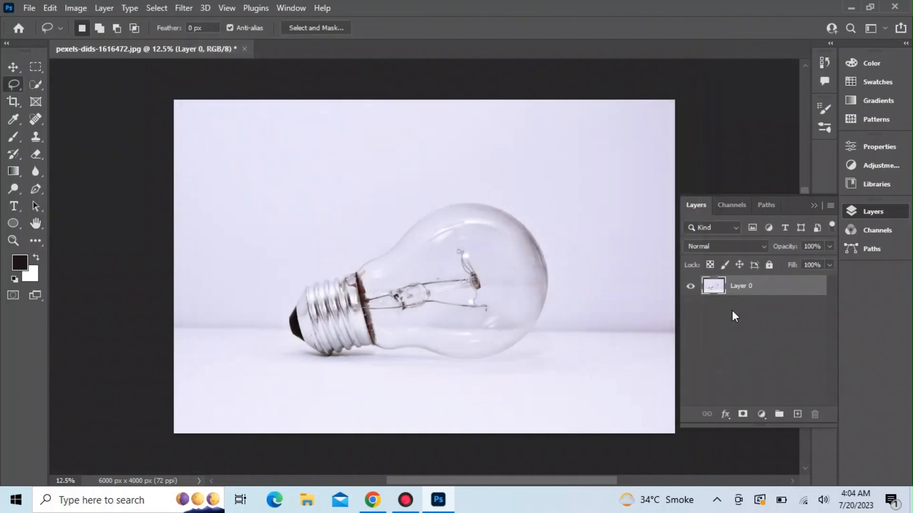
Step: Duplicate Layer 0 and remove the filament in the bulb's round part with a lasso selection and a Content-Aware fill
key(ctrl+j)
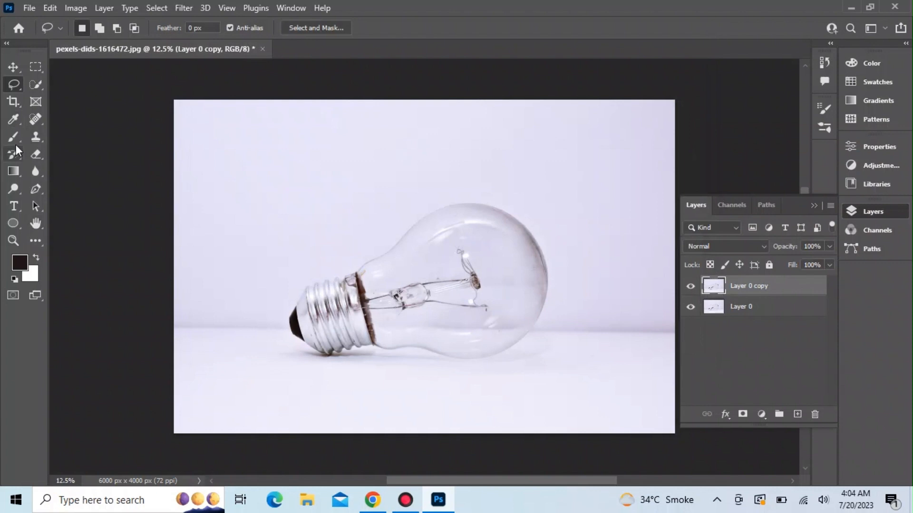
mouse_move(467, 241)
mouse_down()
mouse_move(493, 315)
mouse_move(470, 239)
mouse_up()
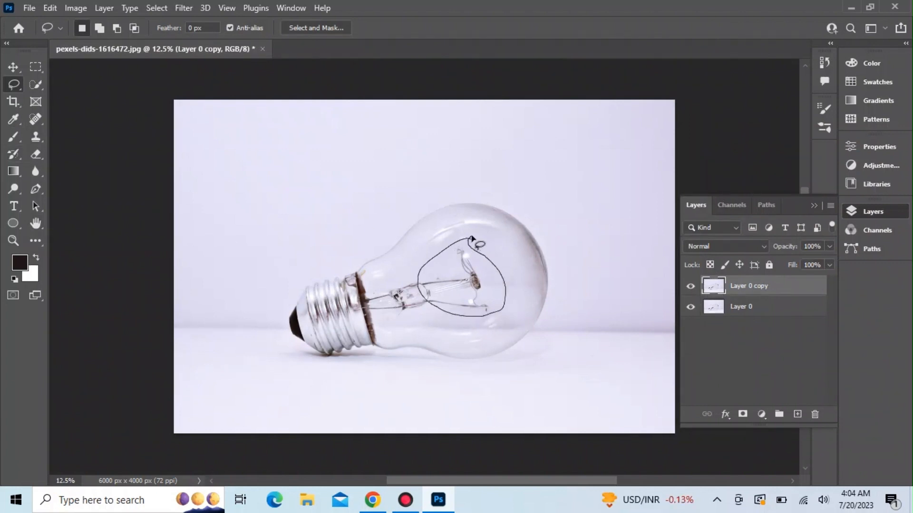
click(30, 10)
mouse_move(49, 8)
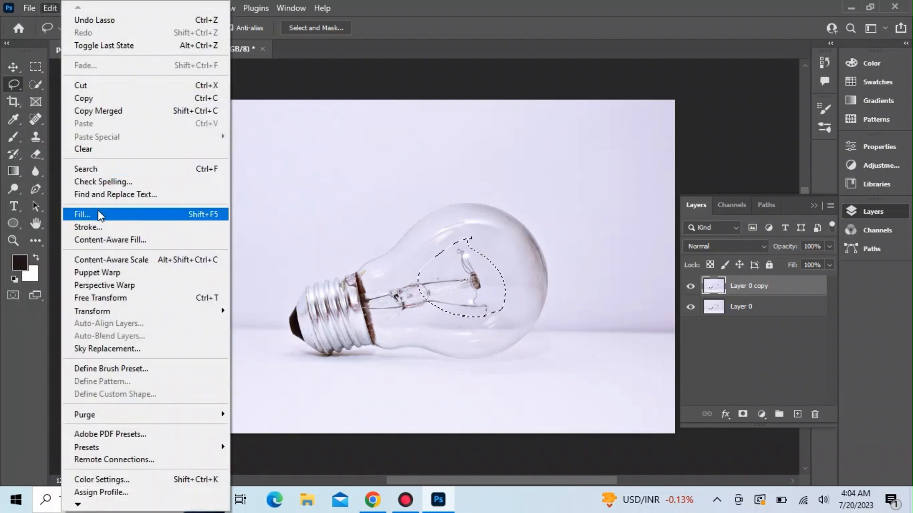
click(98, 212)
click(538, 110)
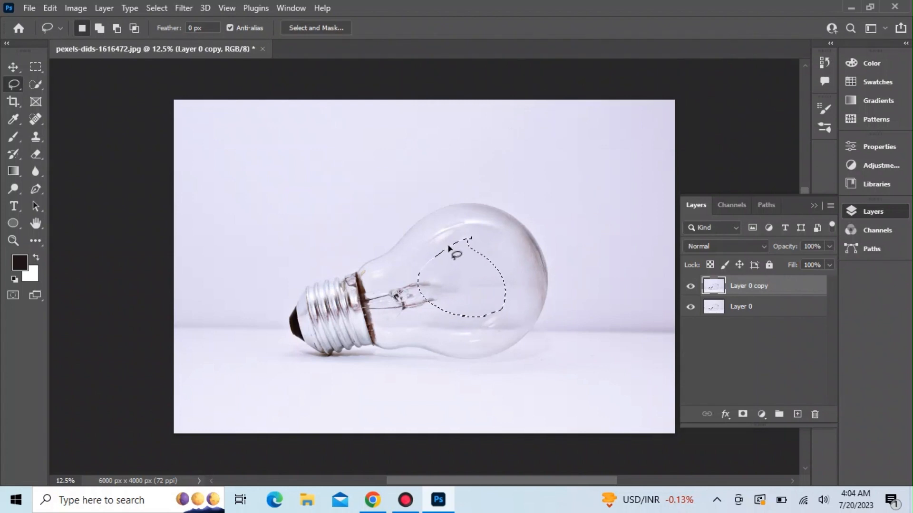
Step: Lasso the remaining filament support near the bulb's metal cap and remove it with a Content-Aware fill
mouse_move(449, 245)
mouse_down()
mouse_move(392, 272)
mouse_move(373, 298)
mouse_move(375, 320)
mouse_move(416, 324)
mouse_move(463, 297)
mouse_move(427, 266)
mouse_move(405, 267)
mouse_up()
click(51, 8)
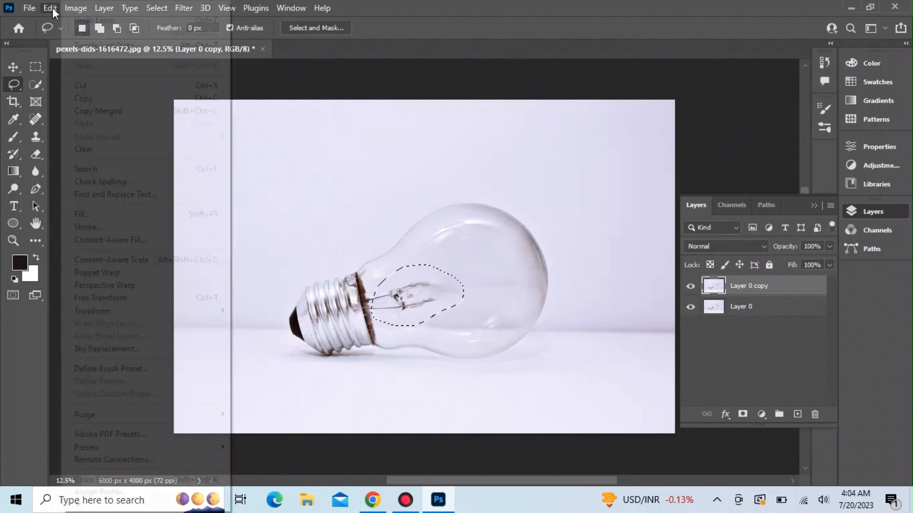
click(127, 214)
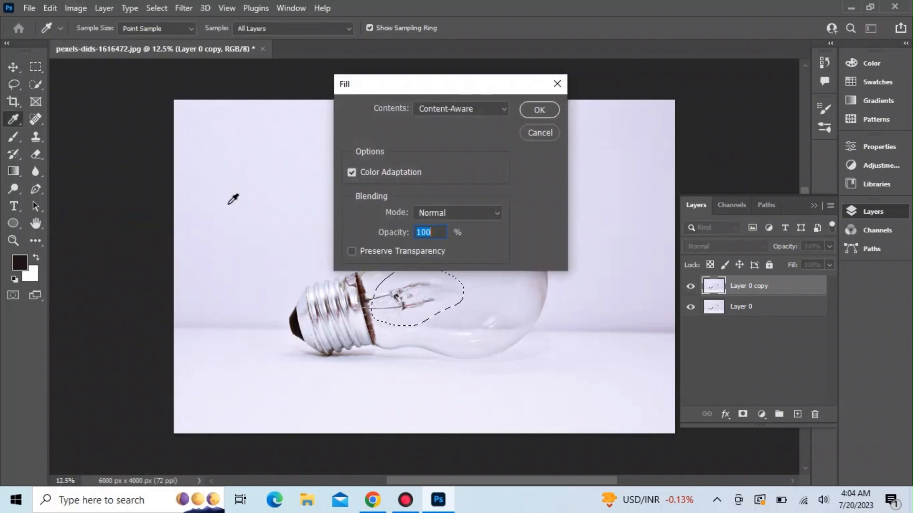
click(538, 110)
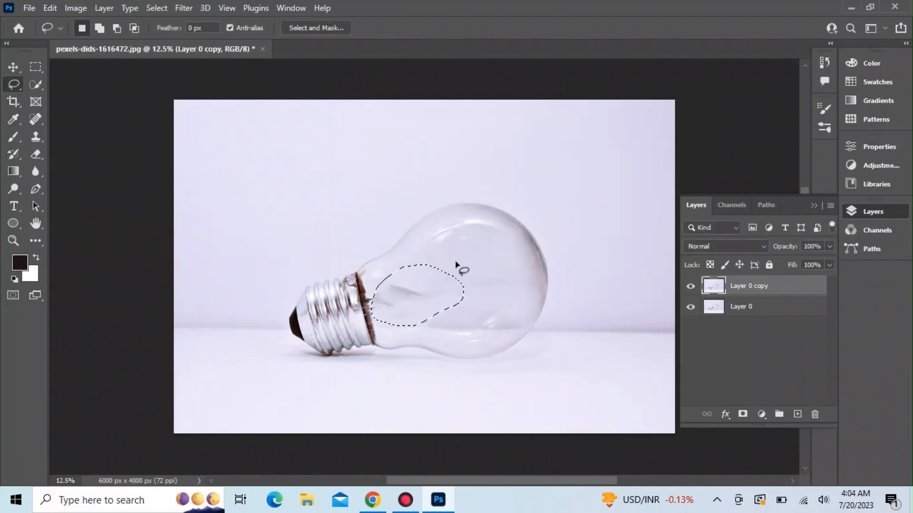
Step: Shift the lasso selection slightly upward, apply another Content-Aware fill to the leftover smudges, and deselect
drag(399, 283, 399, 274)
click(50, 8)
click(115, 217)
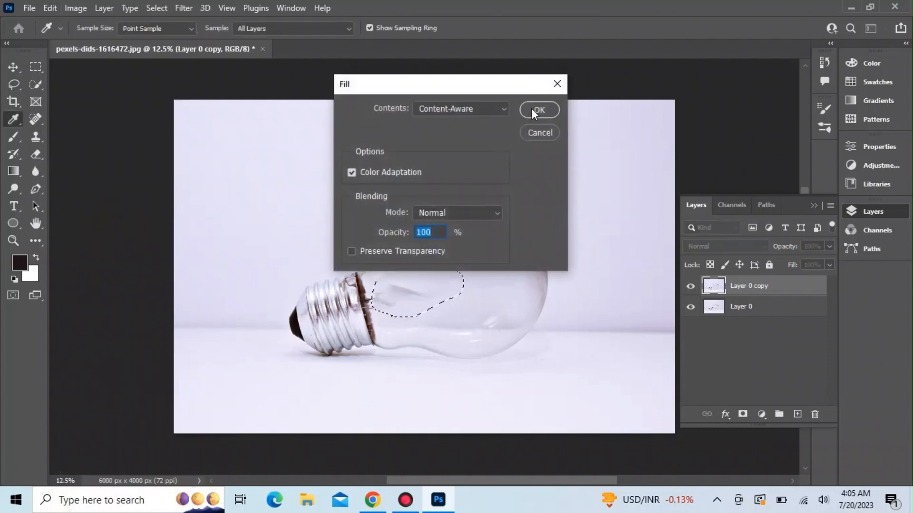
click(532, 109)
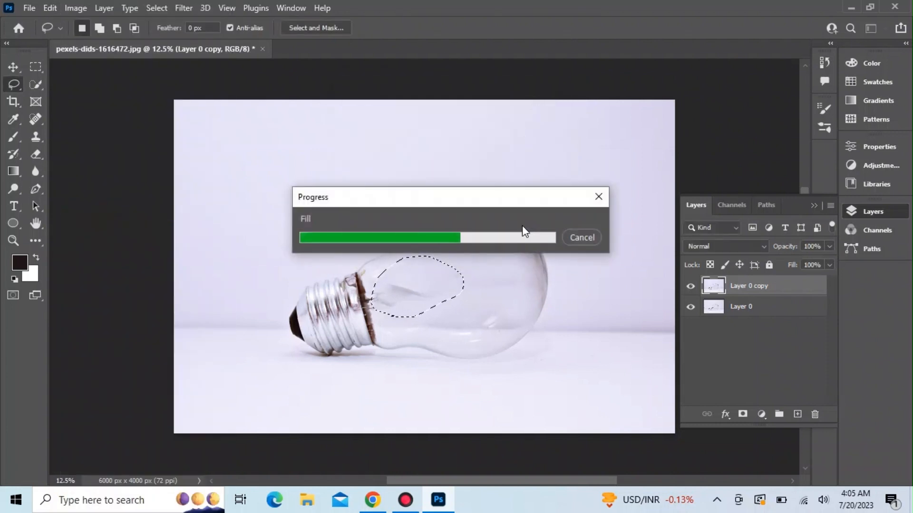
key(ctrl+d)
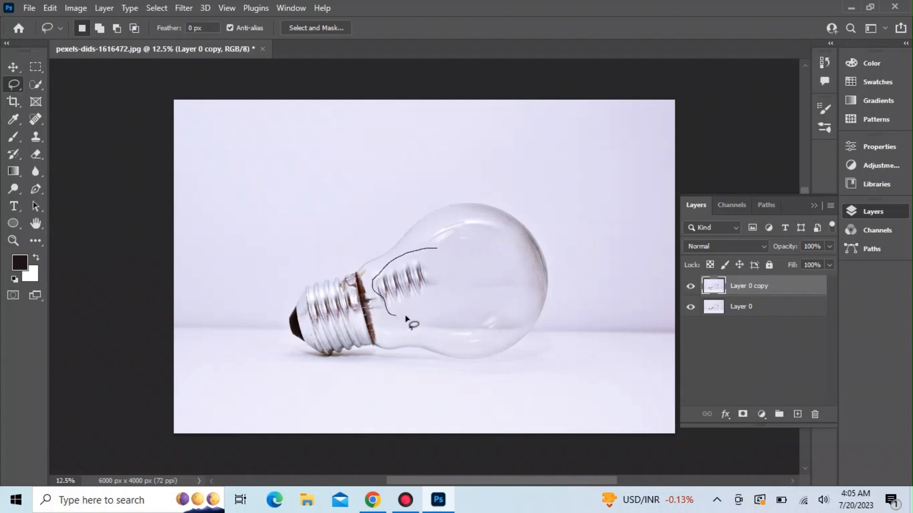
Step: Lasso the screw-thread artifact inside the bulb's neck, replace it with a Content-Aware fill, and deselect
drag(435, 257, 437, 249)
click(49, 8)
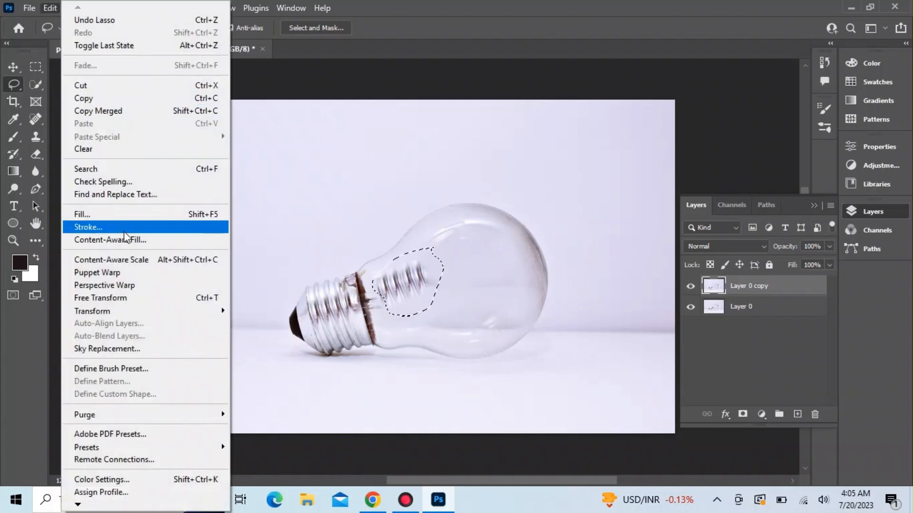
click(136, 214)
click(539, 110)
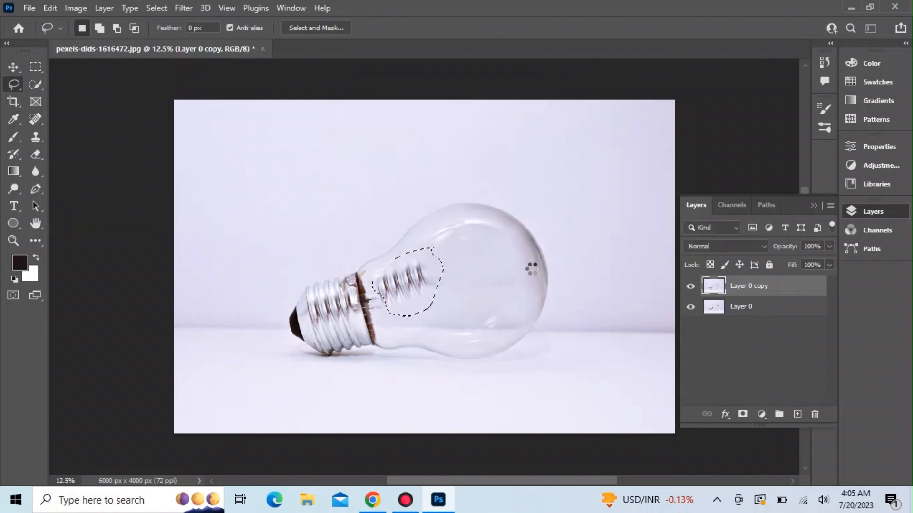
key(ctrl+d)
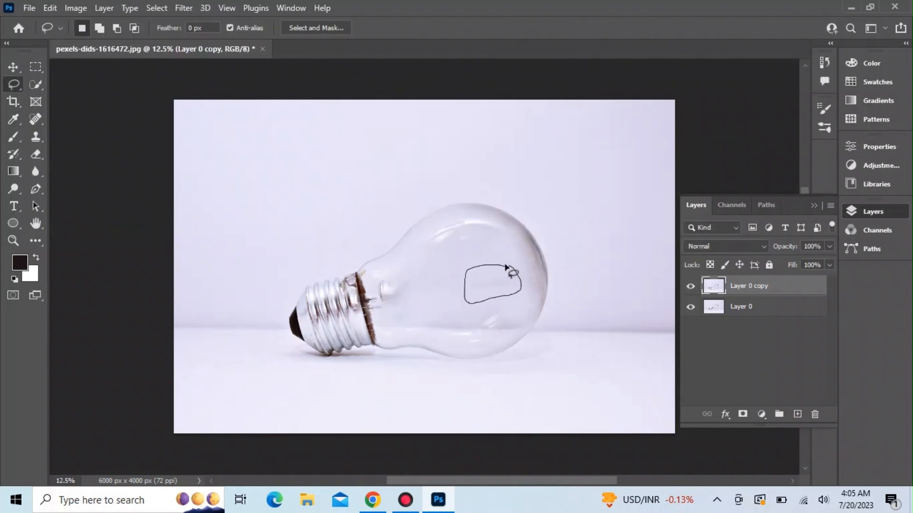
Step: Lasso the faint marks in the middle of the bulb's round glass and smooth them with a Content-Aware fill
drag(506, 268, 508, 266)
click(37, 138)
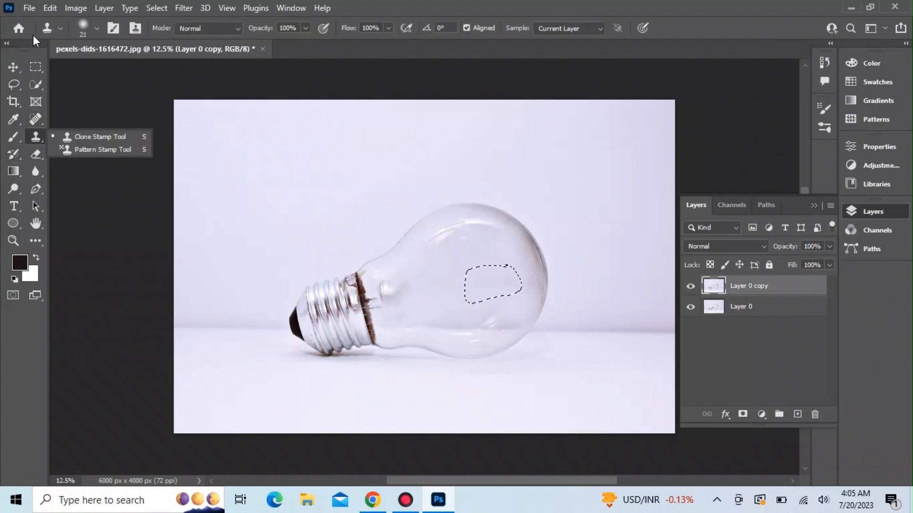
click(50, 8)
click(96, 220)
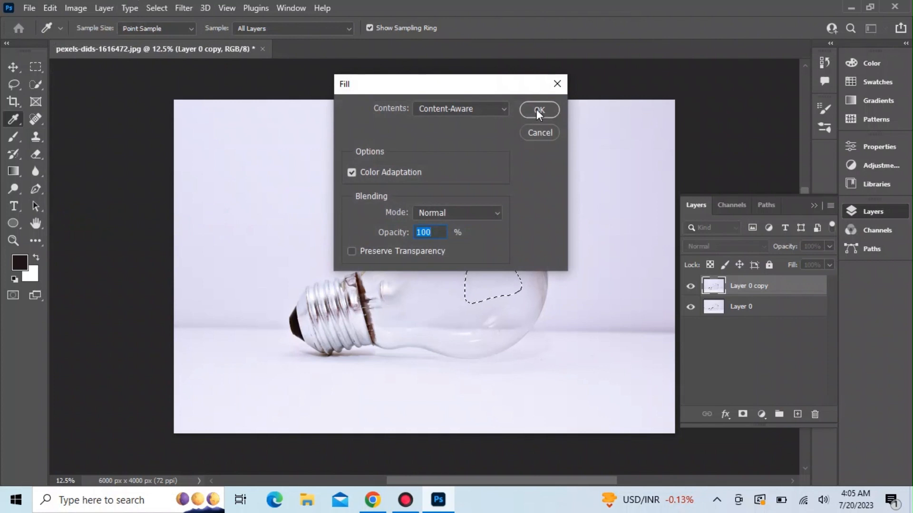
click(538, 110)
click(464, 292)
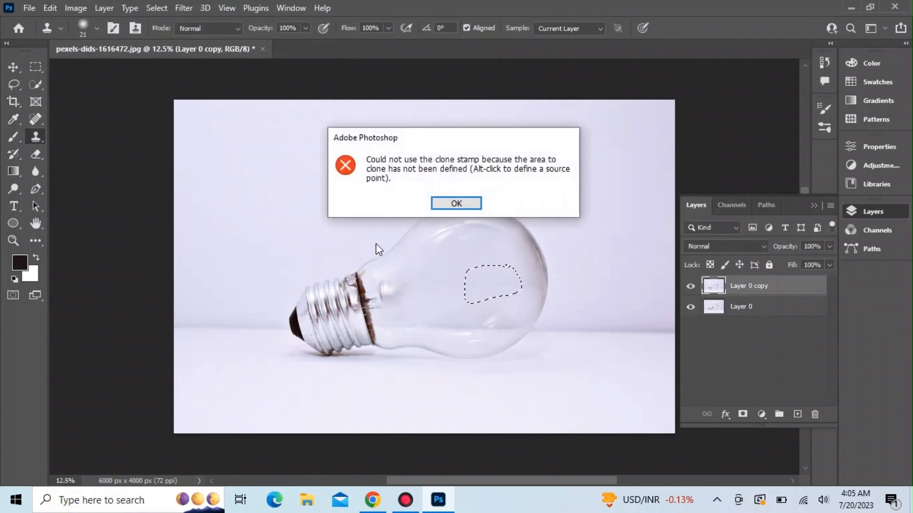
click(377, 245)
click(446, 201)
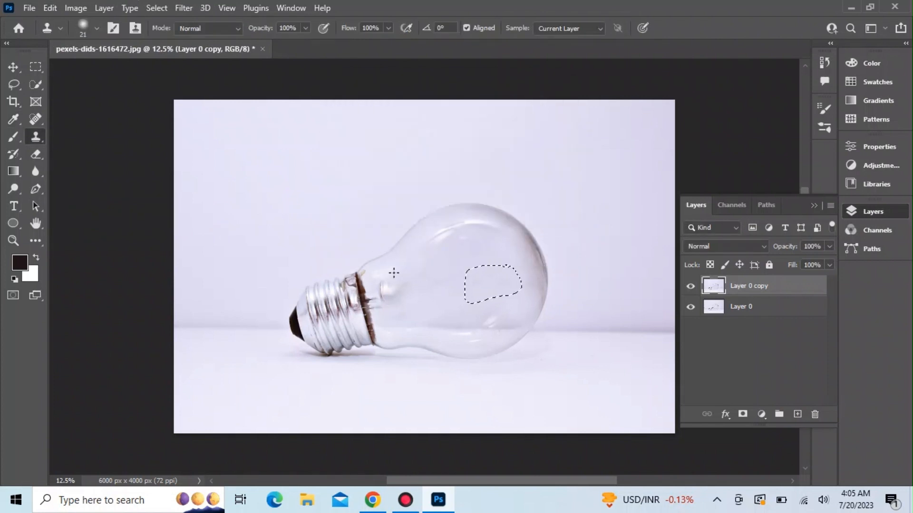
Step: Lasso the white smudge in the bulb's neck beside the metal cap, apply a Content-Aware fill, and deselect
key(l)
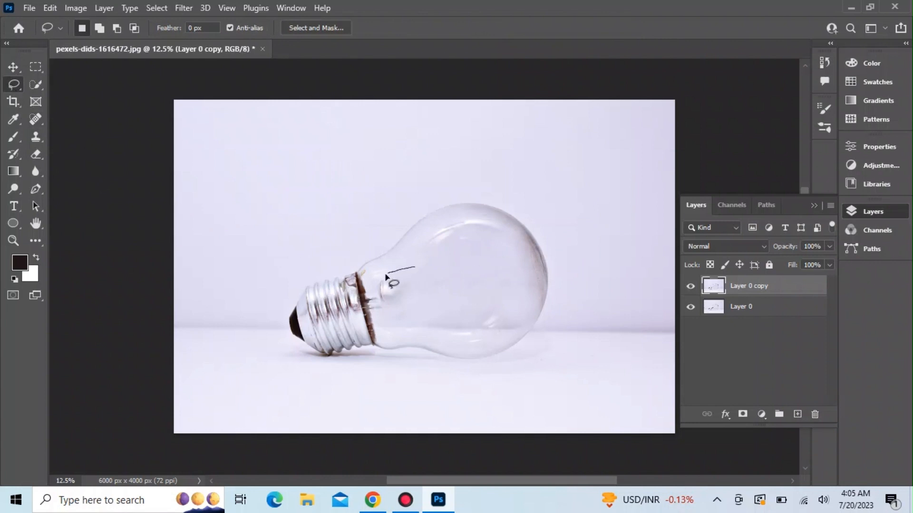
mouse_move(391, 318)
mouse_down()
mouse_move(426, 281)
mouse_move(415, 268)
mouse_up()
click(50, 8)
click(114, 212)
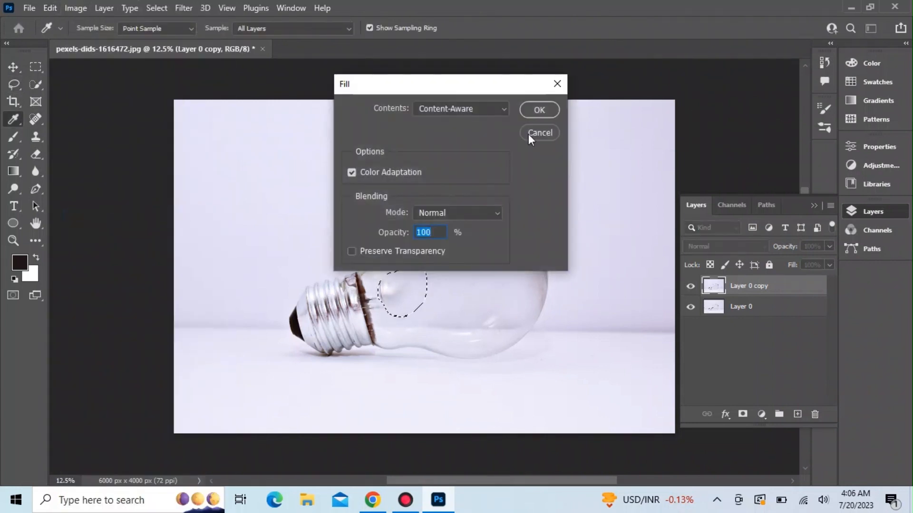
click(537, 110)
click(352, 199)
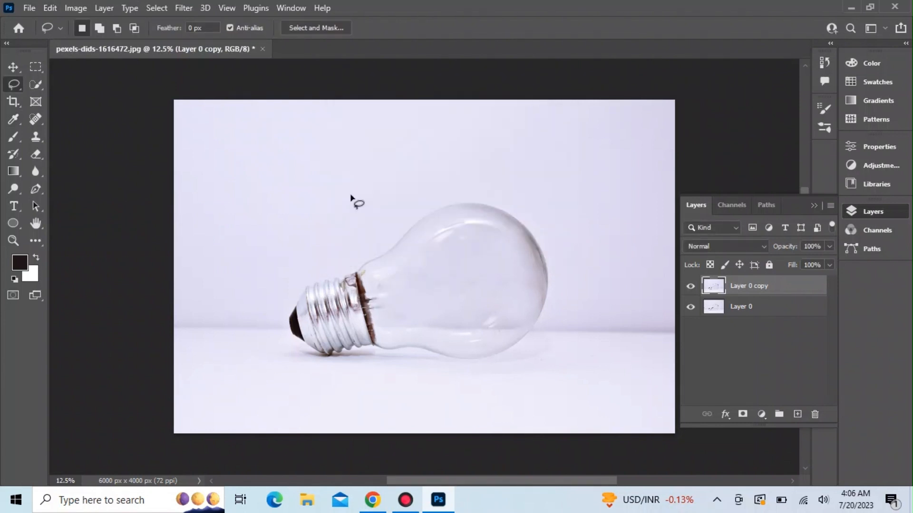
Step: Examine the retouched interior of the bulb up close for leftover traces of the filament
key(ctrl+plus)
key(ctrl+plus)
key(ctrl+plus)
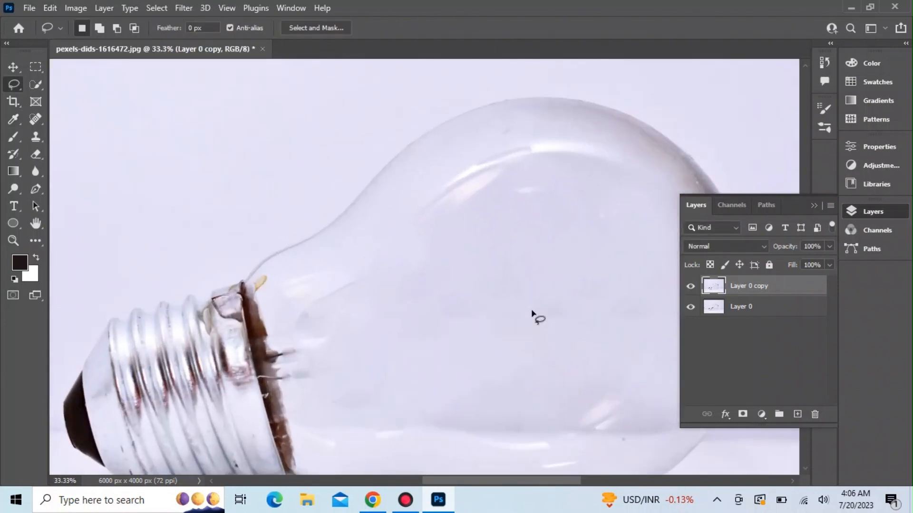
scroll(533, 314, down, 3)
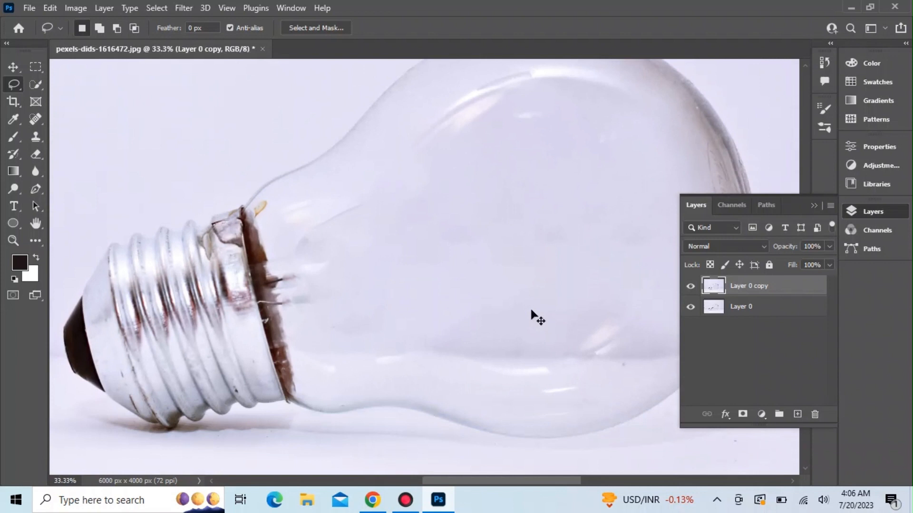
key(ctrl+minus)
key(ctrl+minus)
key(ctrl+minus)
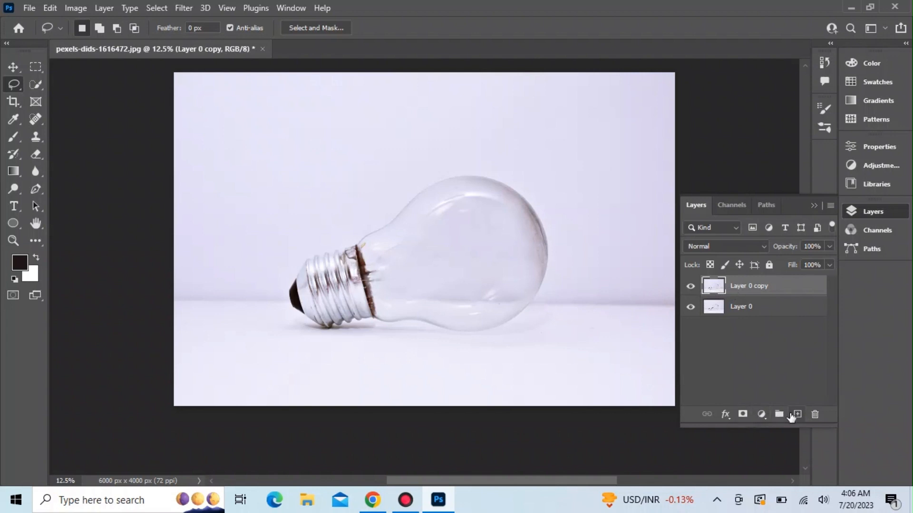
Step: Place the blue water texture image 2149d16606af9053c282c40535ffc301 from the Desktop as an embedded layer
click(49, 9)
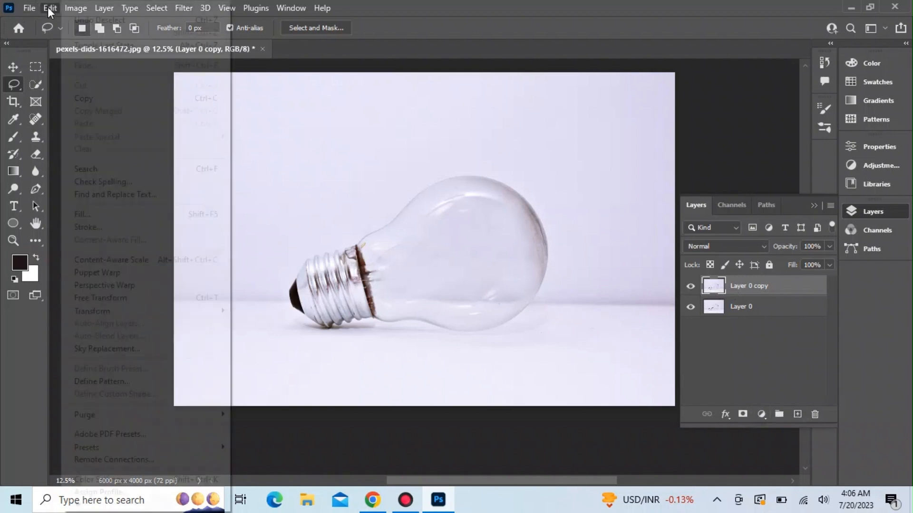
mouse_move(29, 8)
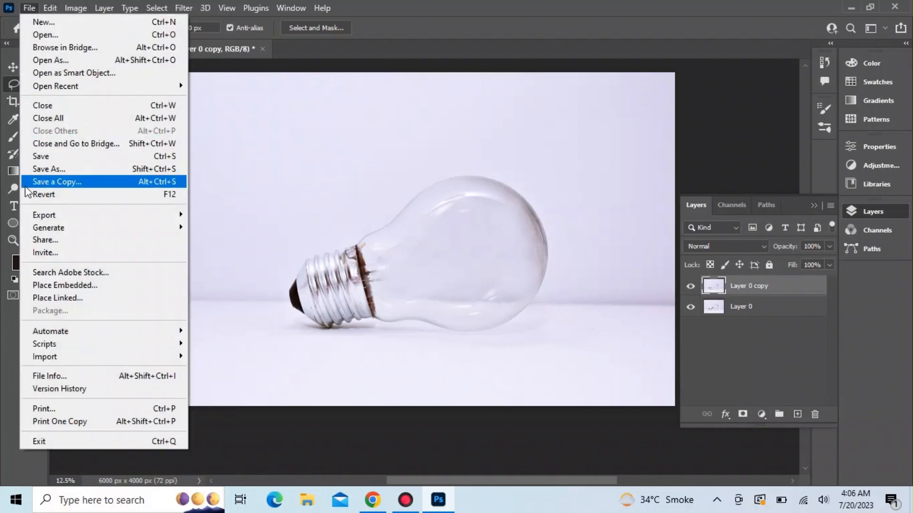
click(79, 288)
click(230, 200)
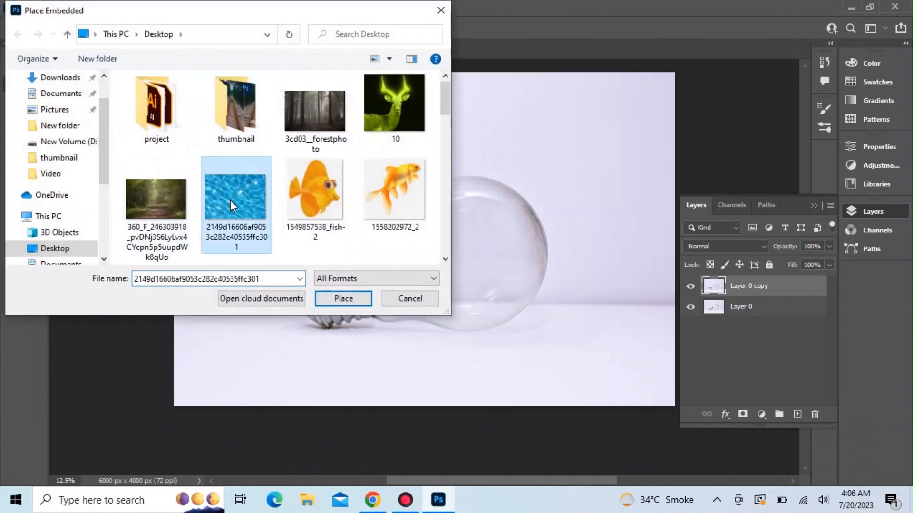
click(344, 299)
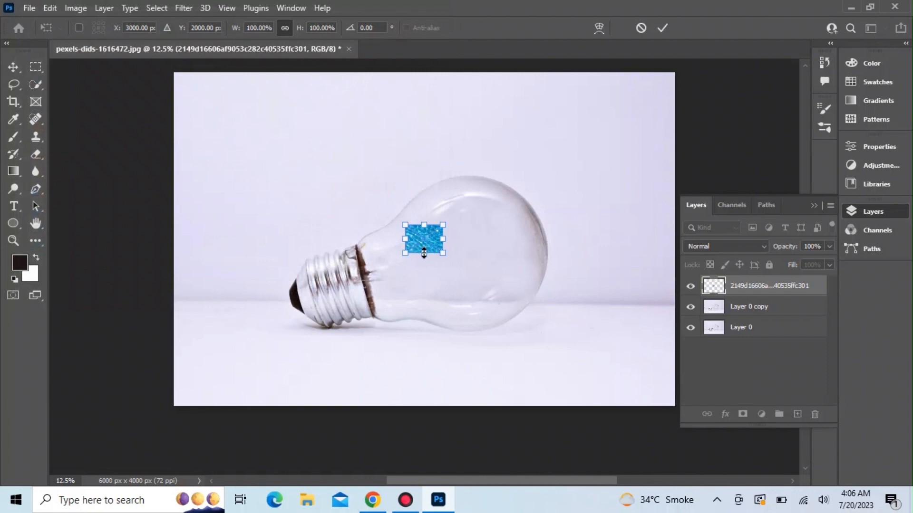
Step: Stretch the placed water image to about 561% width and 620% height so it covers the bulb's glass, and commit the transform
drag(423, 253, 424, 295)
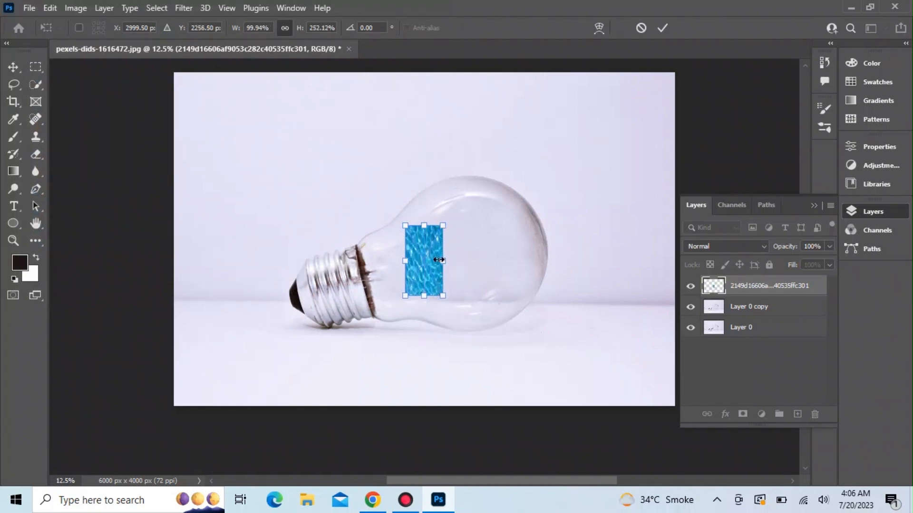
drag(442, 262, 528, 260)
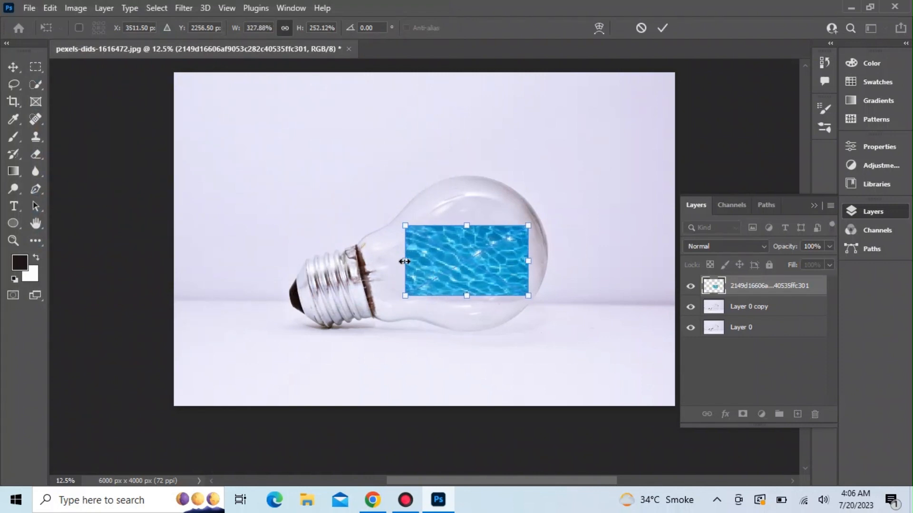
drag(405, 261, 360, 261)
drag(445, 296, 445, 333)
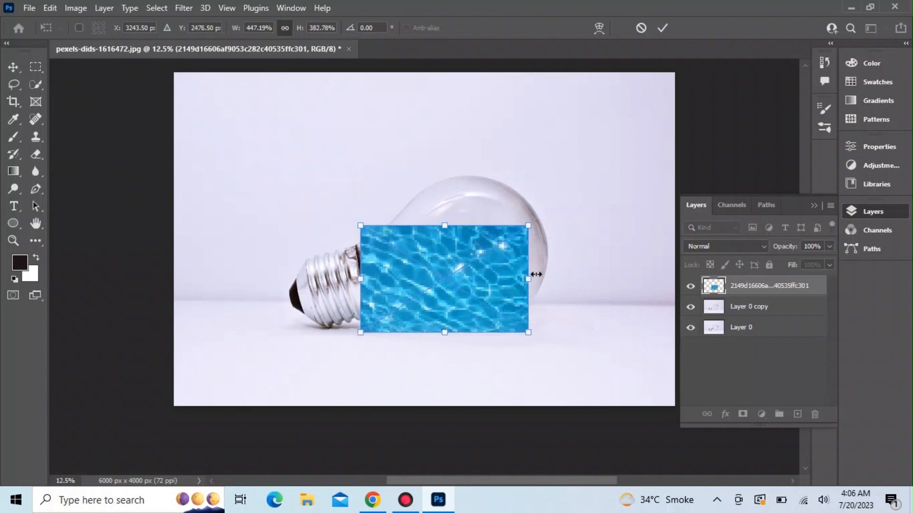
drag(535, 274, 579, 274)
drag(466, 227, 470, 159)
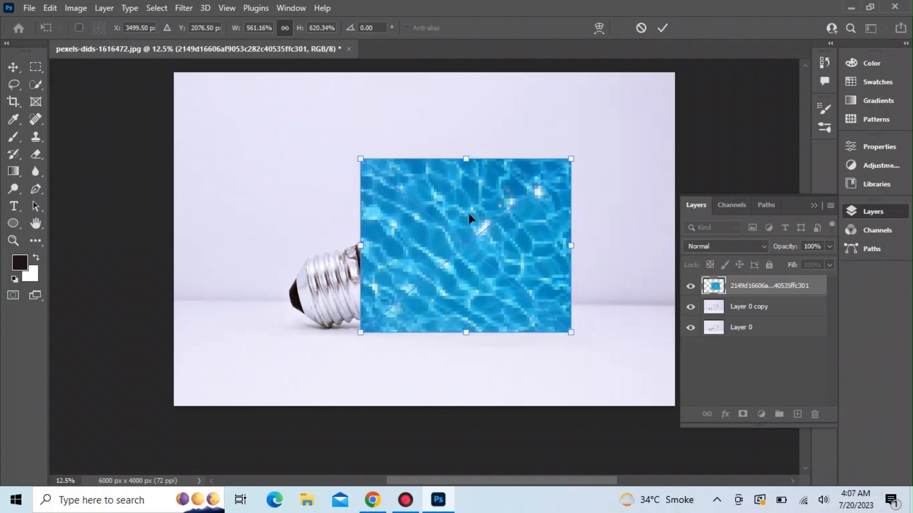
click(14, 69)
click(224, 177)
Step: Keep the water layer's opacity at 100% and set its blend mode to Multiply
click(434, 244)
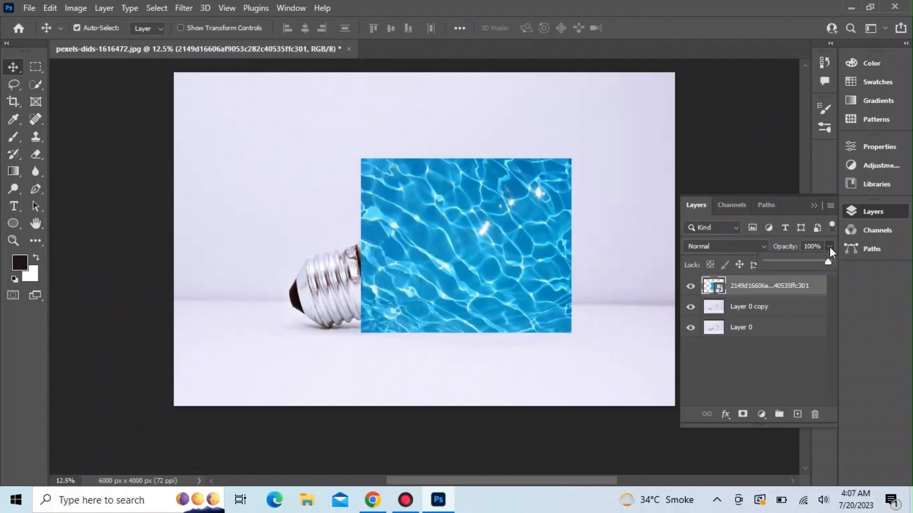
mouse_move(818, 265)
mouse_down()
mouse_move(795, 265)
mouse_move(828, 261)
mouse_up()
click(764, 247)
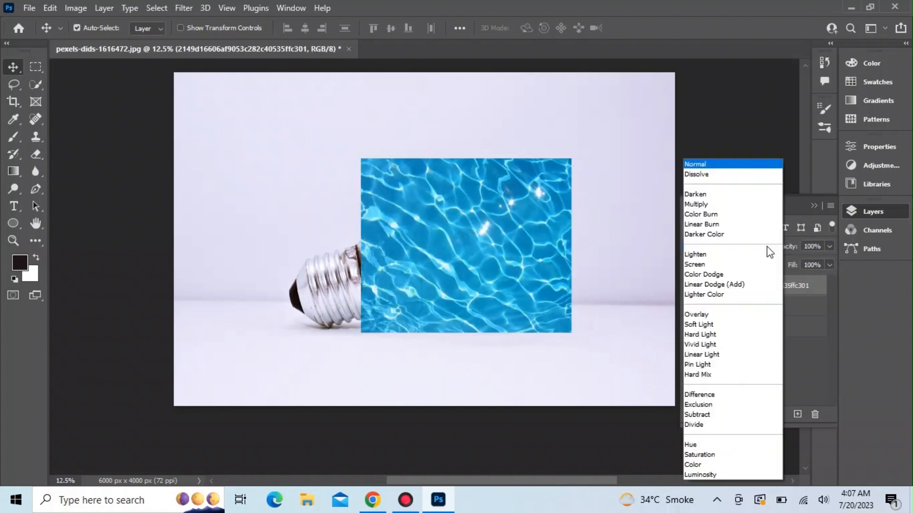
click(717, 204)
Step: Lower the opacity of the water texture layer to 33%
click(603, 241)
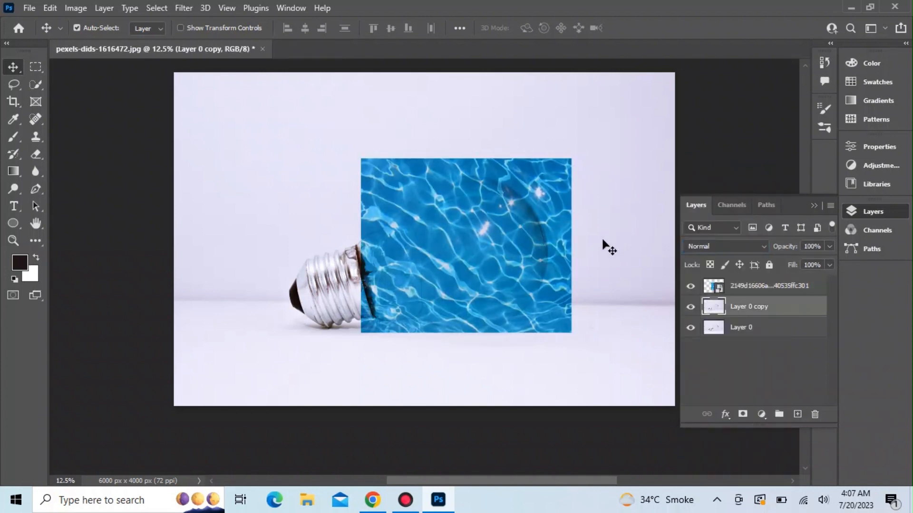
click(829, 246)
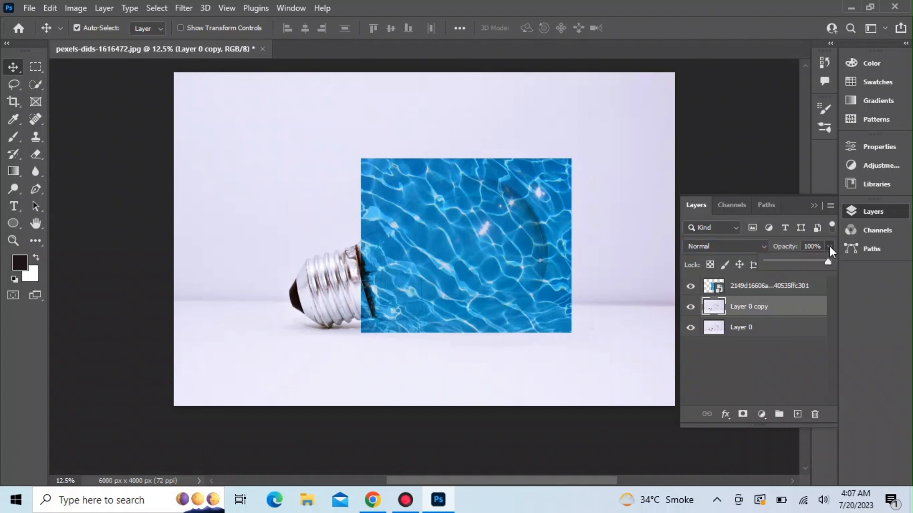
click(748, 288)
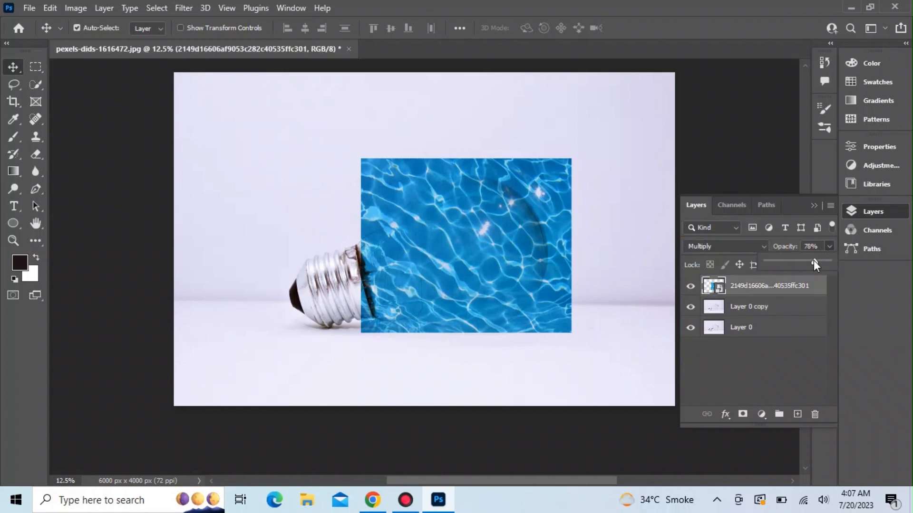
drag(814, 261, 797, 260)
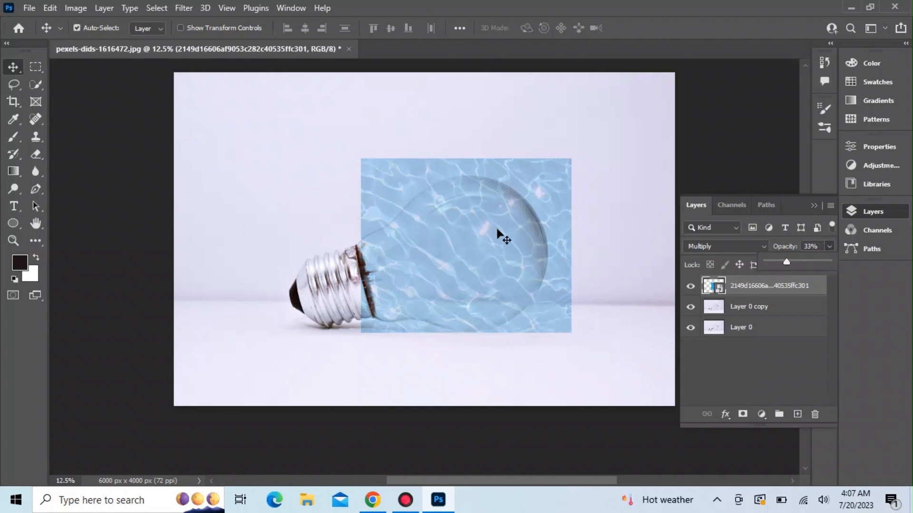
Step: Set the Eraser to a 200 px round brush and rasterize the water layer so it can be erased
click(14, 138)
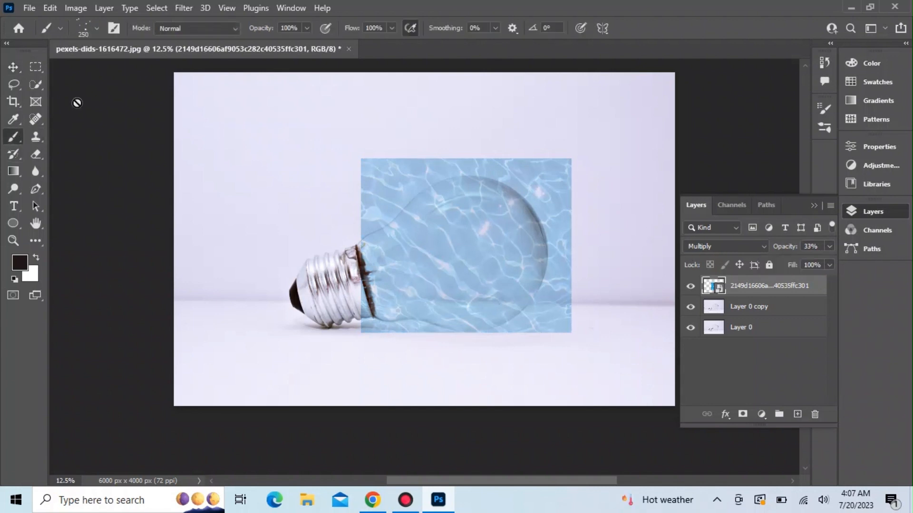
click(97, 31)
key(e)
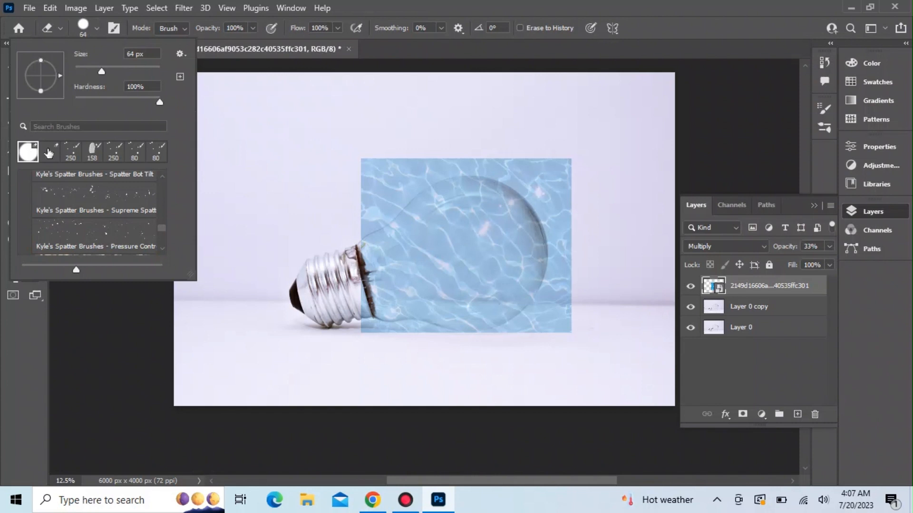
click(96, 27)
click(95, 26)
click(95, 29)
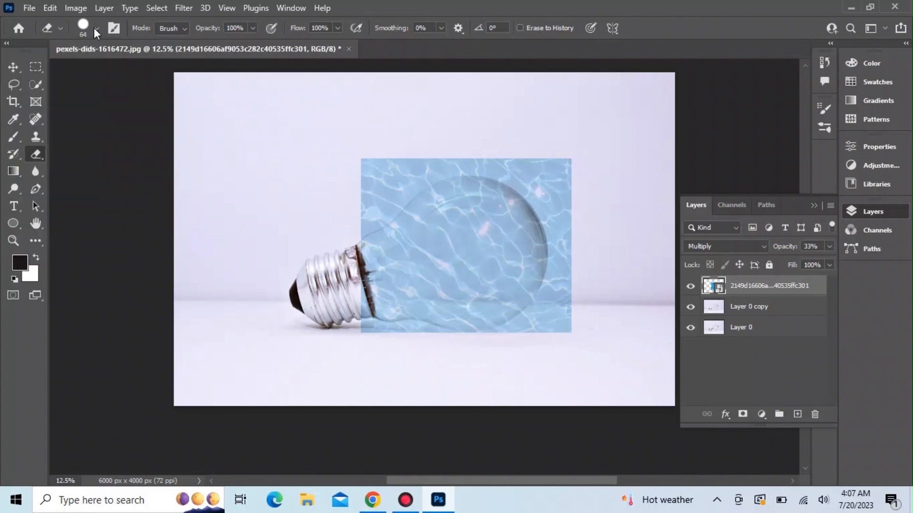
click(95, 29)
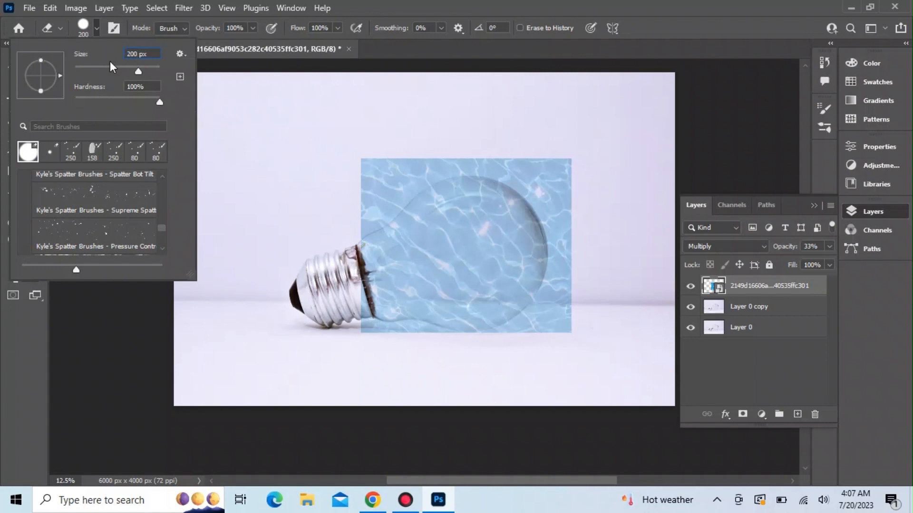
text(200)
click(372, 233)
click(417, 205)
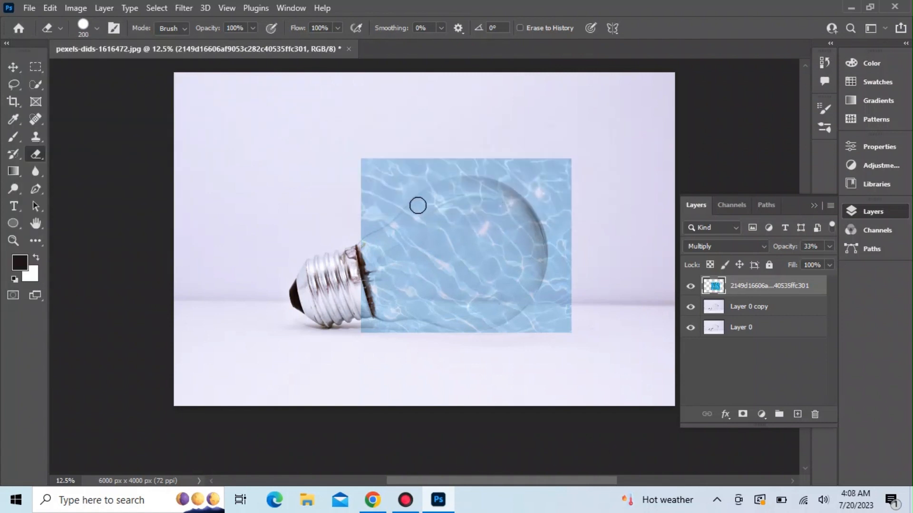
Step: Erase the water from the background above the bulb and from the upper half of the glass, leaving a waterline at mid-height
drag(367, 159, 367, 196)
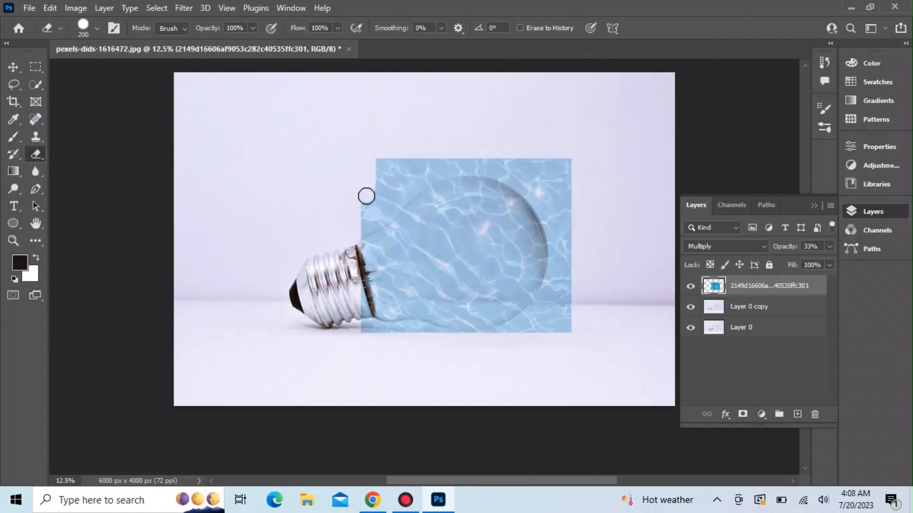
mouse_move(362, 232)
mouse_down()
mouse_move(387, 164)
mouse_move(378, 165)
mouse_move(390, 224)
mouse_move(364, 242)
mouse_move(560, 247)
mouse_move(552, 288)
mouse_move(574, 249)
mouse_move(565, 333)
mouse_move(569, 254)
mouse_move(550, 233)
mouse_move(412, 225)
mouse_move(393, 172)
mouse_move(437, 212)
mouse_move(570, 220)
mouse_move(494, 223)
mouse_move(409, 165)
mouse_move(424, 197)
mouse_up()
mouse_move(440, 152)
mouse_down()
mouse_move(453, 195)
mouse_move(444, 196)
mouse_move(501, 189)
mouse_move(568, 202)
mouse_move(565, 162)
mouse_move(463, 167)
mouse_move(461, 179)
mouse_move(526, 175)
mouse_move(550, 193)
mouse_up()
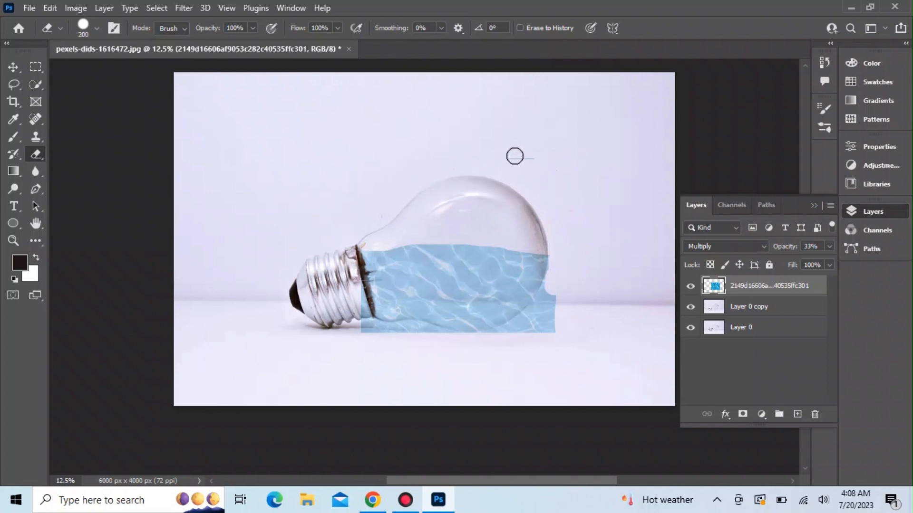
Step: Erase the water spilling past the bulb's rounded end, beneath the glass and over the metal cap, following the bulb's outline
key(ctrl+plus)
key(ctrl+plus)
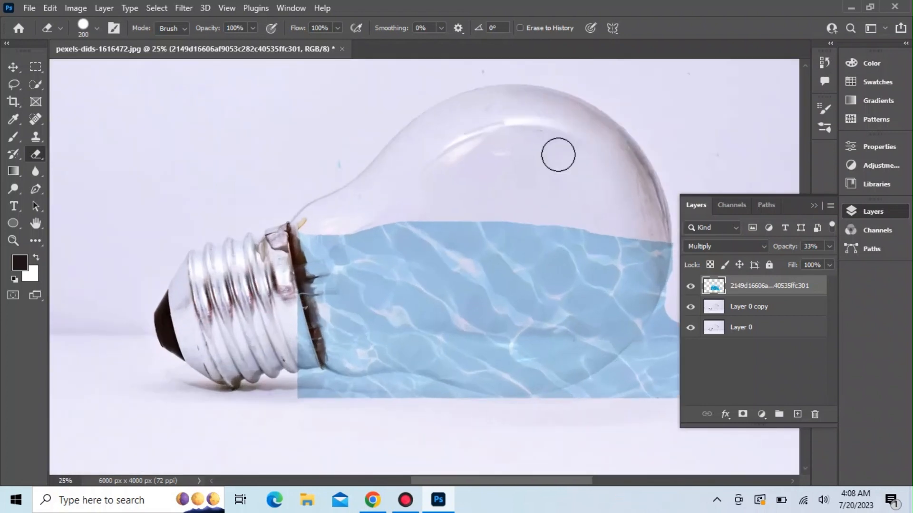
scroll(557, 154, down, 2)
drag(572, 481, 599, 481)
drag(566, 246, 573, 231)
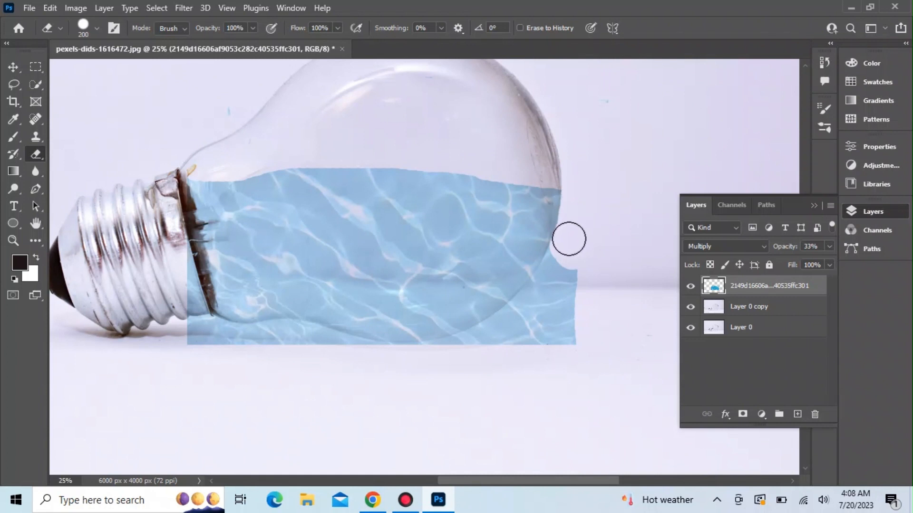
mouse_move(562, 255)
mouse_down()
mouse_move(529, 304)
mouse_move(486, 341)
mouse_move(564, 320)
mouse_move(543, 350)
mouse_move(548, 309)
mouse_move(477, 340)
mouse_move(479, 352)
mouse_move(491, 335)
mouse_move(420, 356)
mouse_move(328, 346)
mouse_move(366, 363)
mouse_up()
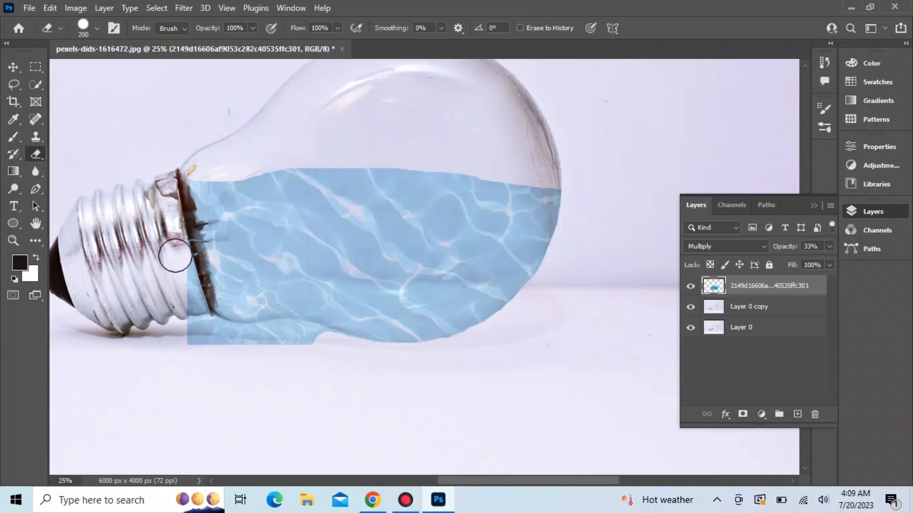
mouse_move(175, 256)
mouse_down()
mouse_move(196, 326)
mouse_move(215, 339)
mouse_move(199, 330)
mouse_move(188, 289)
mouse_move(207, 369)
mouse_move(206, 330)
mouse_move(238, 344)
mouse_move(315, 354)
mouse_move(318, 345)
mouse_move(230, 340)
mouse_move(290, 336)
mouse_move(348, 351)
mouse_move(293, 335)
mouse_move(224, 337)
mouse_move(226, 359)
mouse_up()
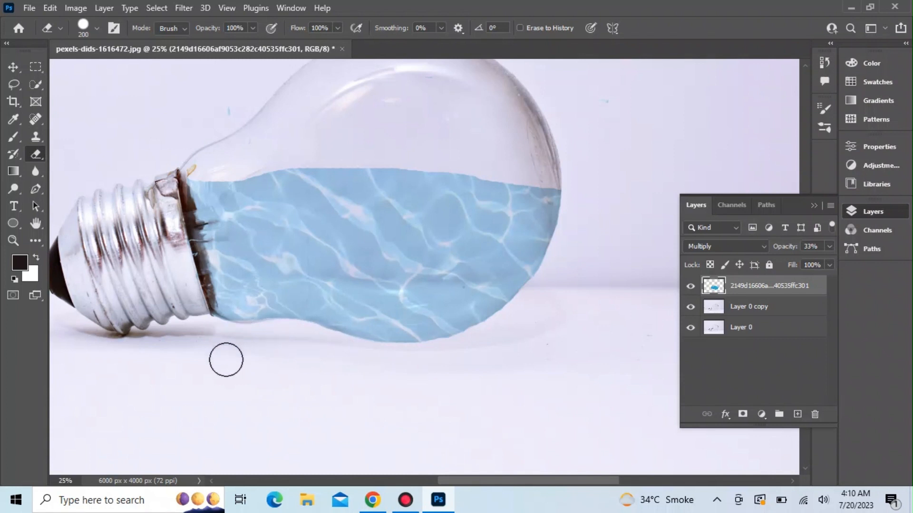
click(36, 259)
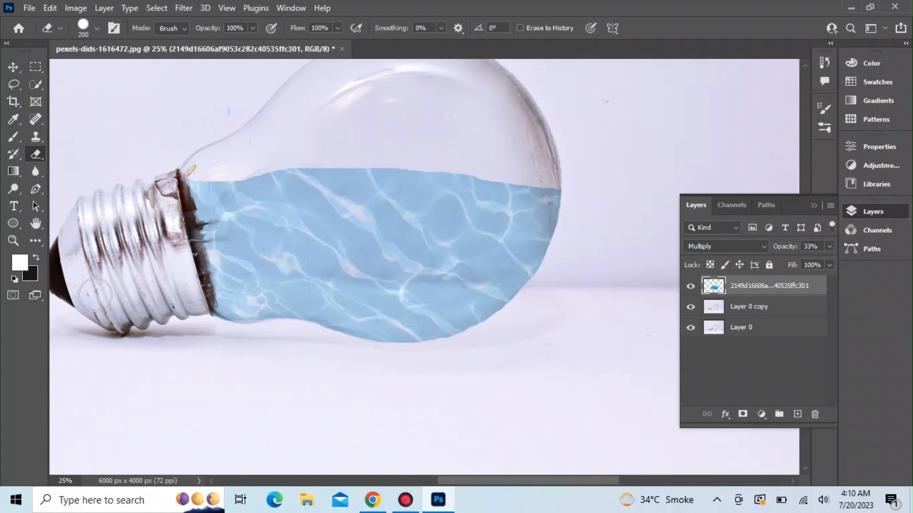
click(242, 307)
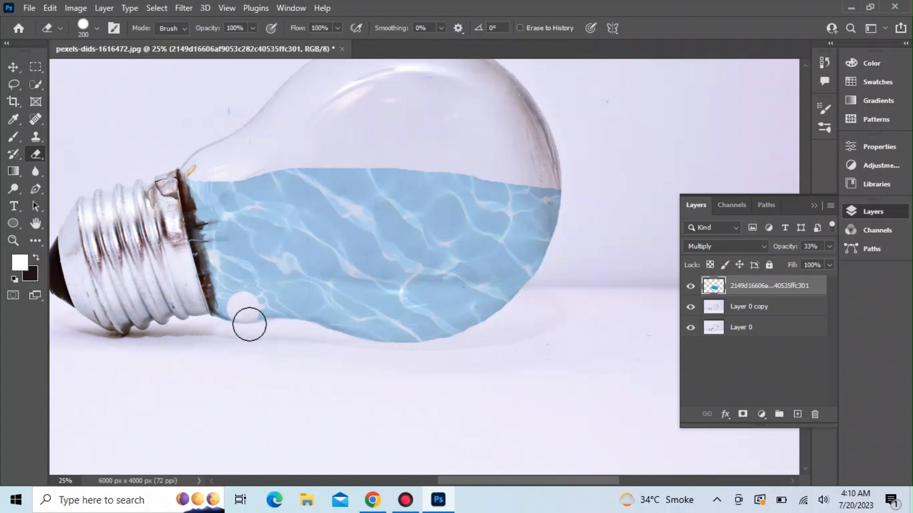
key(ctrl+z)
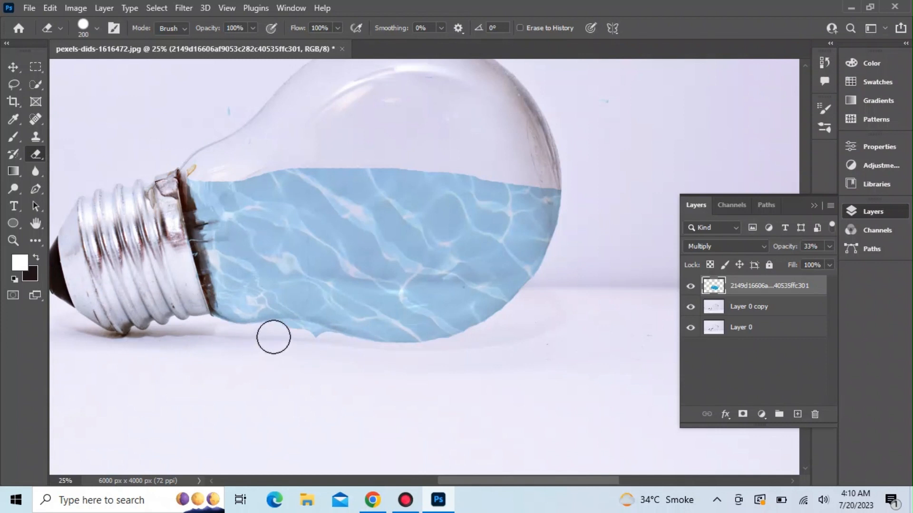
Step: Trim the water along the glass's lower edge near the neck, and erase along the waterline to form a lower, wavy surface
drag(282, 336, 332, 345)
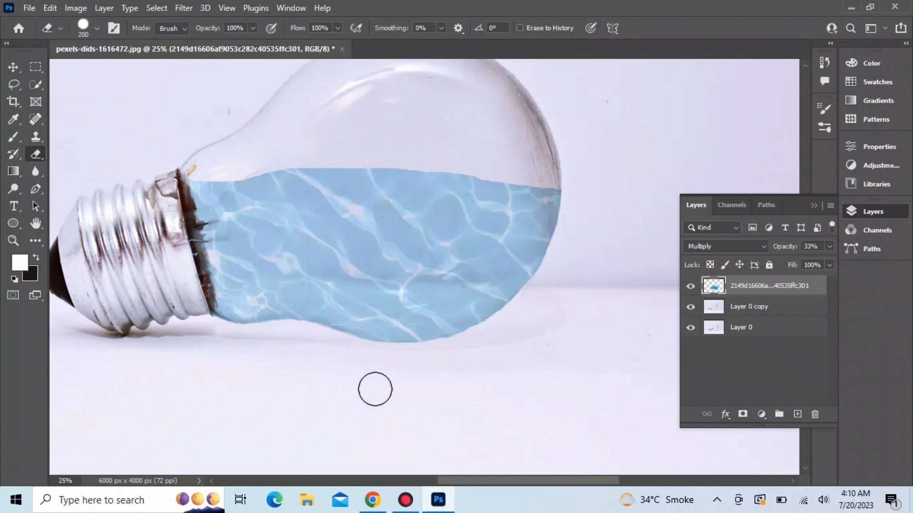
key(ctrl+minus)
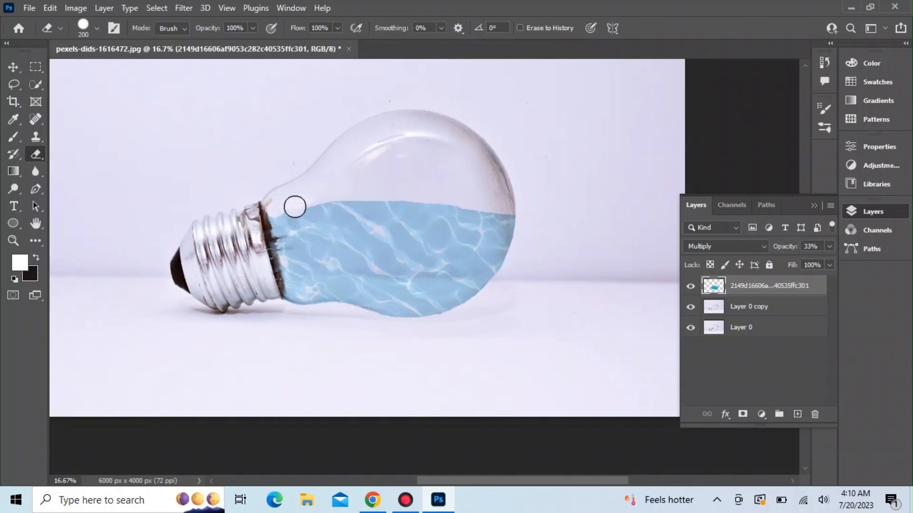
mouse_move(289, 208)
mouse_down()
mouse_move(340, 201)
mouse_move(552, 212)
mouse_up()
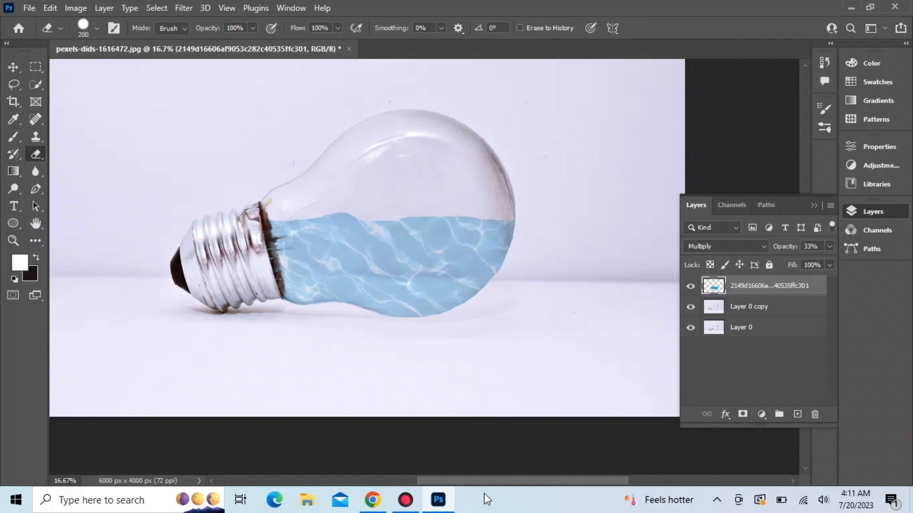
key(ctrl+minus)
key(ctrl+minus)
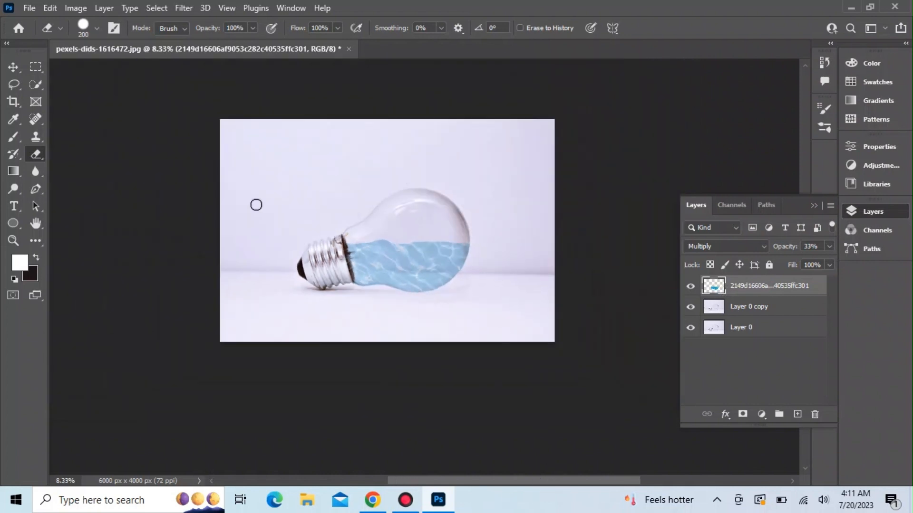
click(28, 9)
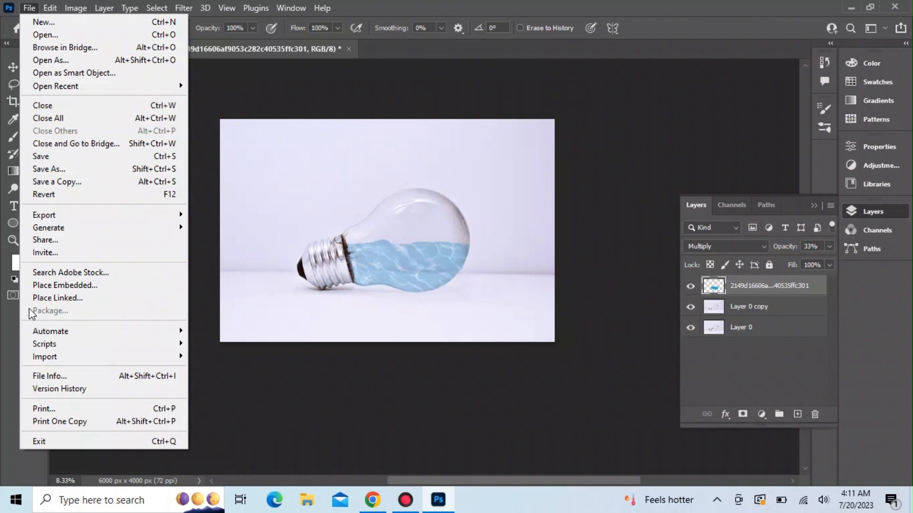
click(65, 286)
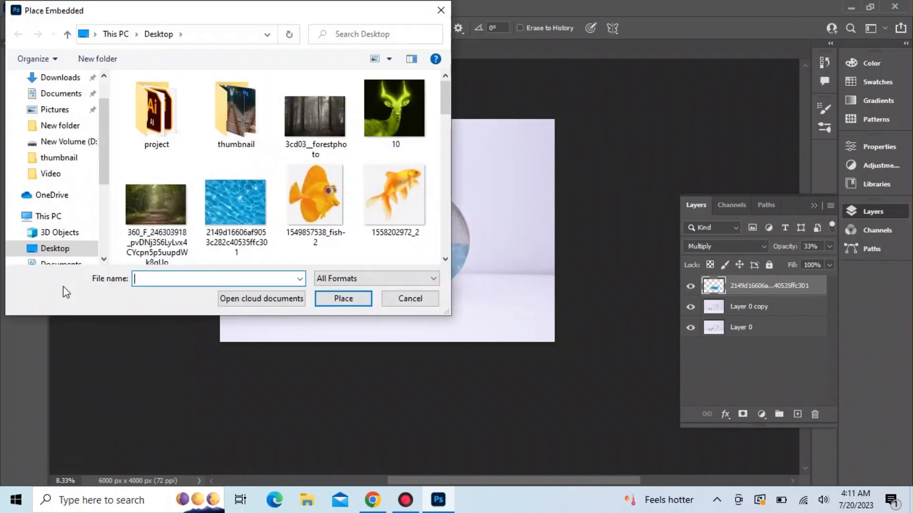
click(375, 189)
click(344, 298)
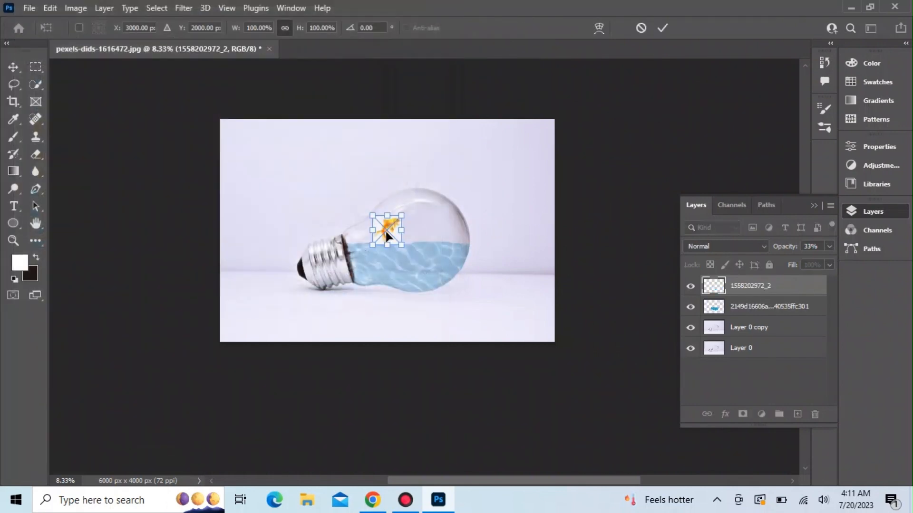
Step: Move the placed goldfish down to the waterline at Y 2341.50 px and commit the placement
drag(386, 227, 382, 250)
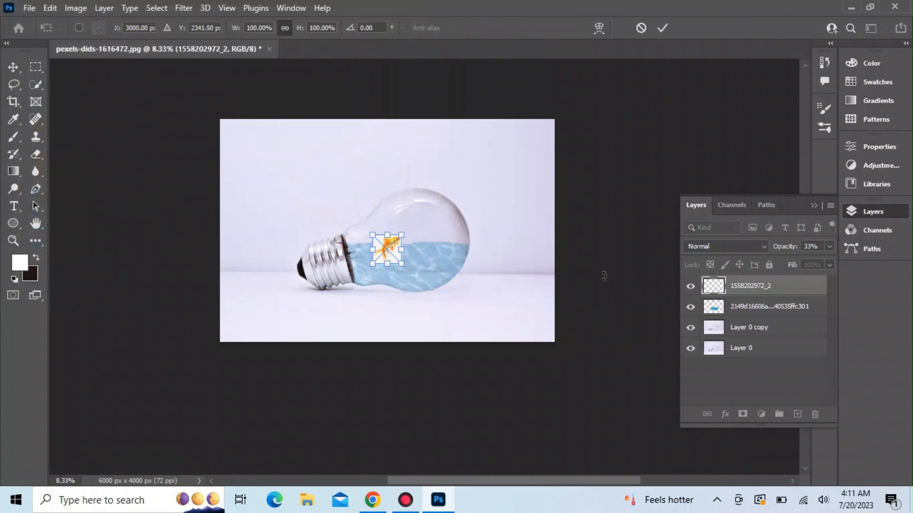
key(ctrl+plus)
key(ctrl+plus)
key(ctrl+plus)
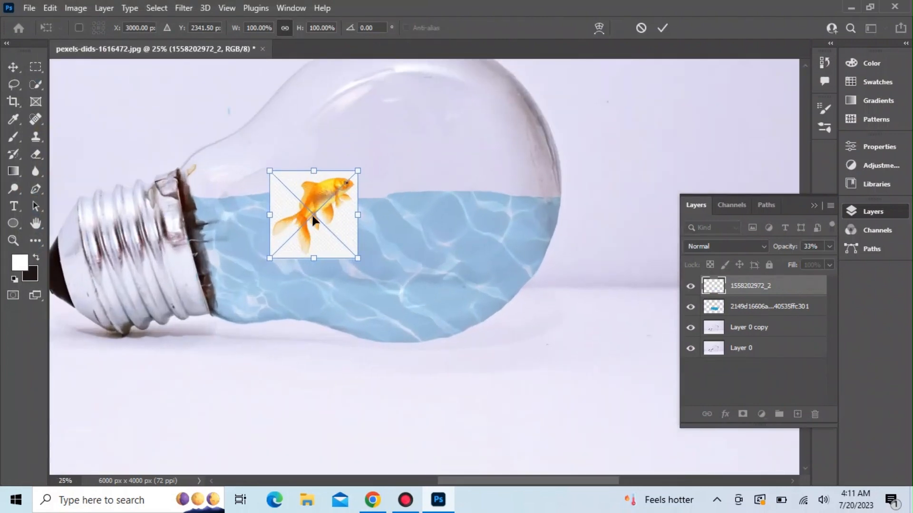
key(Return)
Step: Choose the 200 px round Eraser brush and rasterize the goldfish layer so it can be erased
key(e)
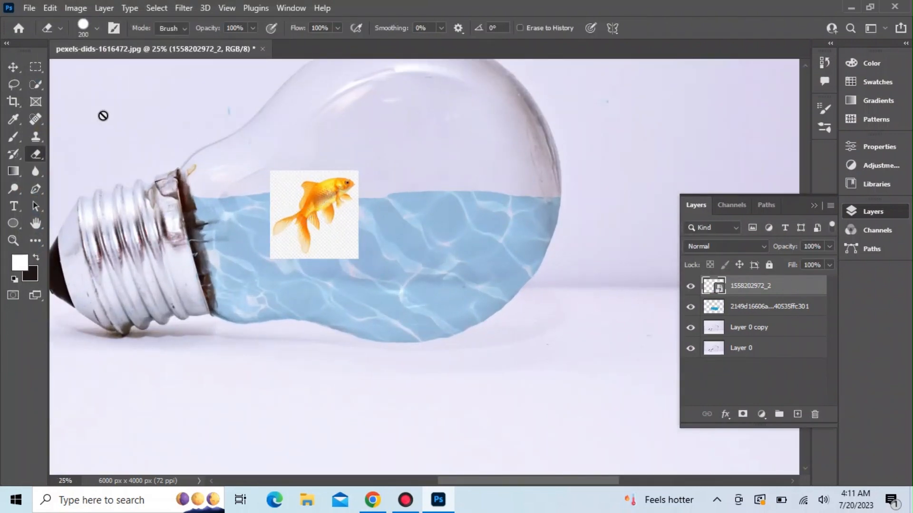
click(13, 136)
click(97, 27)
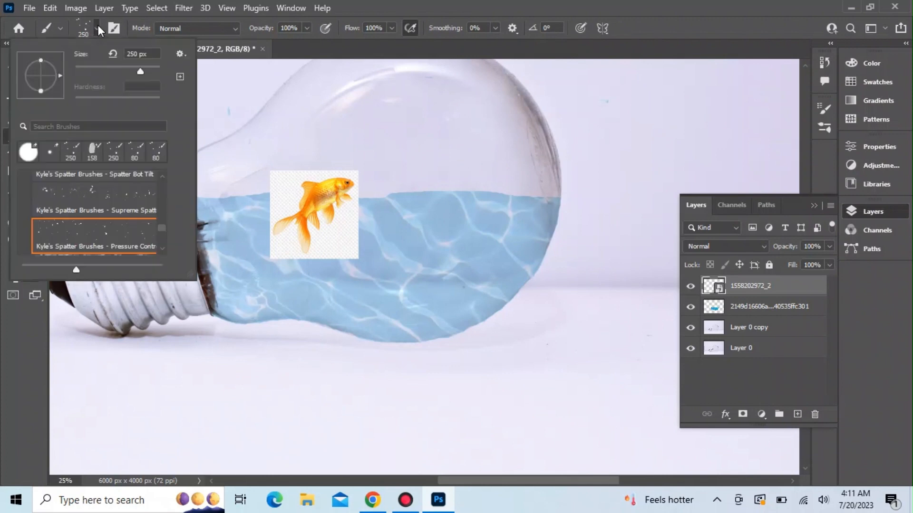
key(e)
click(29, 153)
click(227, 97)
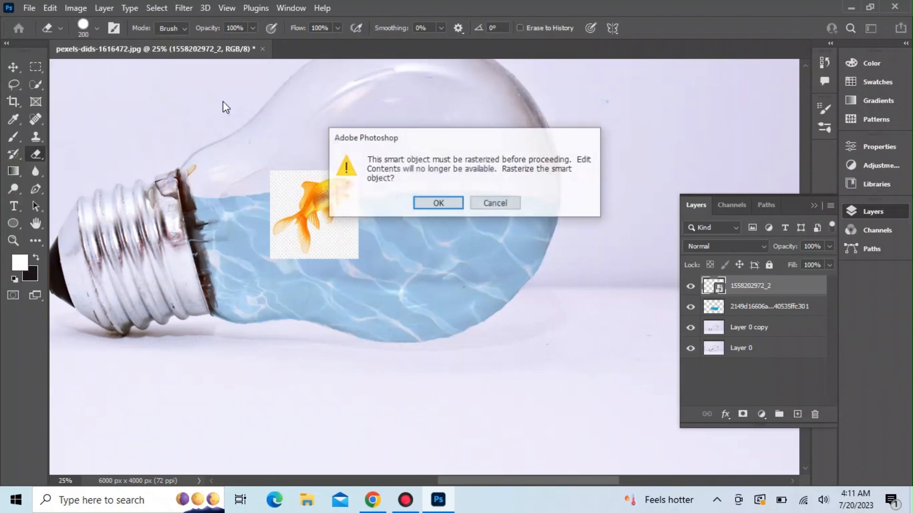
click(378, 203)
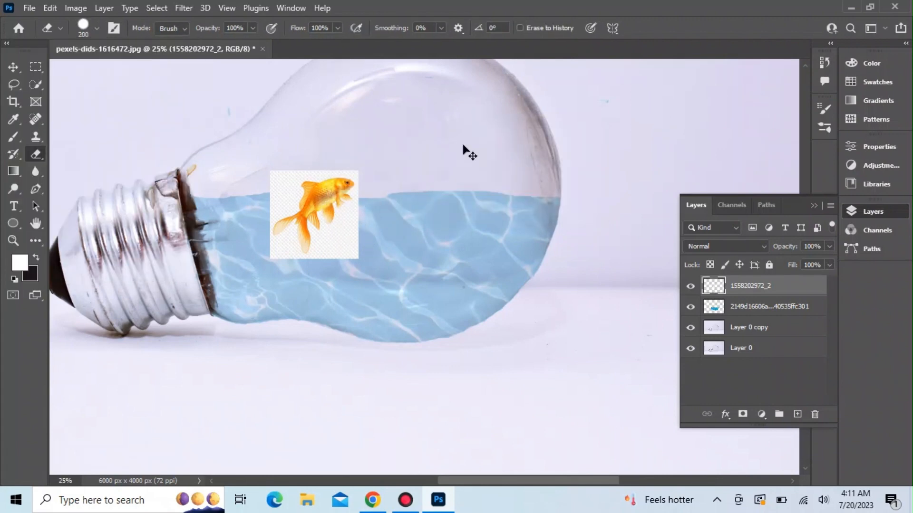
Step: Erase the goldfish image's checkered background beneath the fish, around its tail, and behind the dorsal fin with the 200 px eraser
key(ctrl+plus)
key(ctrl+plus)
key(ctrl+plus)
mouse_move(303, 218)
mouse_down()
mouse_move(230, 207)
mouse_move(174, 212)
mouse_move(255, 145)
mouse_move(244, 166)
mouse_move(166, 208)
mouse_move(162, 222)
mouse_move(219, 252)
mouse_up()
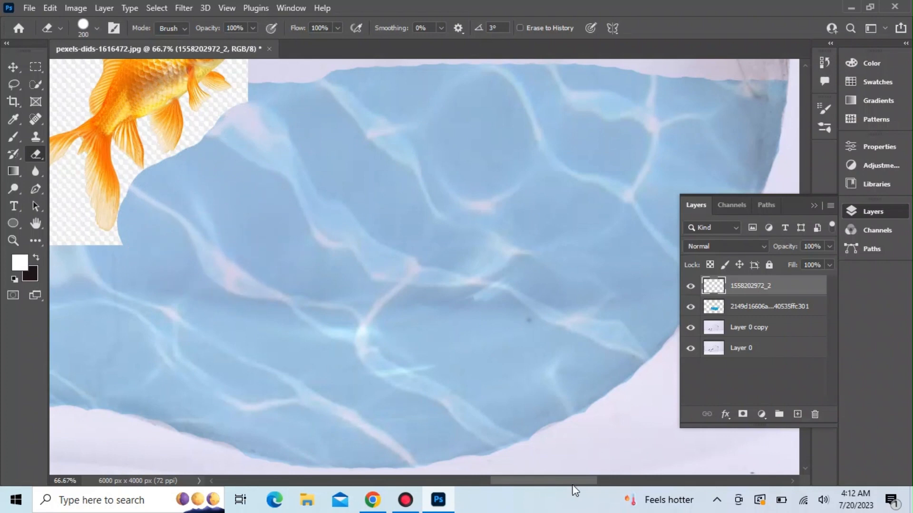
drag(572, 481, 514, 481)
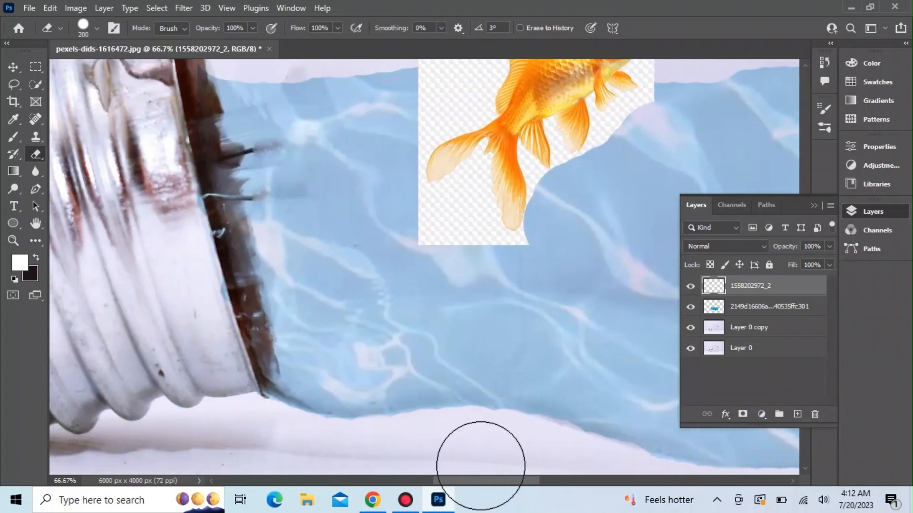
mouse_move(459, 248)
mouse_down()
mouse_move(452, 228)
mouse_move(437, 225)
mouse_up()
scroll(436, 225, up, 4)
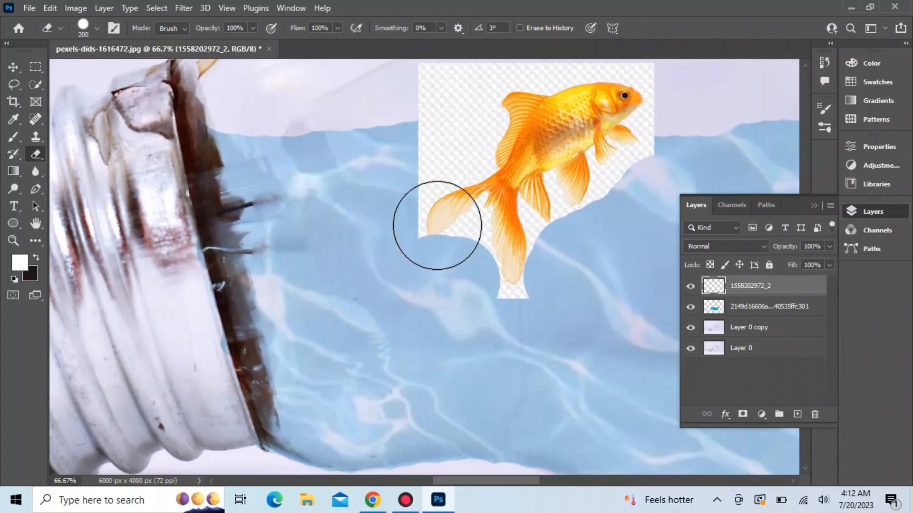
mouse_move(458, 163)
mouse_down()
mouse_move(455, 144)
mouse_move(433, 178)
mouse_move(417, 183)
mouse_move(448, 167)
mouse_up()
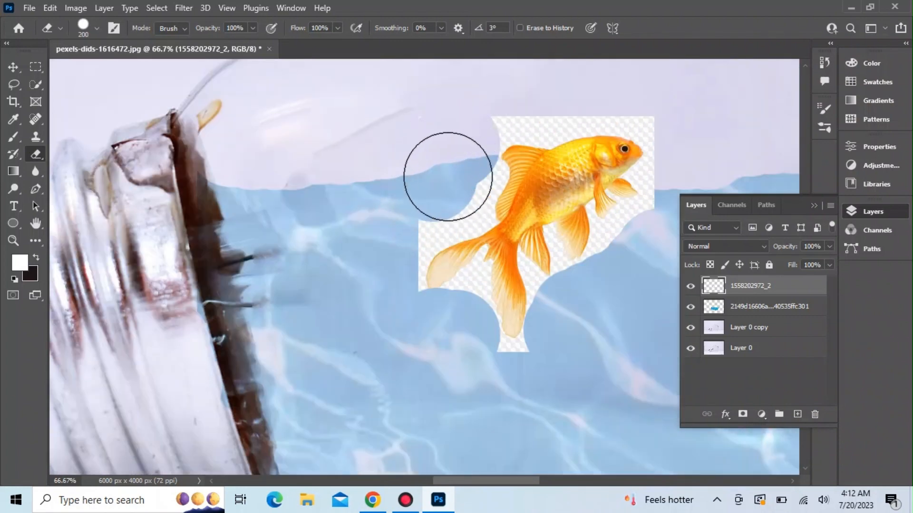
Step: Set the eraser size to 100 px and erase the checkered background closer to the goldfish's outline on all sides
click(95, 28)
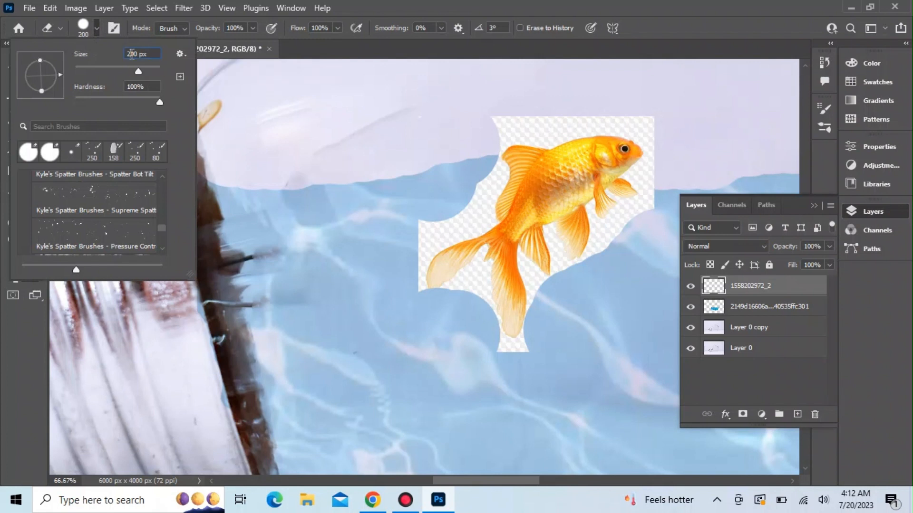
click(264, 79)
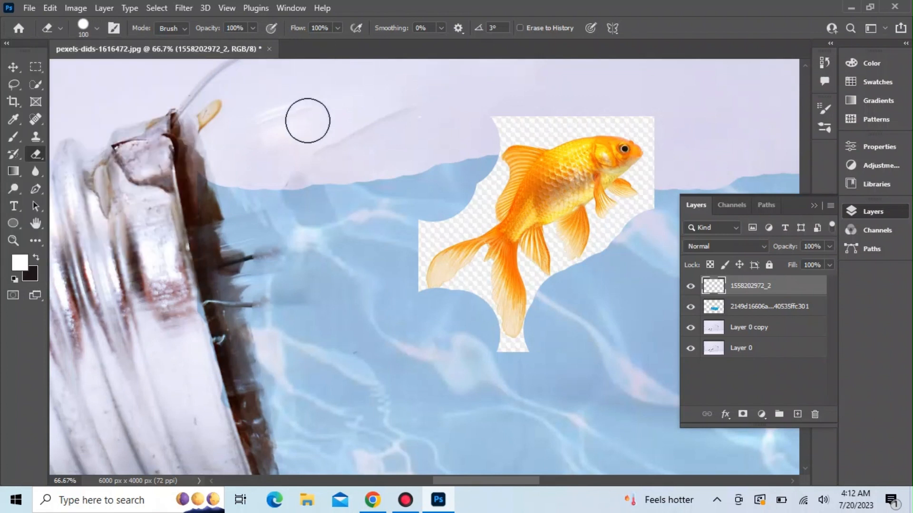
mouse_move(471, 203)
mouse_down()
mouse_move(489, 177)
mouse_move(467, 184)
mouse_move(479, 184)
mouse_move(474, 193)
mouse_move(490, 141)
mouse_move(508, 124)
mouse_move(612, 114)
mouse_move(663, 137)
mouse_move(652, 178)
mouse_move(658, 203)
mouse_move(583, 278)
mouse_move(521, 302)
mouse_move(469, 287)
mouse_move(432, 309)
mouse_move(426, 233)
mouse_move(467, 212)
mouse_move(418, 241)
mouse_move(405, 284)
mouse_move(409, 263)
mouse_up()
drag(513, 345, 512, 361)
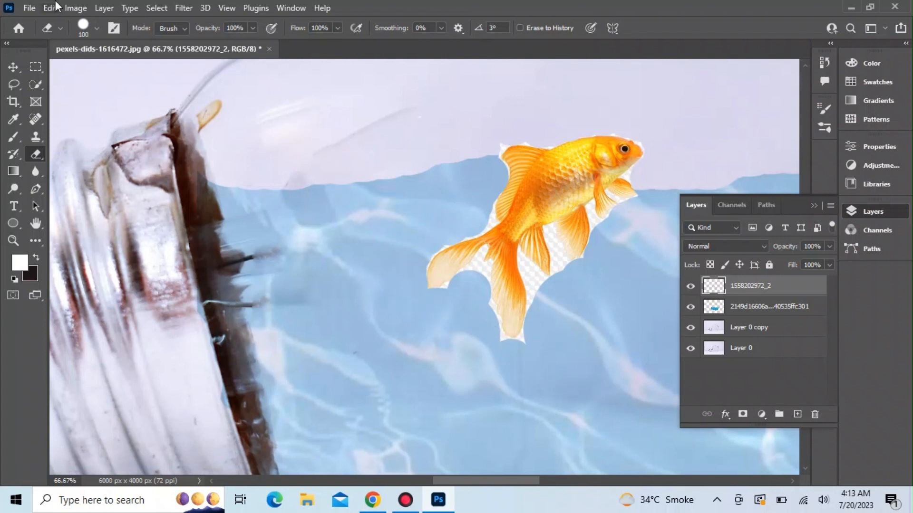
Step: Reduce the eraser size to 31 px for finer trimming around the goldfish
click(96, 27)
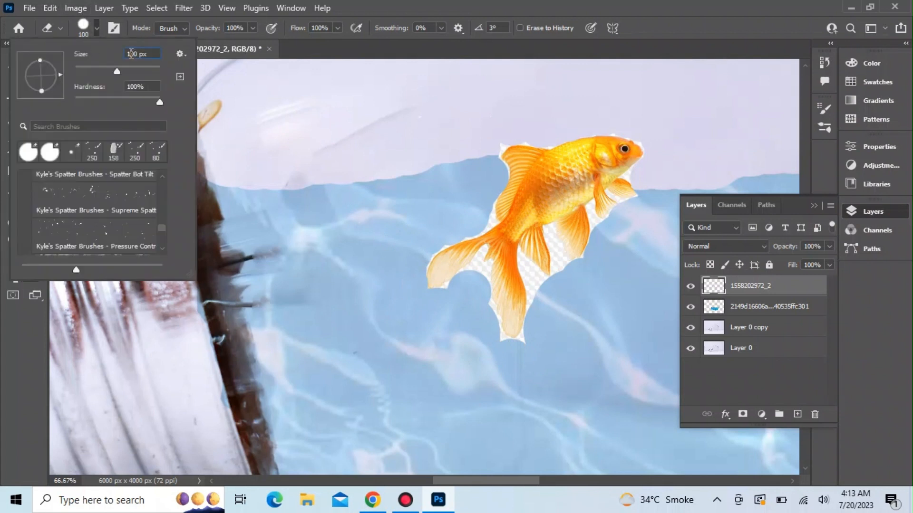
text(700)
key(Return)
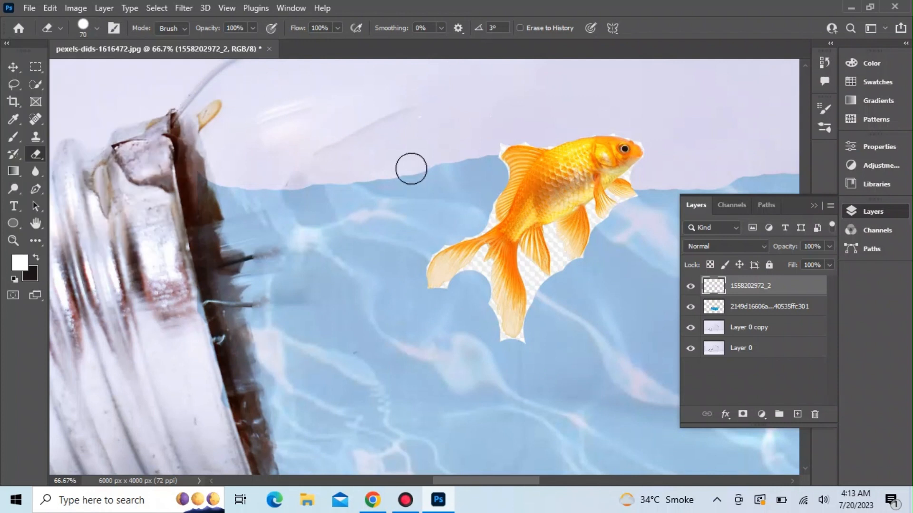
click(95, 27)
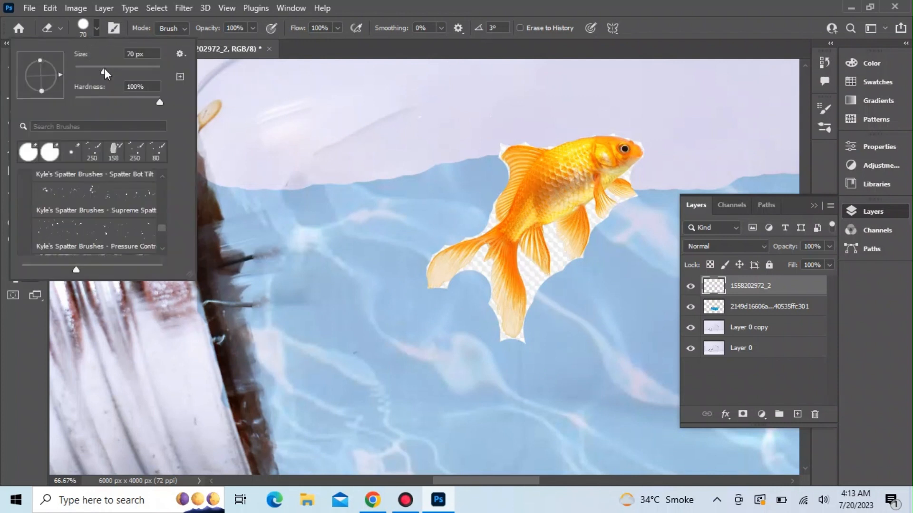
drag(105, 73, 93, 67)
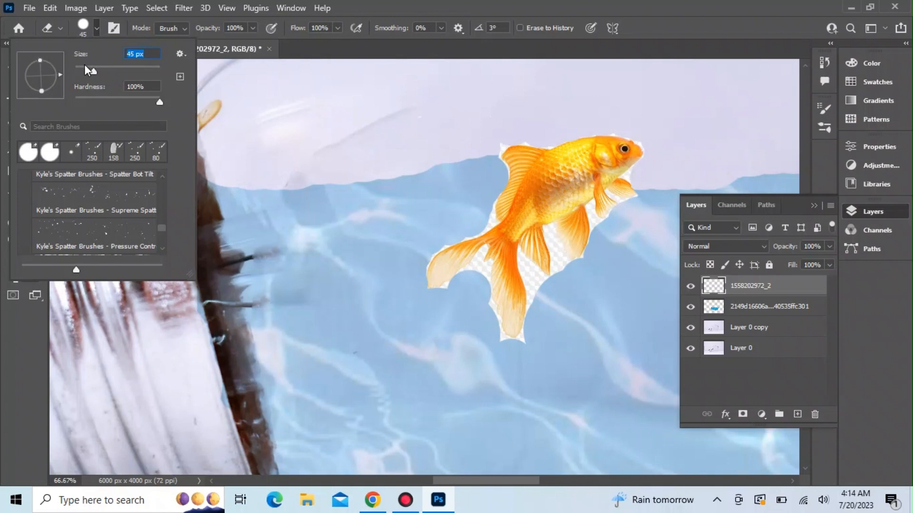
click(87, 67)
click(303, 63)
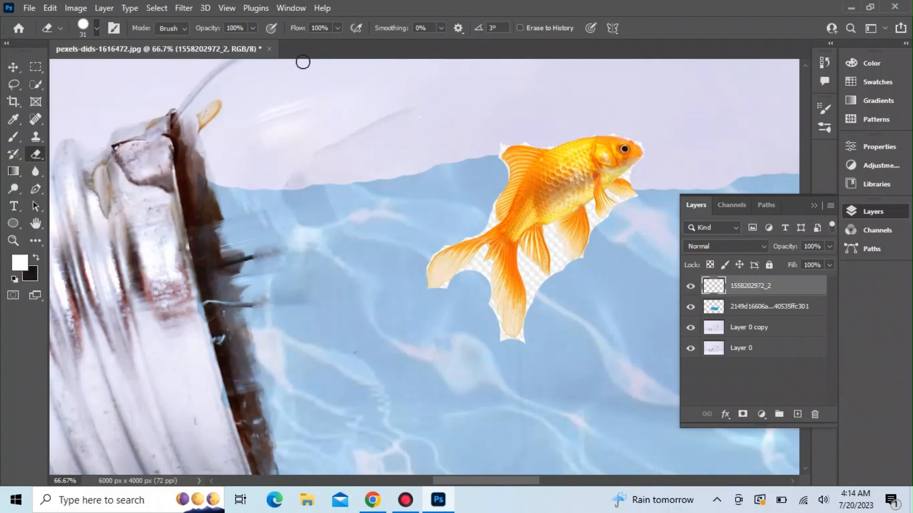
Step: Set the eraser size to 15 px and erase the background between and around the goldfish's belly fins
key(ctrl+plus)
key(ctrl+plus)
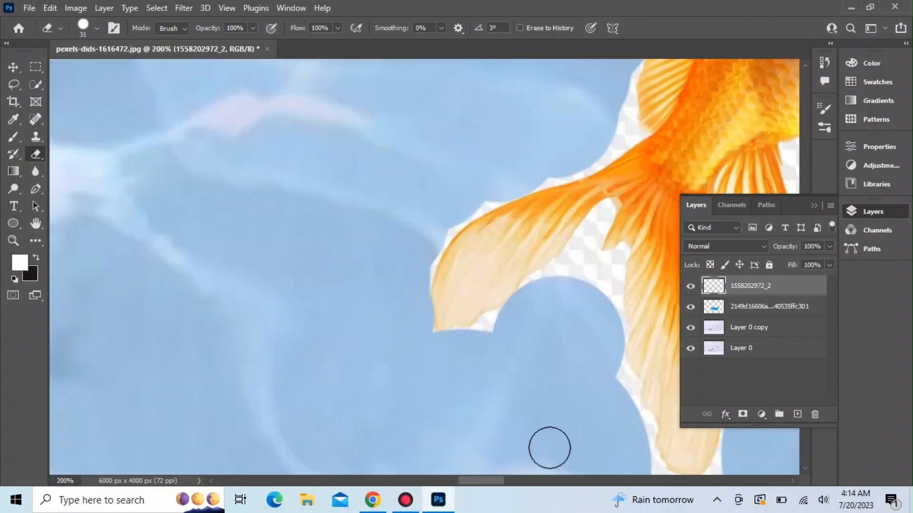
drag(489, 480, 528, 480)
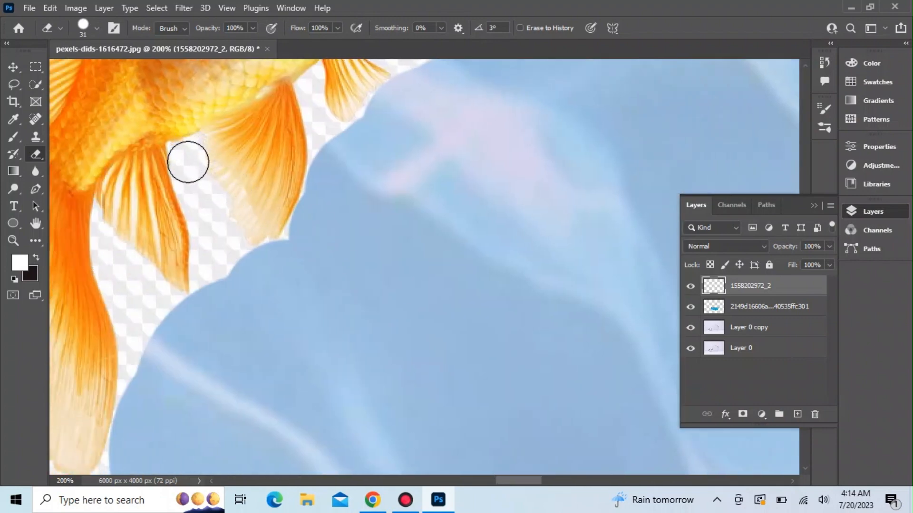
click(96, 30)
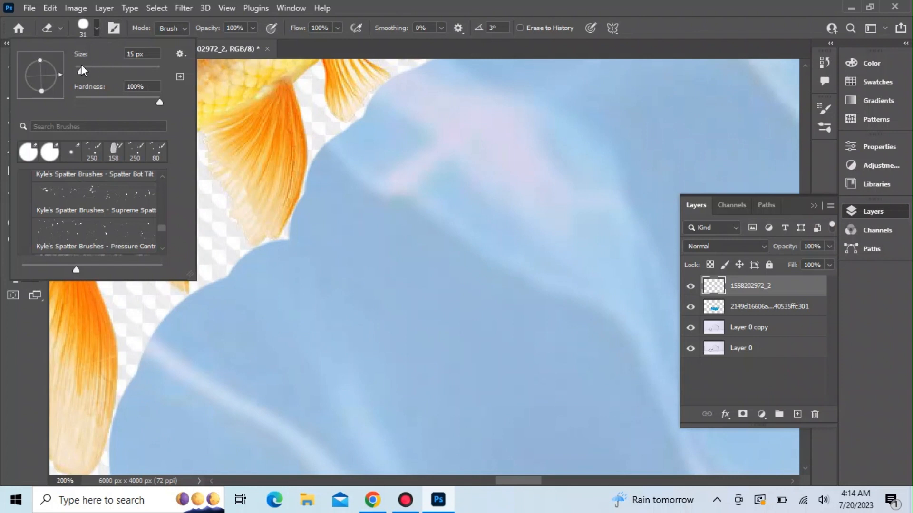
click(214, 207)
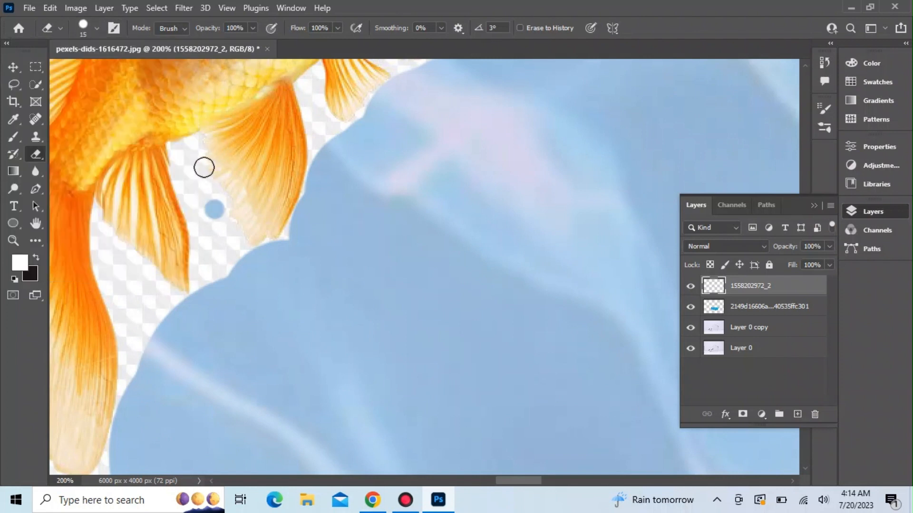
click(195, 144)
mouse_move(193, 145)
mouse_down()
mouse_move(177, 149)
mouse_move(200, 242)
mouse_move(195, 290)
mouse_move(241, 253)
mouse_move(222, 265)
mouse_move(234, 241)
mouse_move(197, 154)
mouse_move(208, 234)
mouse_move(204, 194)
mouse_up()
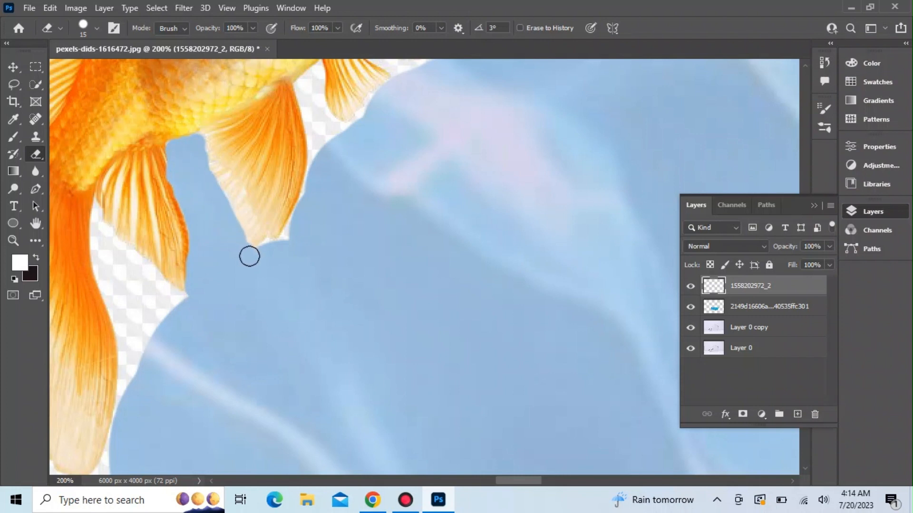
drag(249, 257, 292, 235)
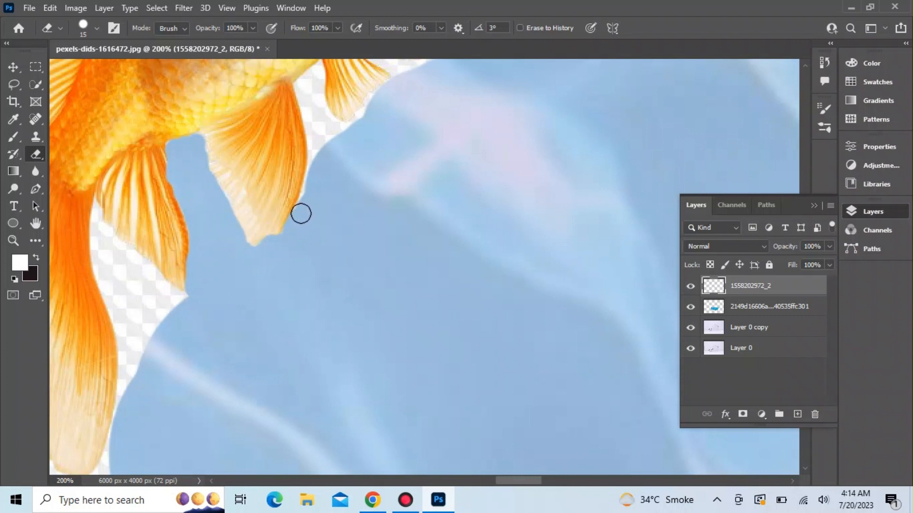
mouse_move(316, 173)
mouse_down()
mouse_move(304, 84)
mouse_move(316, 71)
mouse_move(337, 138)
mouse_up()
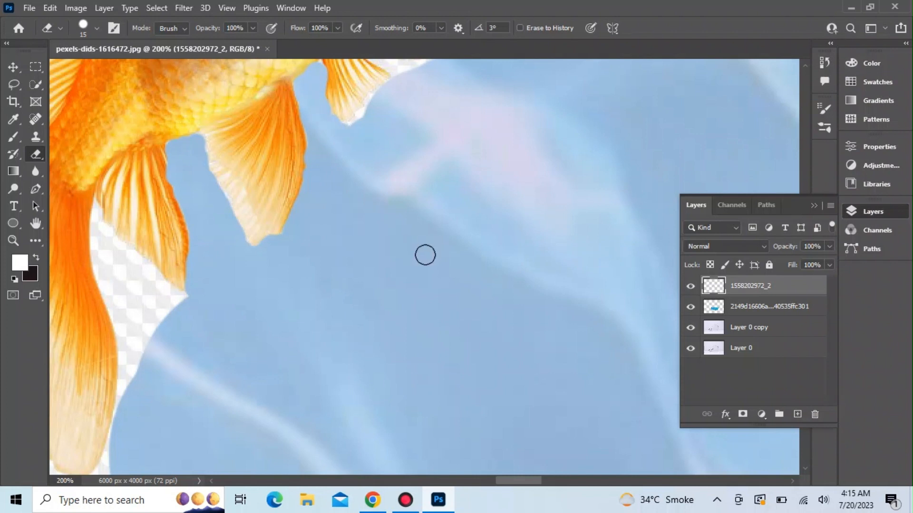
Step: Erase the background fringe around the goldfish's snout, under its chin, and along the outer edges of its front fins
scroll(425, 256, up, 6)
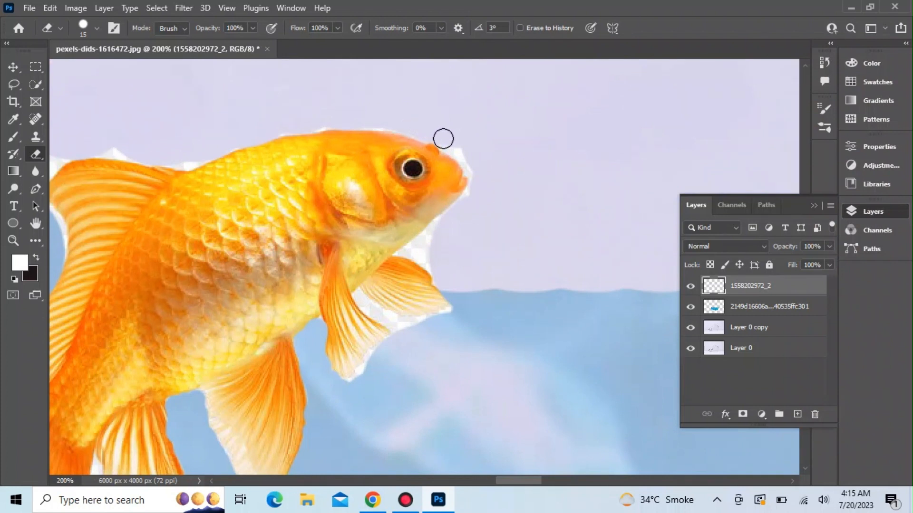
drag(443, 139, 463, 151)
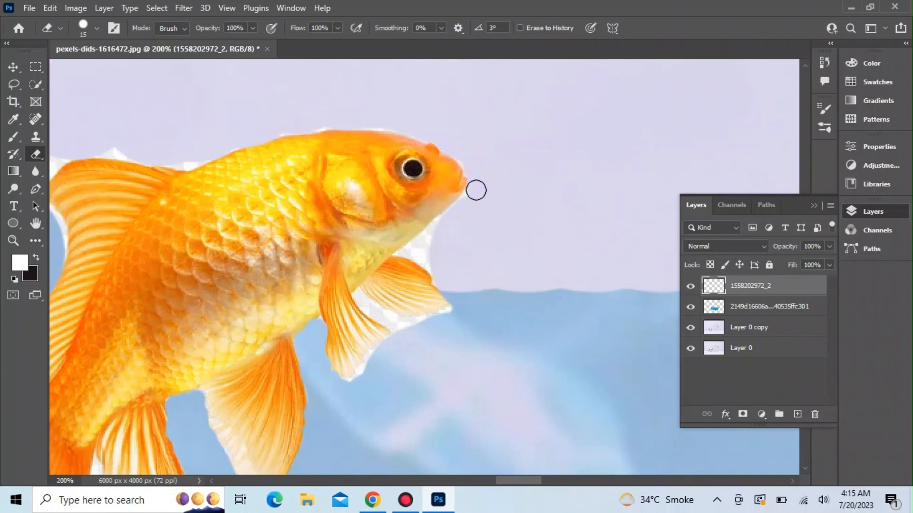
drag(452, 215, 415, 249)
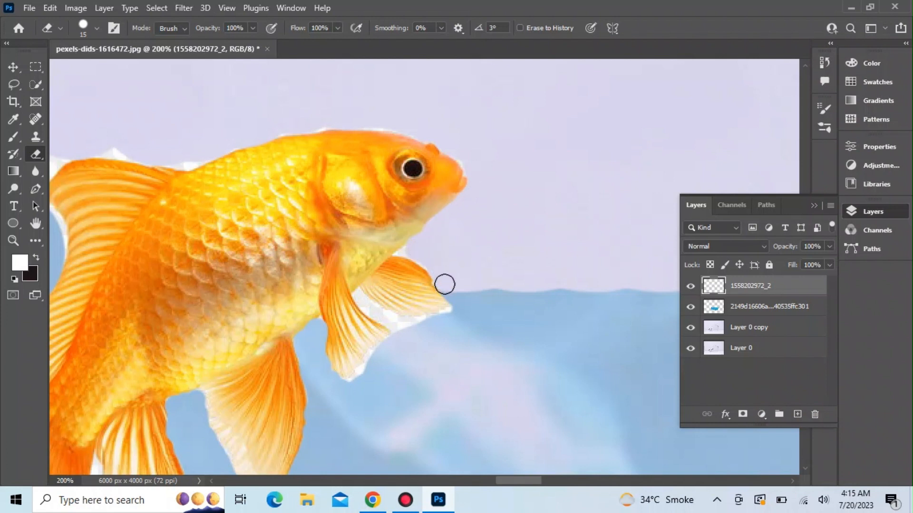
mouse_move(445, 284)
mouse_down()
mouse_move(455, 312)
mouse_move(399, 327)
mouse_move(356, 384)
mouse_up()
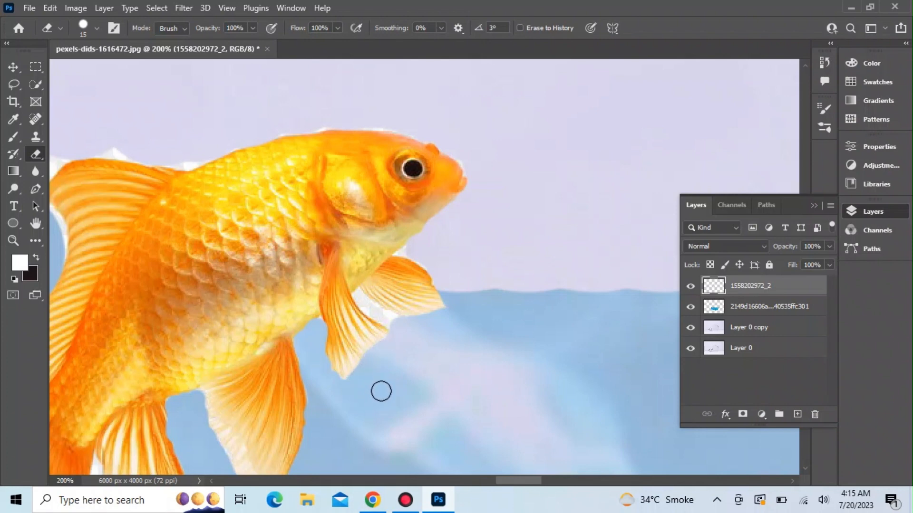
Step: Erase the background between the rear belly fin and the tail, and along the lower tail lobe's front edge
scroll(405, 259, down, 5)
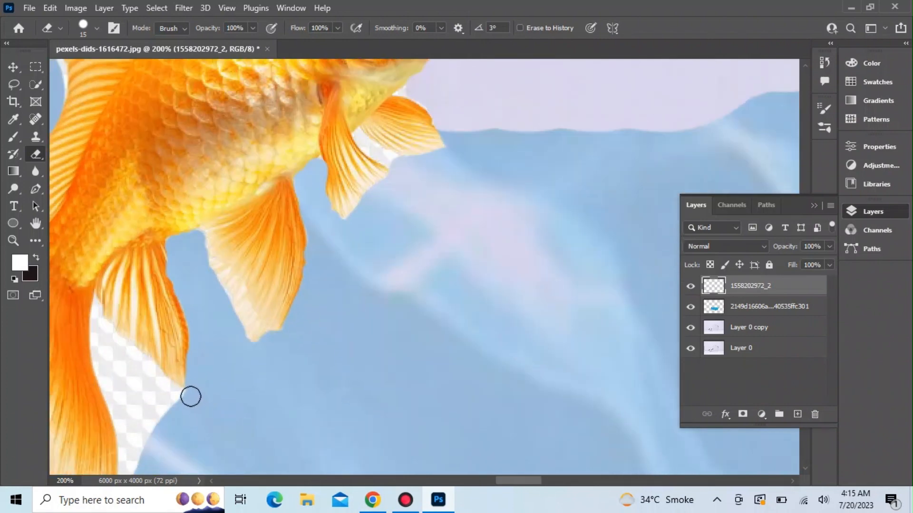
mouse_move(191, 396)
mouse_down()
mouse_move(164, 390)
mouse_move(99, 312)
mouse_move(130, 459)
mouse_move(153, 441)
mouse_move(167, 411)
mouse_move(151, 414)
mouse_move(139, 438)
mouse_move(131, 382)
mouse_move(116, 359)
mouse_move(139, 402)
mouse_move(161, 414)
mouse_up()
scroll(161, 414, down, 4)
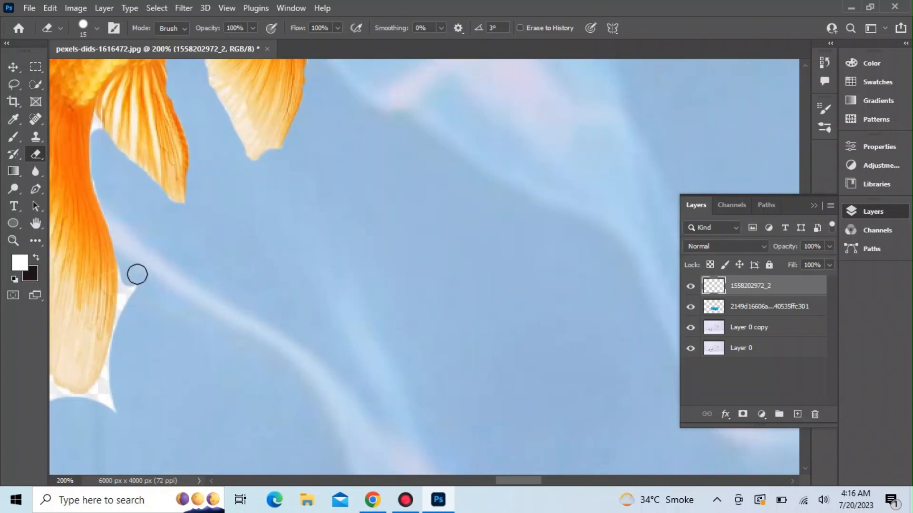
mouse_move(128, 268)
mouse_down()
mouse_move(125, 322)
mouse_move(142, 282)
mouse_up()
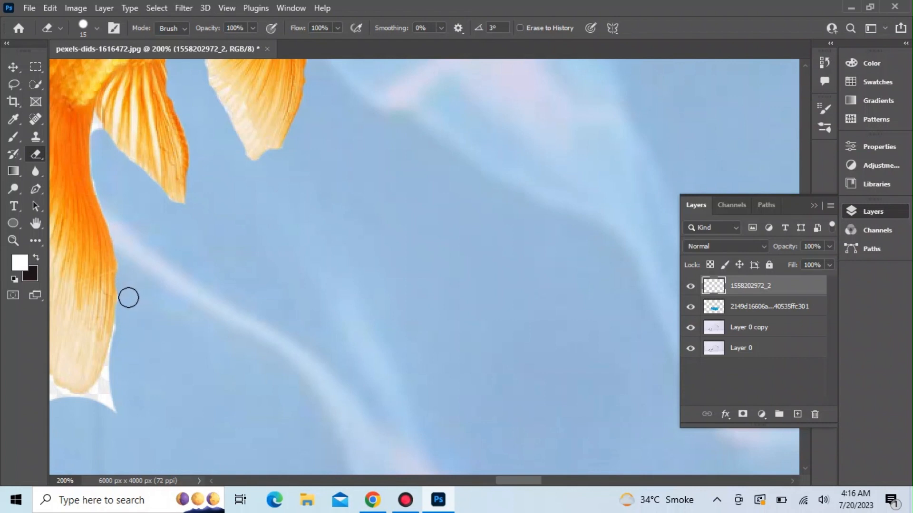
drag(118, 348, 92, 402)
Step: Erase the background under and behind the lower tail lobe, and clear the gap between the two tail lobes
drag(518, 481, 500, 482)
mouse_move(306, 402)
mouse_down()
mouse_move(314, 415)
mouse_move(244, 388)
mouse_move(238, 407)
mouse_up()
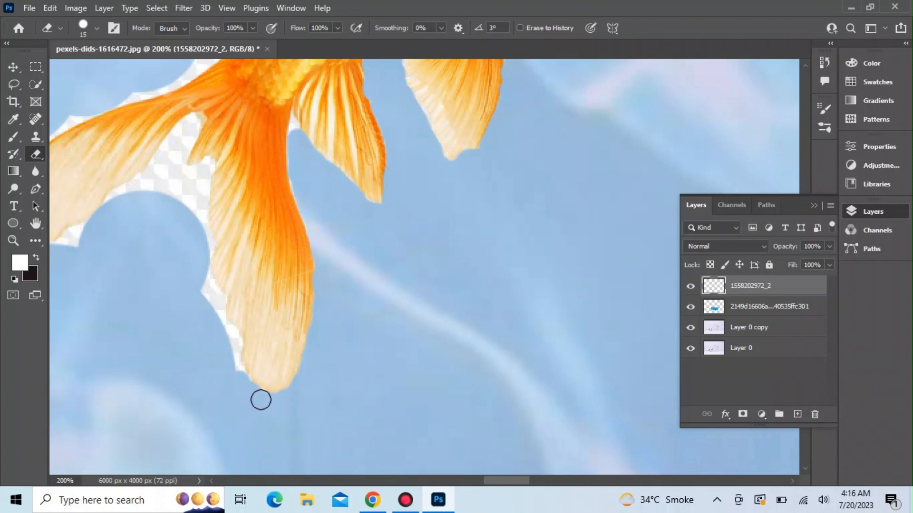
mouse_move(234, 375)
mouse_down()
mouse_move(201, 258)
mouse_move(202, 170)
mouse_up()
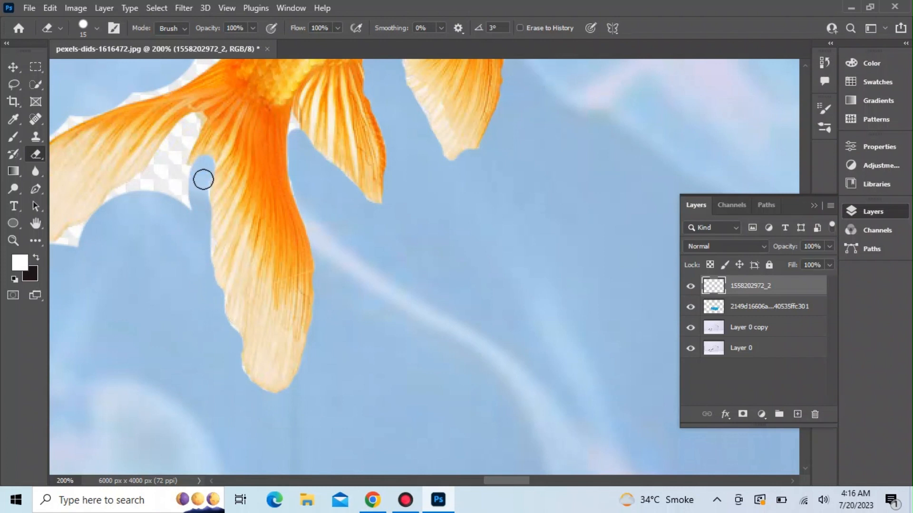
mouse_move(189, 176)
mouse_down()
mouse_move(174, 163)
mouse_move(190, 121)
mouse_move(149, 179)
mouse_move(114, 202)
mouse_move(173, 192)
mouse_move(143, 218)
mouse_move(112, 200)
mouse_move(67, 241)
mouse_move(74, 248)
mouse_up()
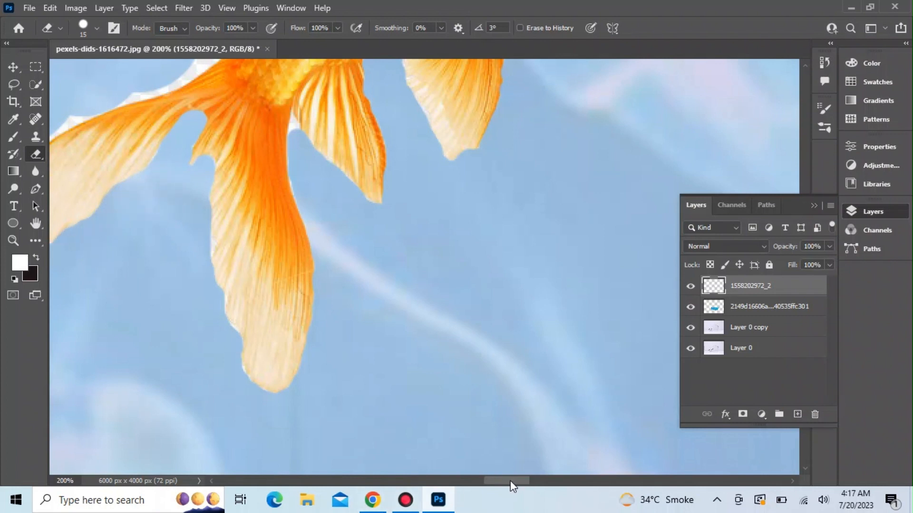
Step: Erase the background fringe along the rear tail lobe's upper edge and around its tip
drag(514, 481, 504, 481)
mouse_move(162, 201)
mouse_down()
mouse_move(181, 152)
mouse_move(219, 121)
mouse_move(339, 72)
mouse_up()
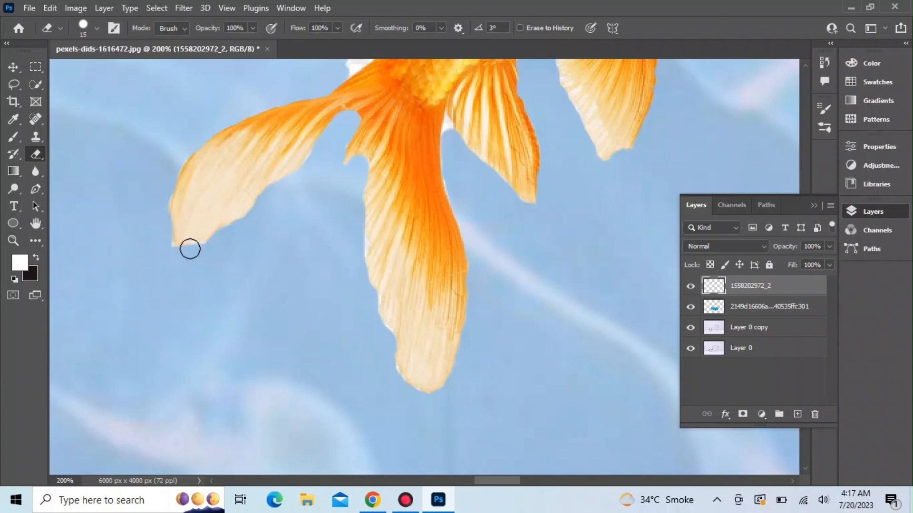
mouse_move(189, 246)
mouse_down()
mouse_move(204, 250)
mouse_move(167, 249)
mouse_up()
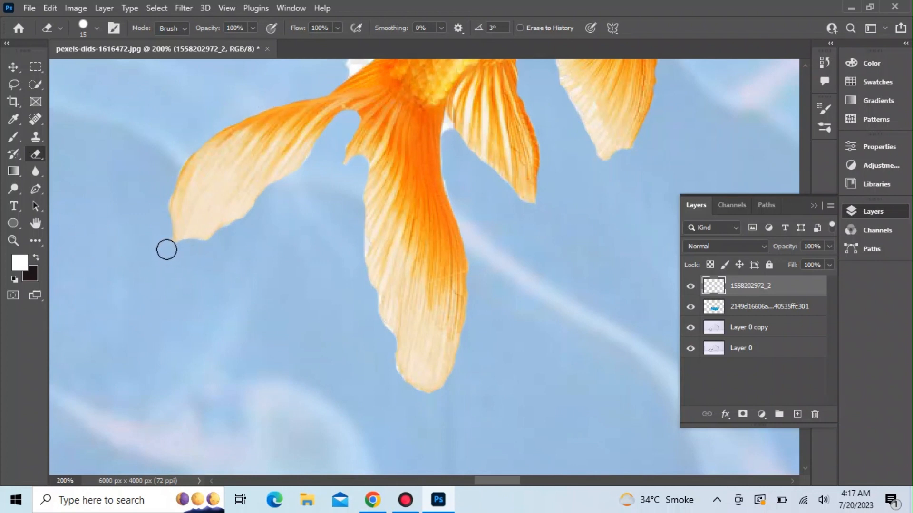
Step: Erase the background fringe around the dorsal fin and along the goldfish's back
scroll(489, 375, up, 10)
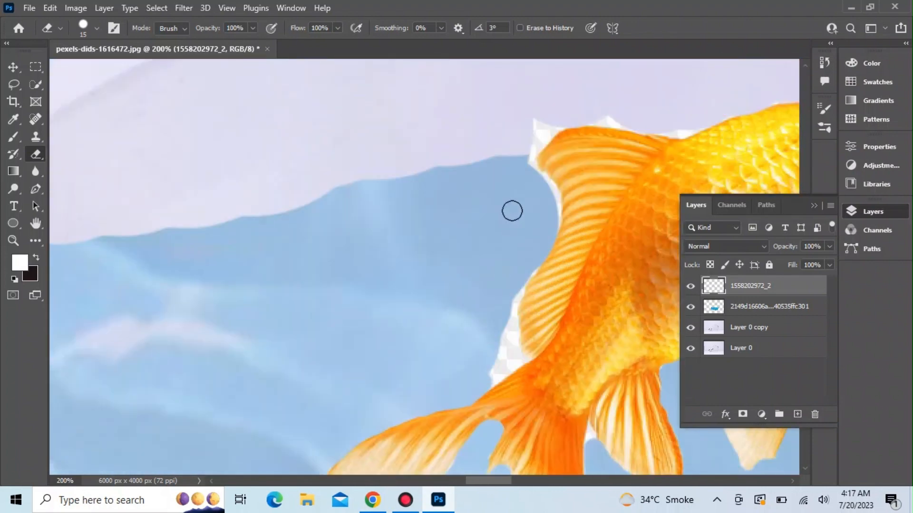
mouse_move(512, 211)
mouse_down()
mouse_move(528, 166)
mouse_move(554, 220)
mouse_move(508, 306)
mouse_move(507, 329)
mouse_move(522, 354)
mouse_move(485, 377)
mouse_move(510, 322)
mouse_up()
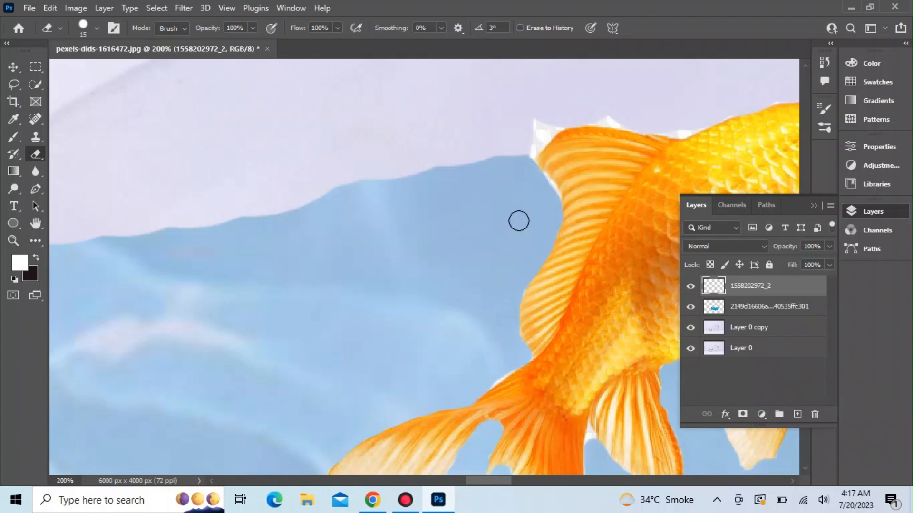
mouse_move(518, 220)
mouse_down()
mouse_move(553, 203)
mouse_move(527, 173)
mouse_move(523, 152)
mouse_move(558, 125)
mouse_move(540, 123)
mouse_move(523, 157)
mouse_move(543, 130)
mouse_move(576, 114)
mouse_move(701, 124)
mouse_up()
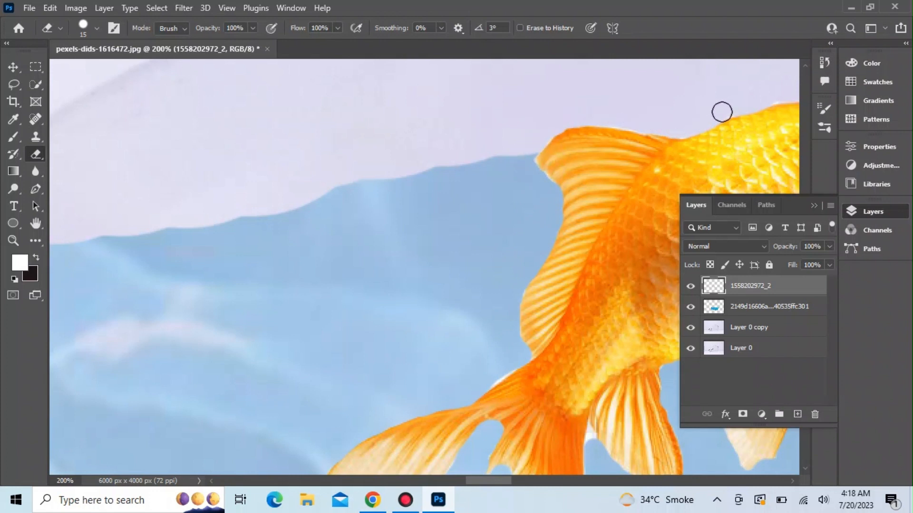
drag(508, 481, 528, 480)
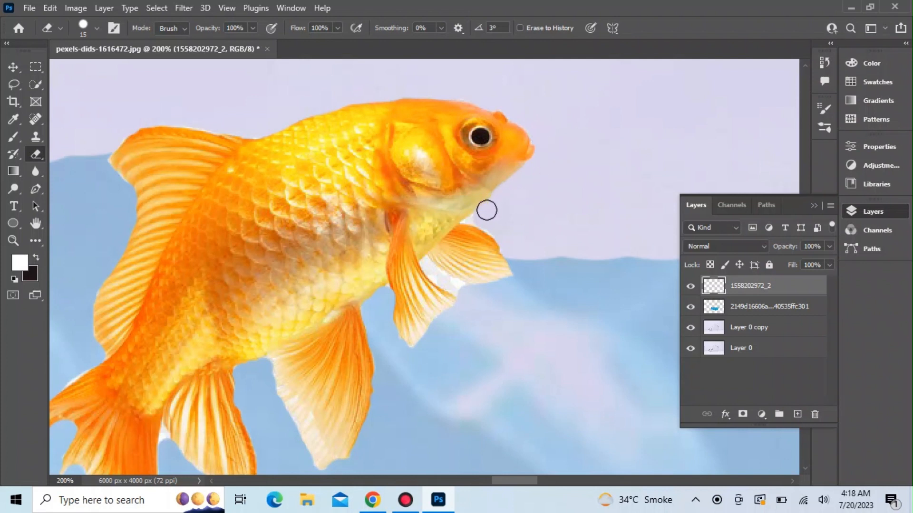
Step: Set the eraser size to 7 px and erase the white fringe left between the front fins and around the goldfish's tail base
click(98, 27)
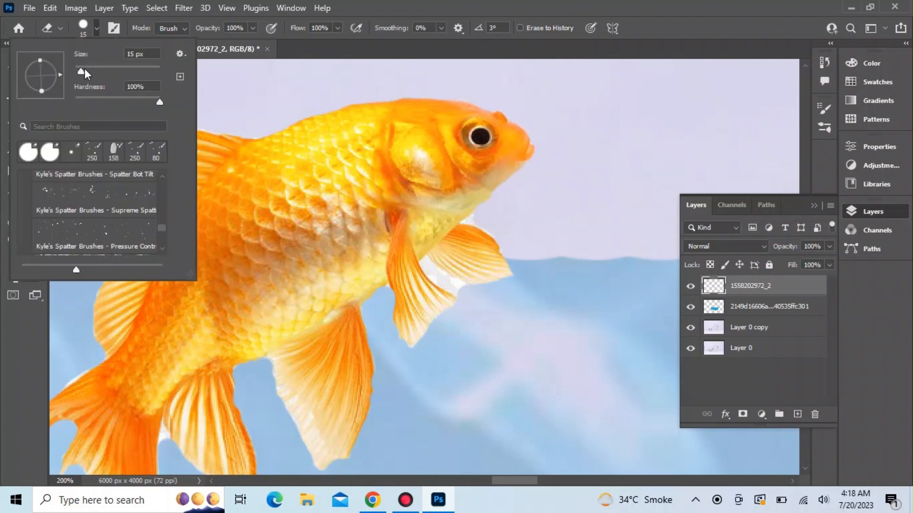
drag(77, 70, 78, 70)
drag(464, 287, 458, 287)
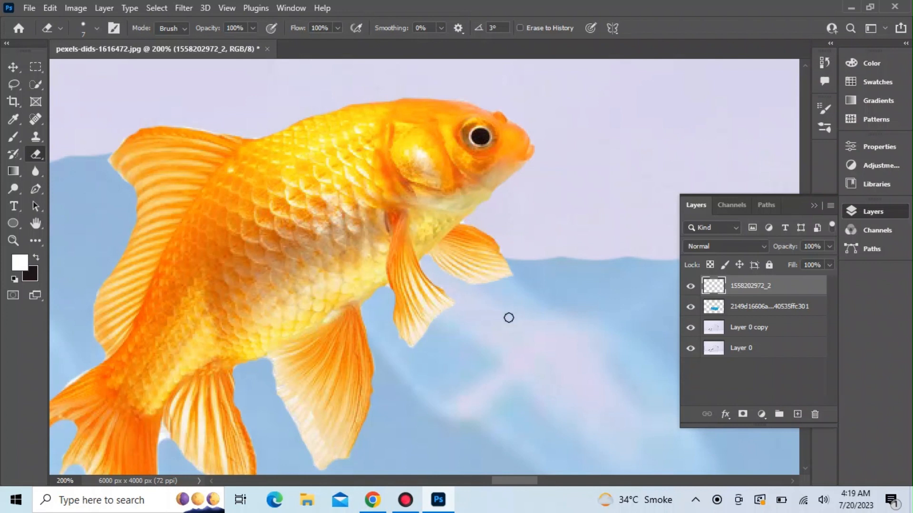
scroll(444, 366, down, 5)
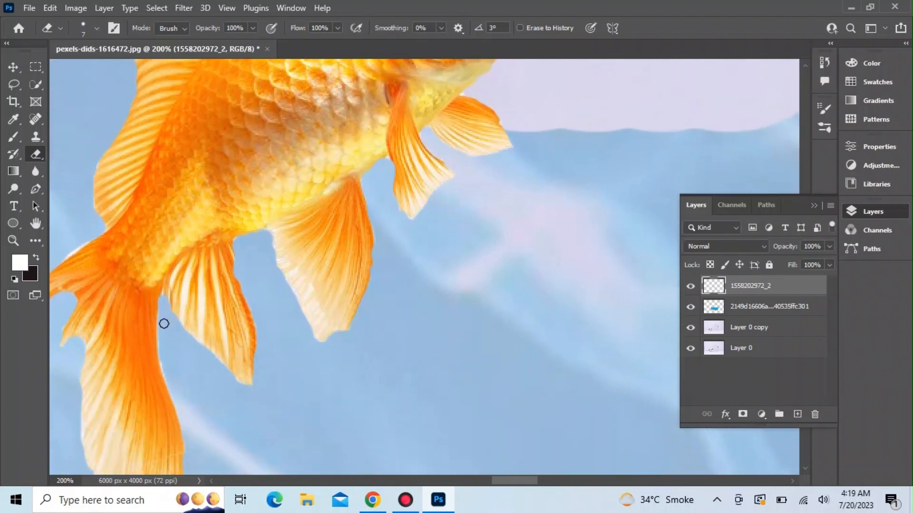
drag(523, 485, 440, 481)
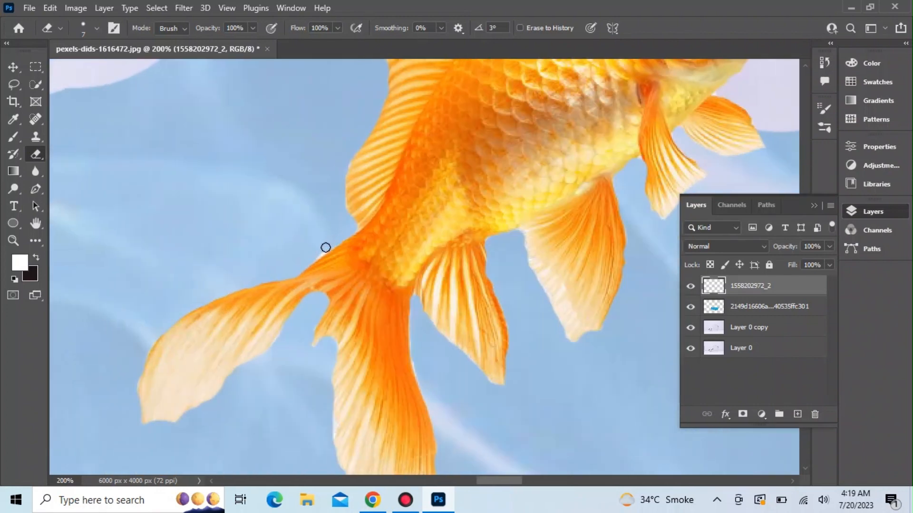
scroll(599, 214, up, 5)
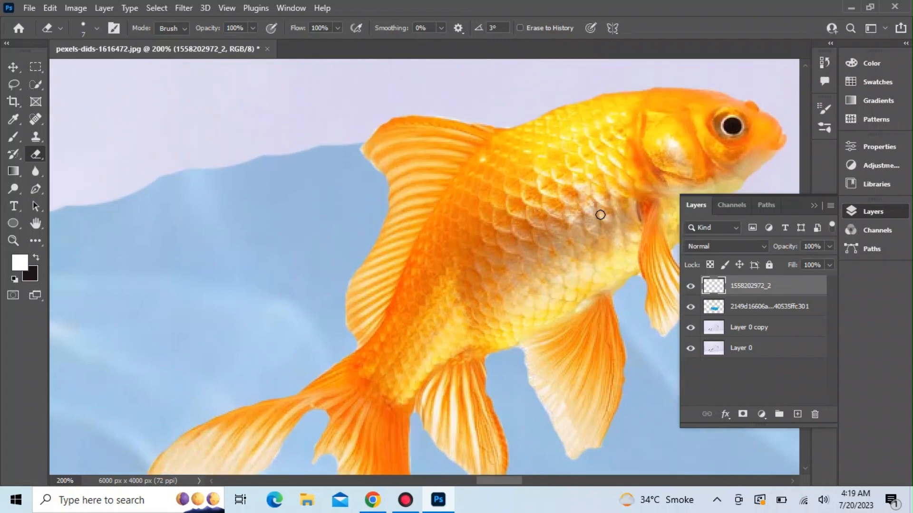
Step: Move the goldfish down into the water and duplicate it twice, placing the copies in a diagonal row beside it
scroll(600, 215, down, 2)
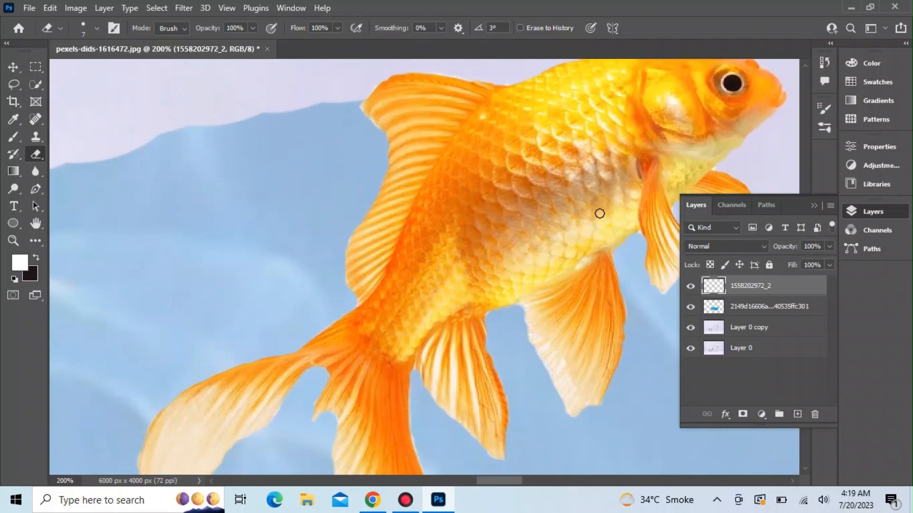
scroll(599, 214, down, 5)
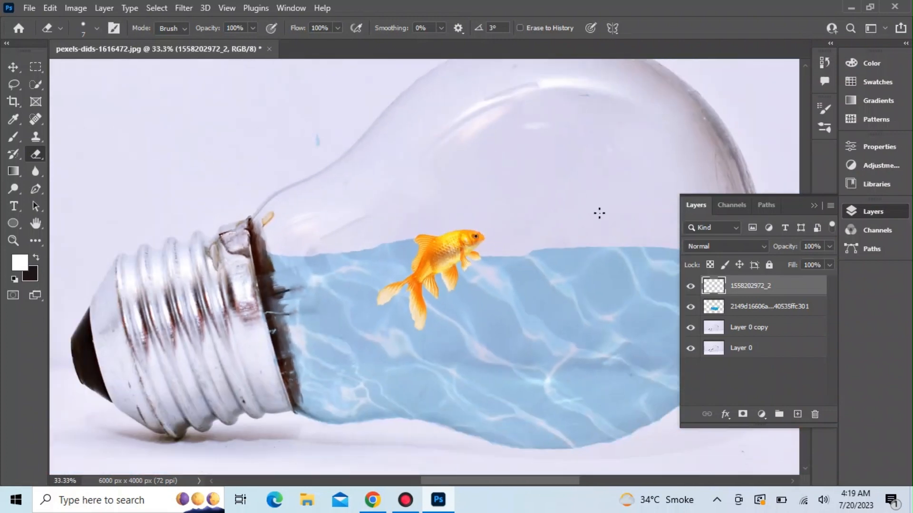
key(v)
drag(446, 258, 606, 318)
Step: Try to spread out the two goldfish copies in the water, and flip the canvas view horizontally
drag(562, 342, 605, 381)
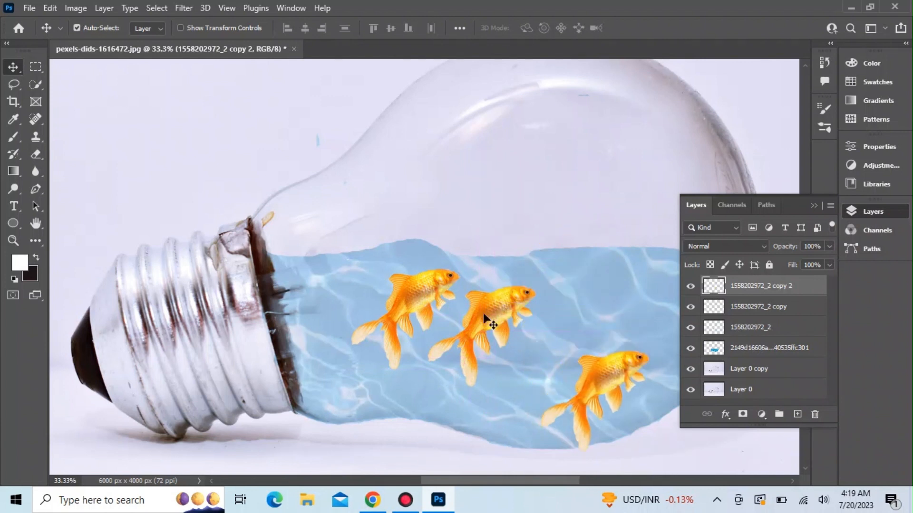
drag(489, 320, 519, 304)
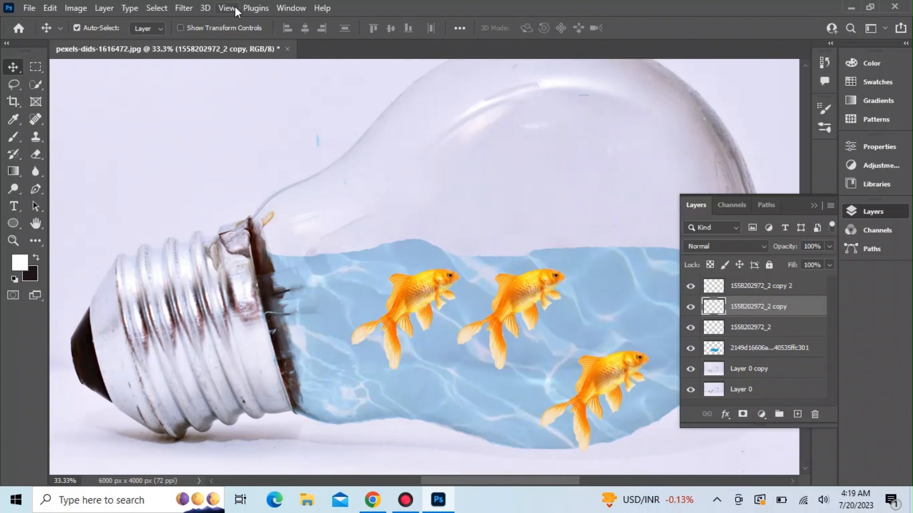
click(713, 287)
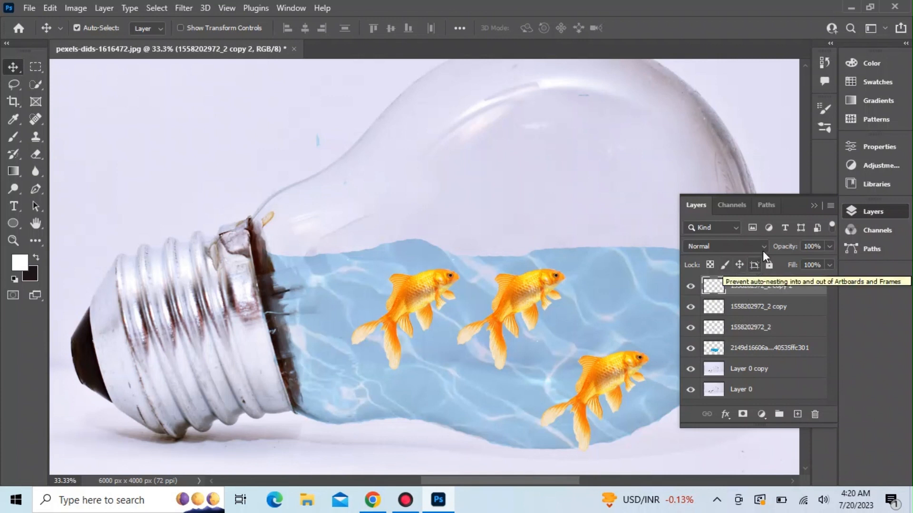
click(871, 167)
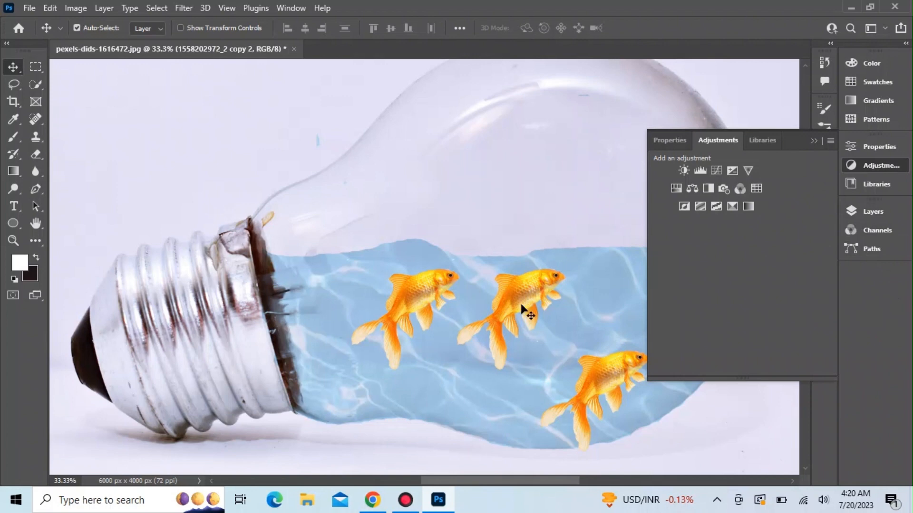
click(128, 8)
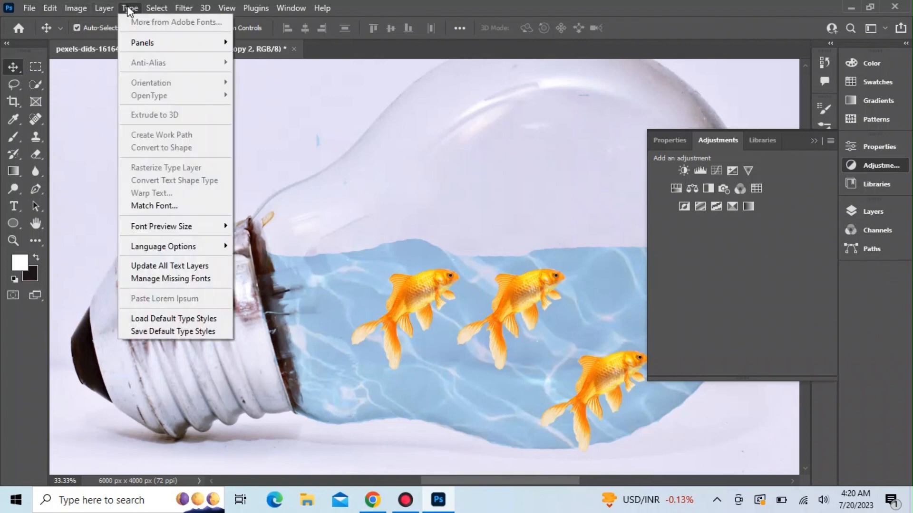
mouse_move(101, 8)
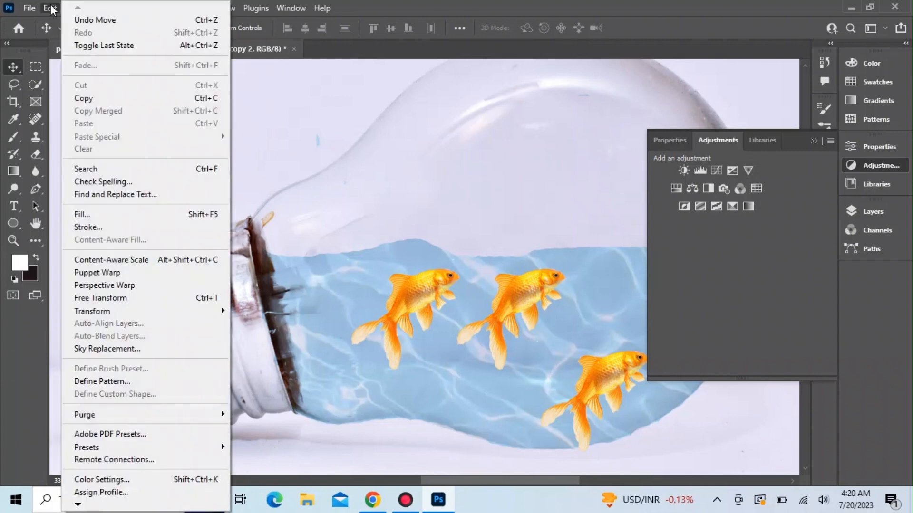
mouse_move(288, 5)
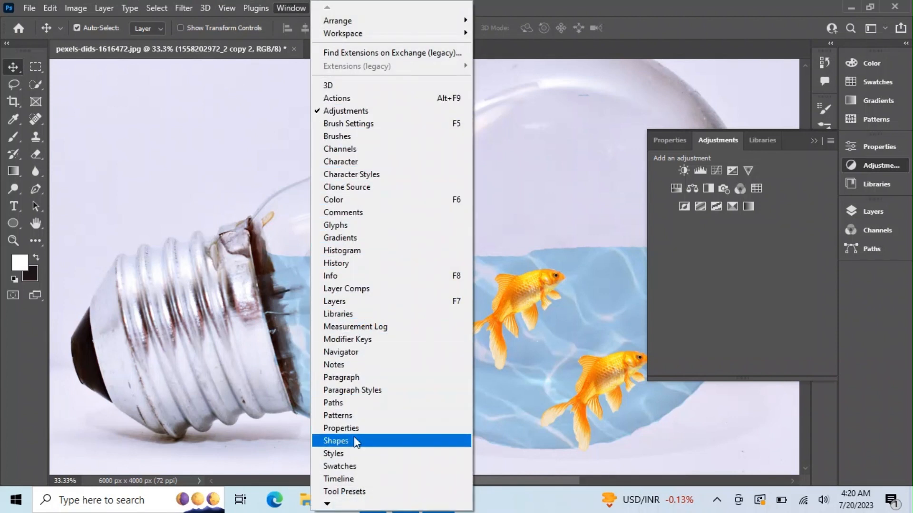
mouse_move(256, 9)
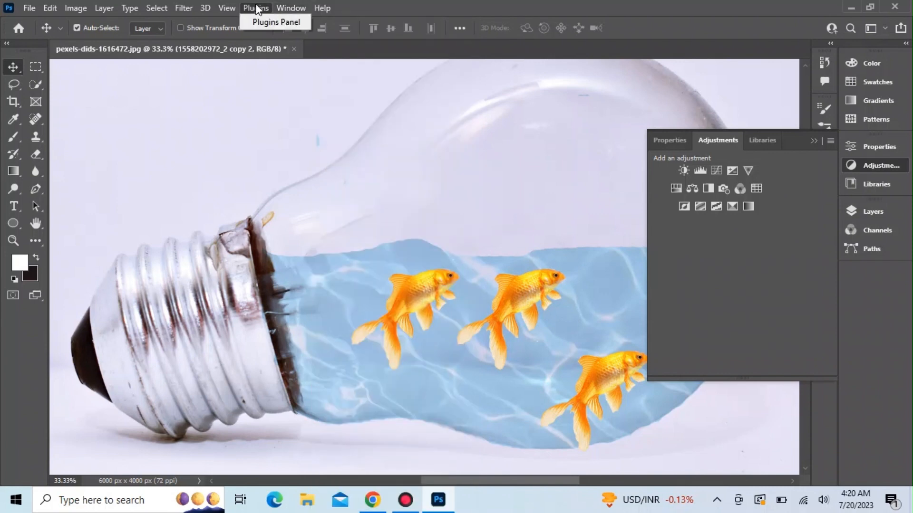
mouse_move(226, 8)
click(282, 220)
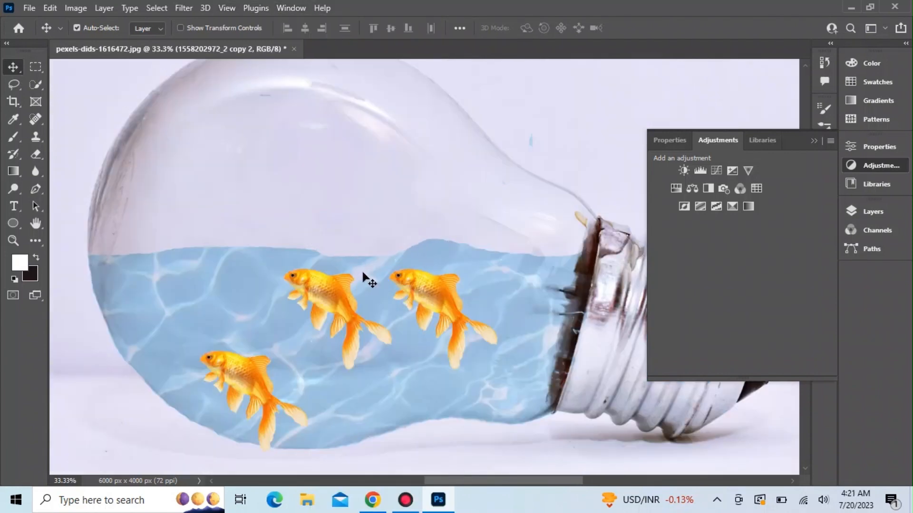
Step: Undo the last two goldfish moves and turn off the horizontally flipped view
key(ctrl+z)
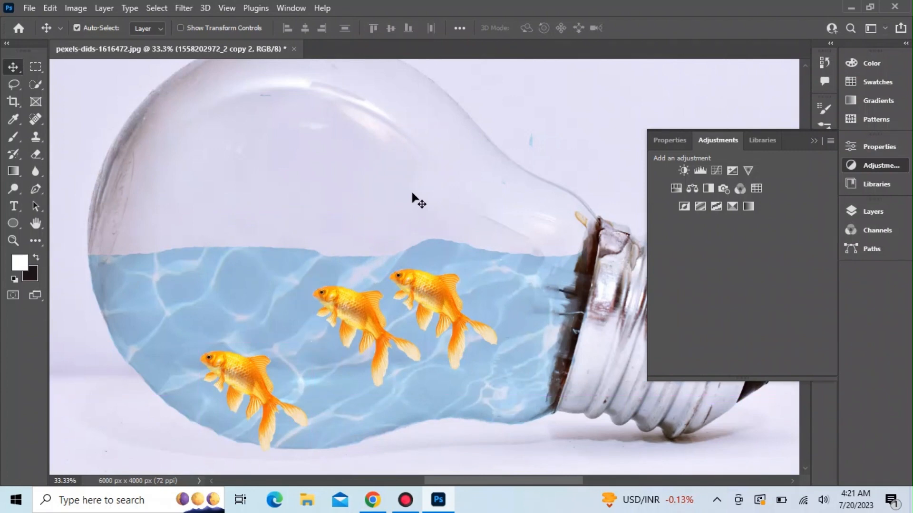
key(ctrl+z)
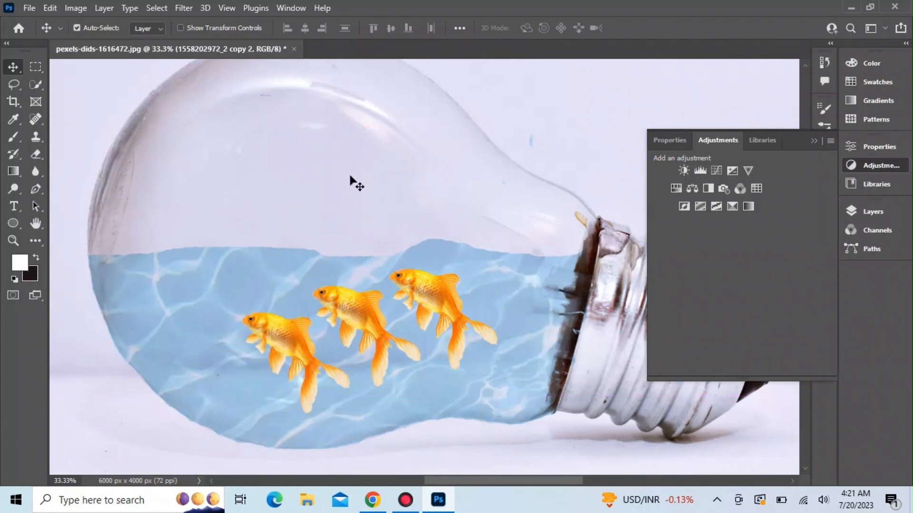
click(227, 8)
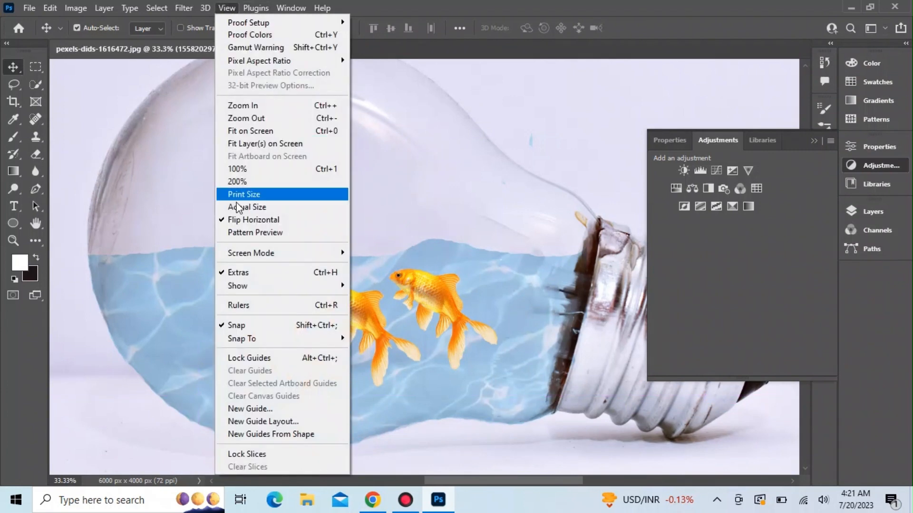
click(238, 220)
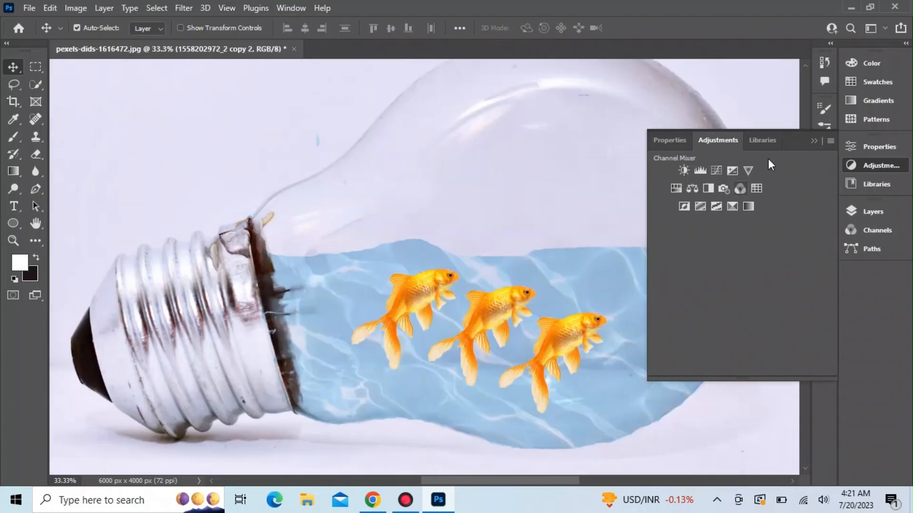
Step: Rotate the goldfish copy farthest from the bulb's base by 30° and move it lower in the water
click(761, 138)
click(675, 140)
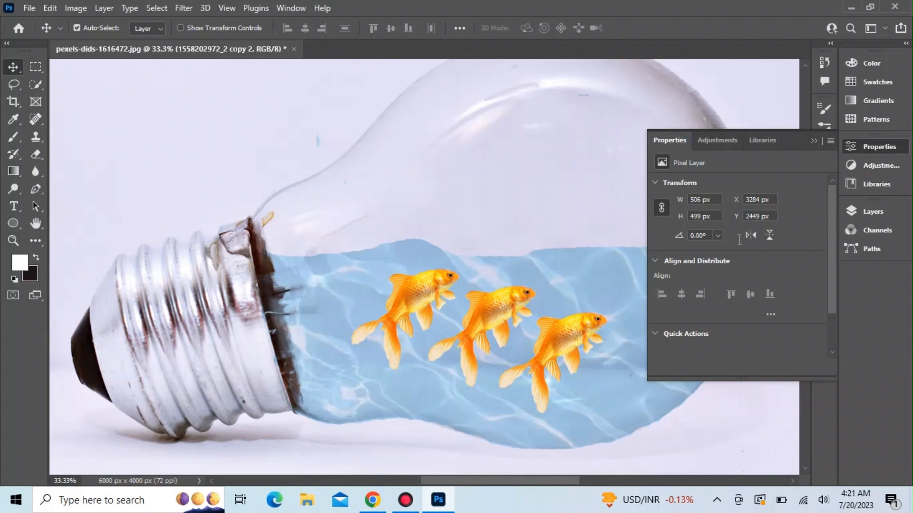
click(718, 235)
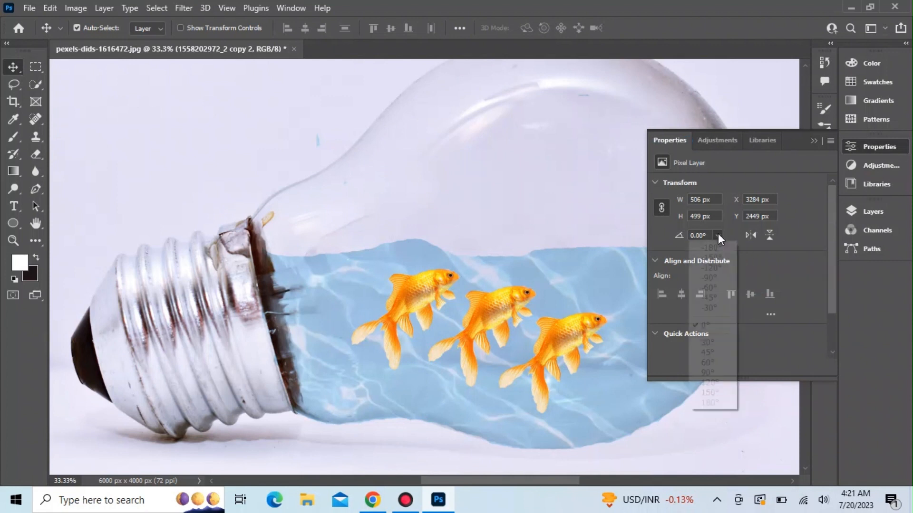
click(703, 343)
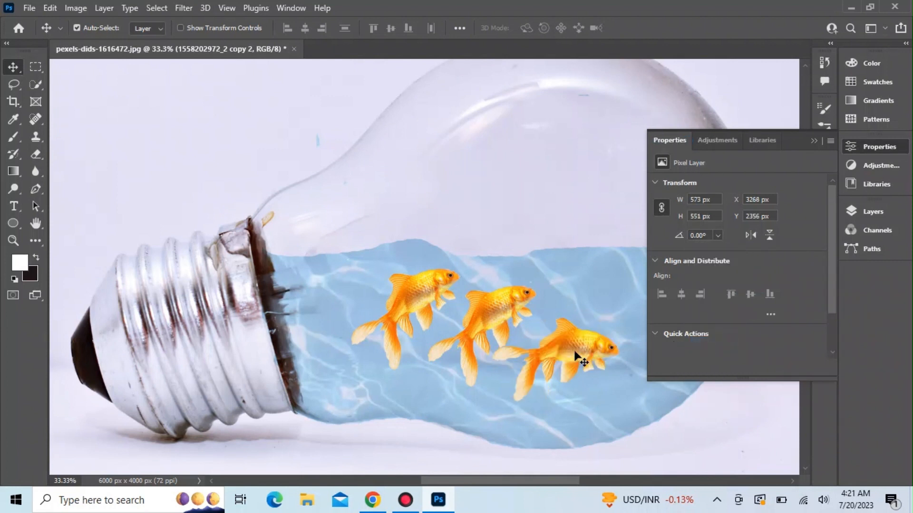
drag(575, 359, 584, 375)
Step: Rotate the middle goldfish copy by -45° and move it up so that its head pokes above the water surface
click(514, 312)
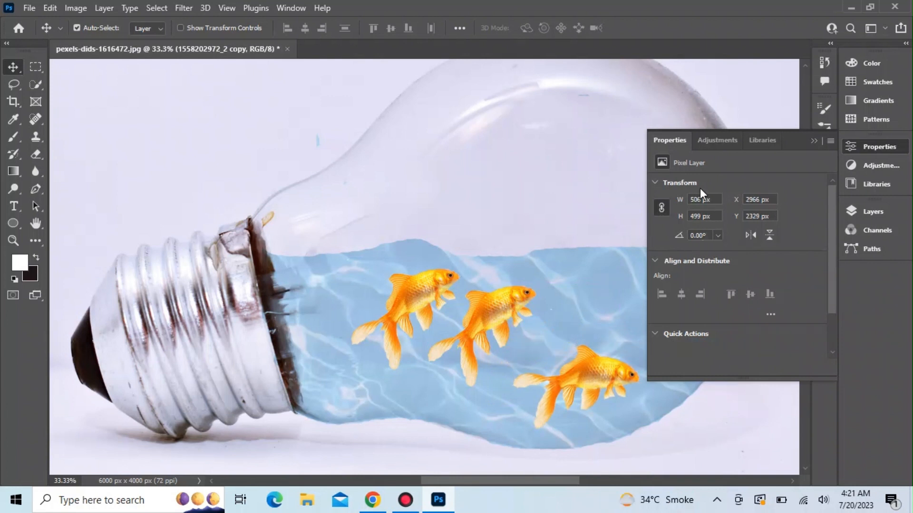
click(721, 140)
click(763, 141)
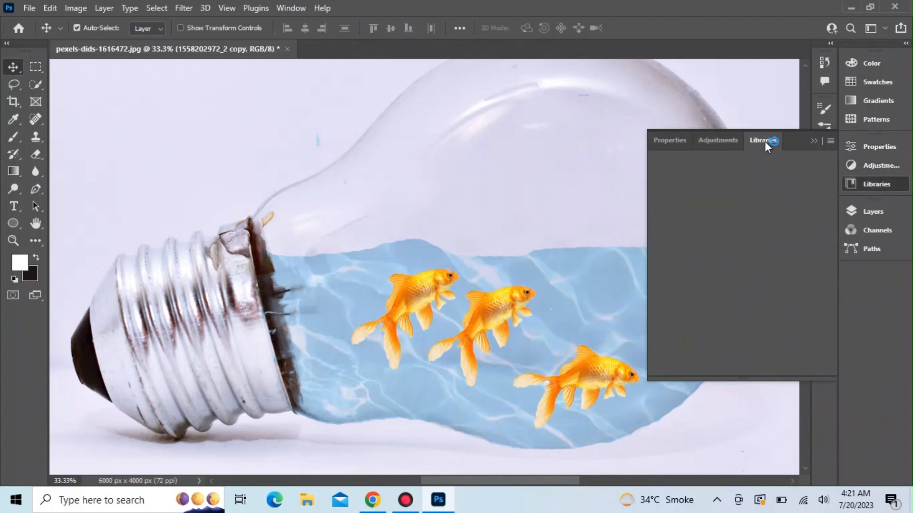
click(671, 140)
click(717, 235)
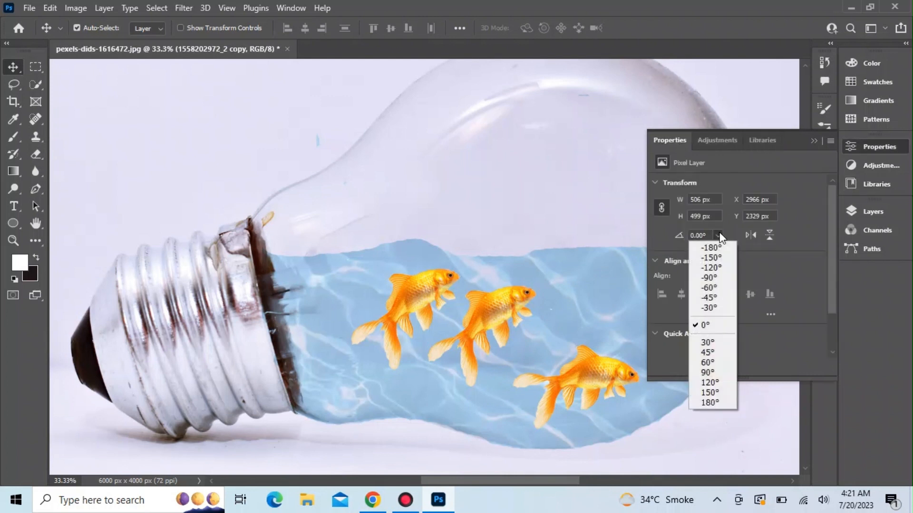
click(711, 297)
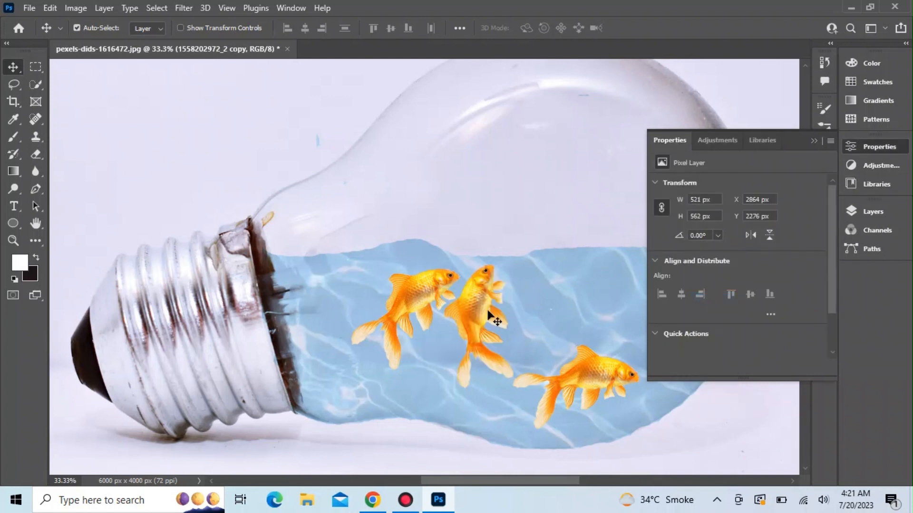
drag(487, 304, 514, 272)
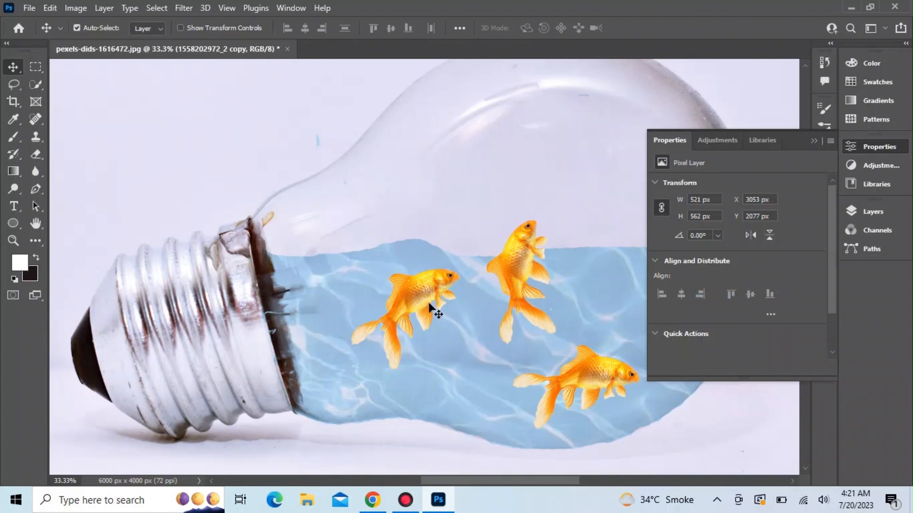
Step: Flip the goldfish nearest the bulb's base horizontally and move it across to the wide end, beside the upright goldfish
drag(433, 307, 389, 253)
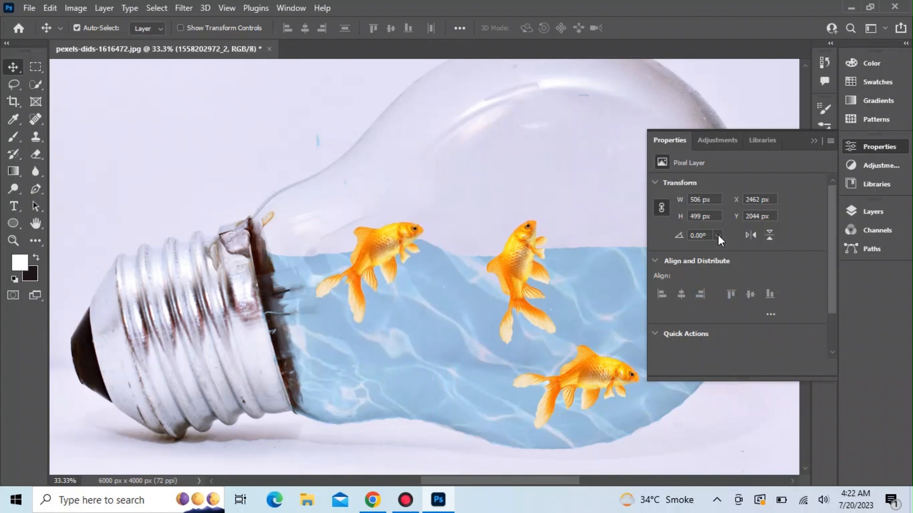
click(749, 236)
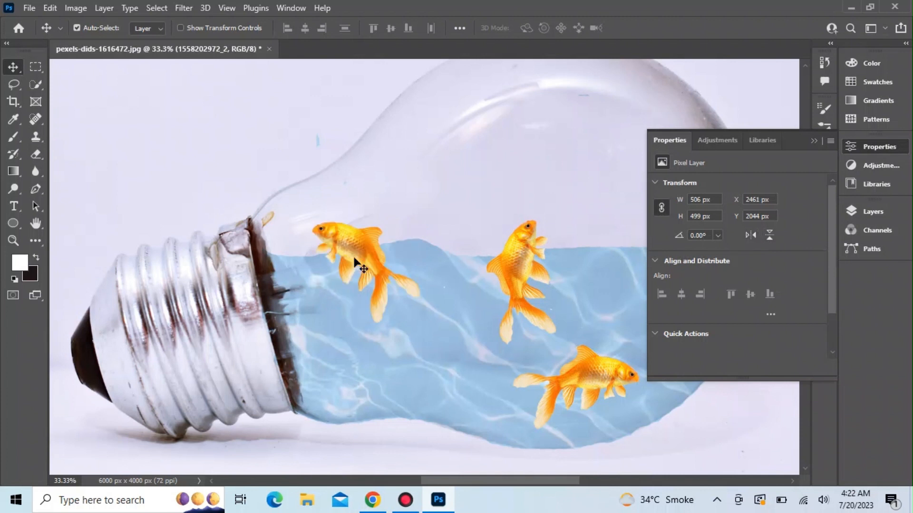
drag(355, 259, 607, 276)
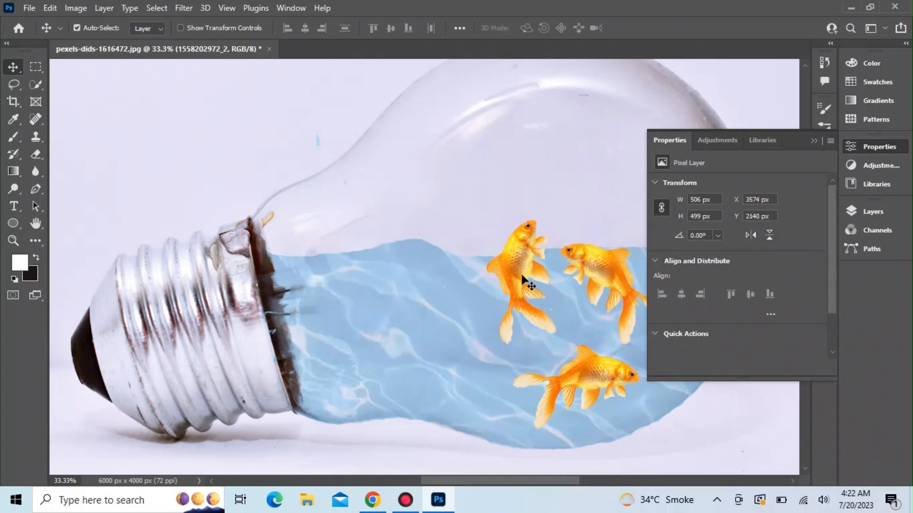
Step: Arrange the goldfish in a triangle, with the upright and flipped ones leaping at the waterline and the level one underwater between them
drag(526, 279, 468, 285)
drag(586, 371, 515, 363)
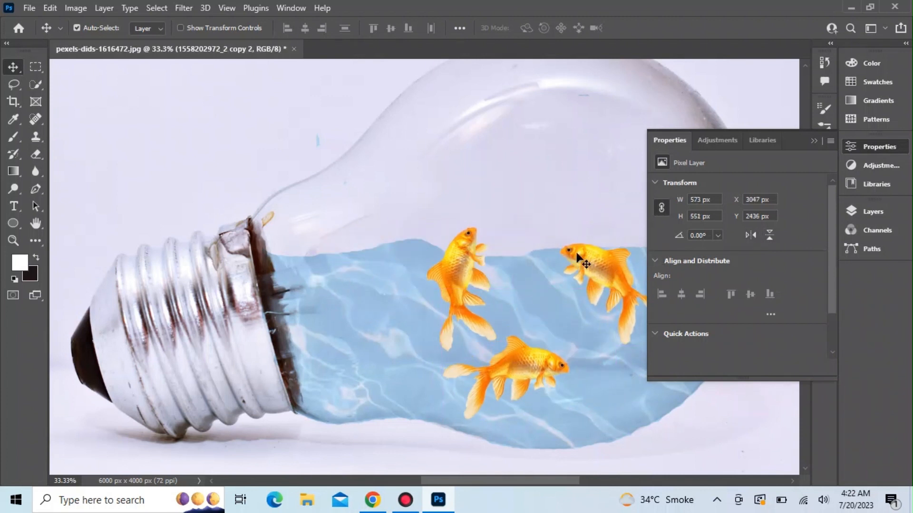
drag(580, 255, 554, 201)
drag(464, 268, 453, 250)
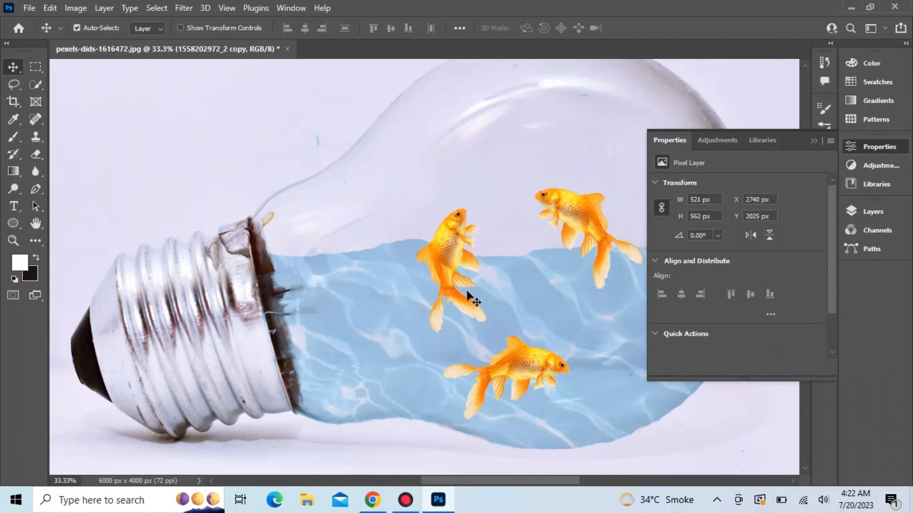
drag(518, 372, 545, 338)
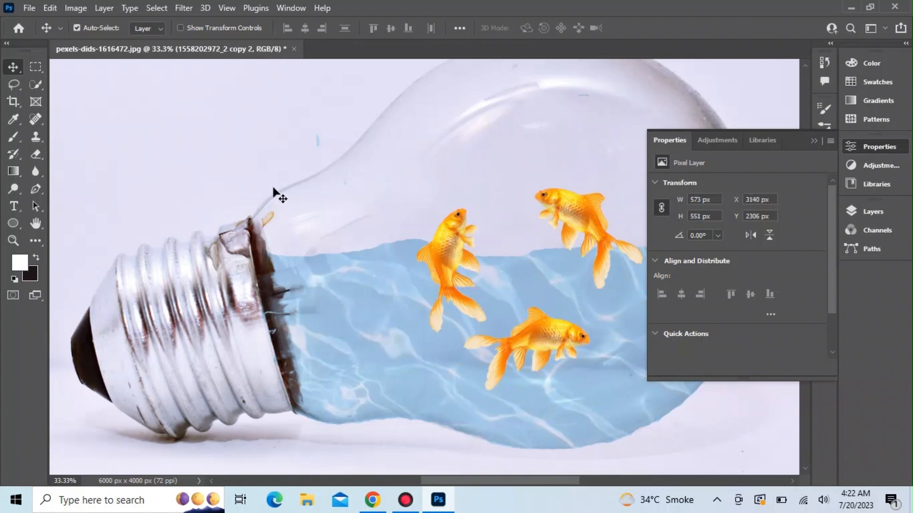
click(90, 102)
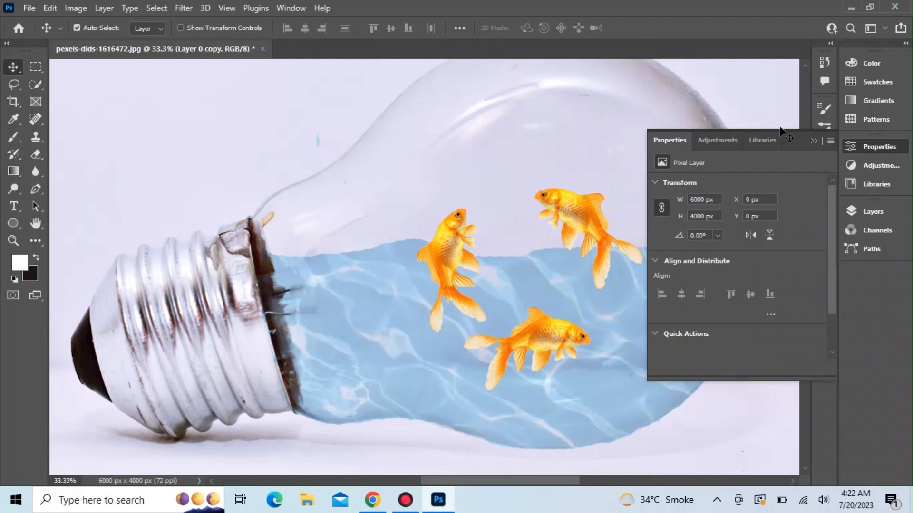
Step: Start placing an embedded image and look through the Desktop and Downloads folders for a suitable file
click(814, 140)
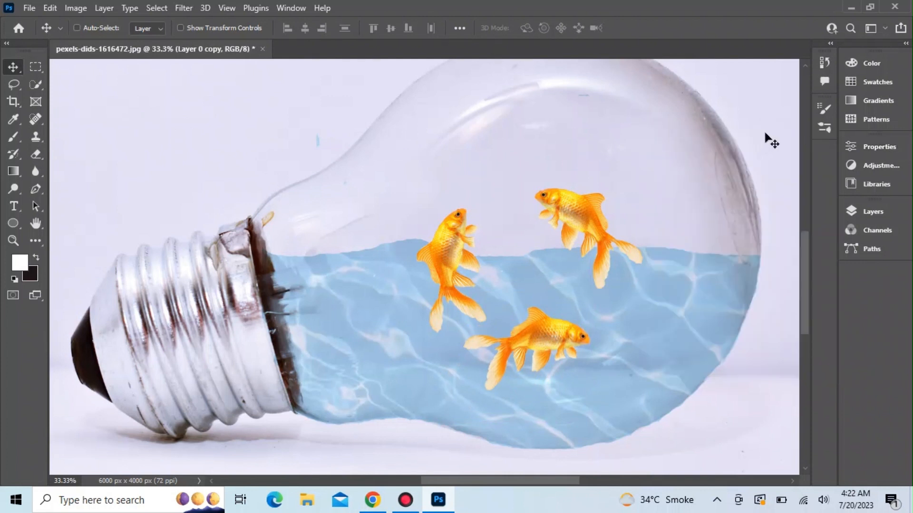
key(ctrl+minus)
key(ctrl+minus)
key(ctrl+minus)
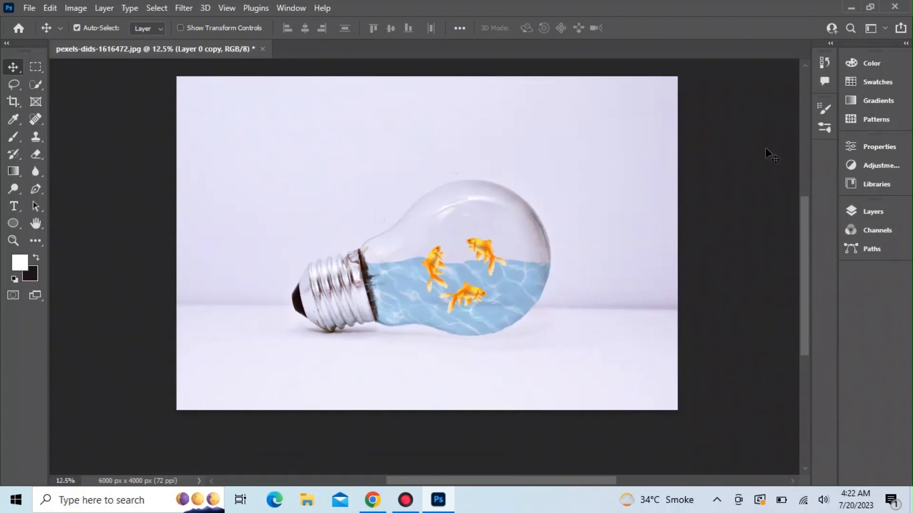
click(50, 9)
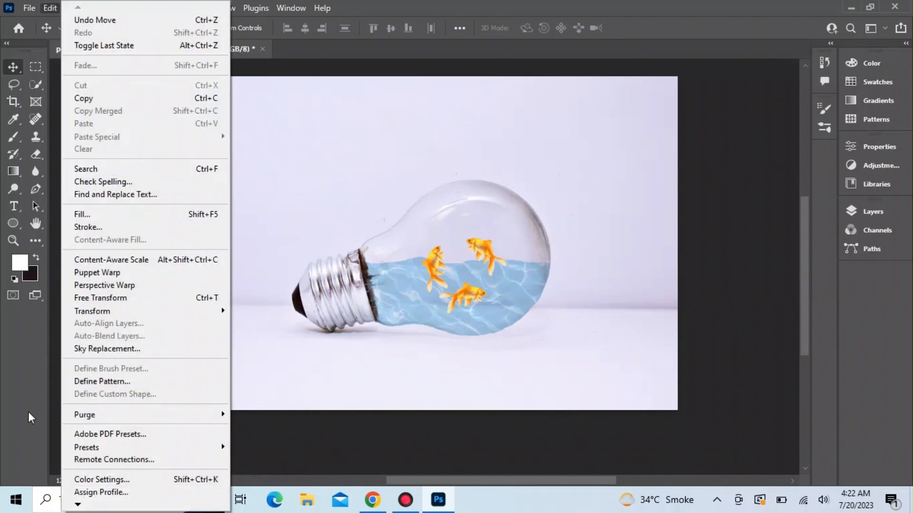
mouse_move(29, 8)
click(71, 285)
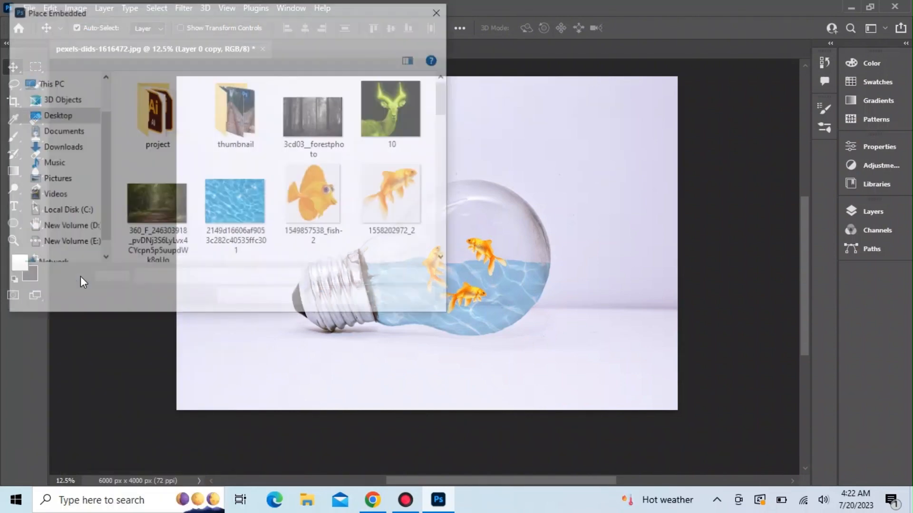
scroll(285, 204, down, 5)
scroll(350, 203, down, 10)
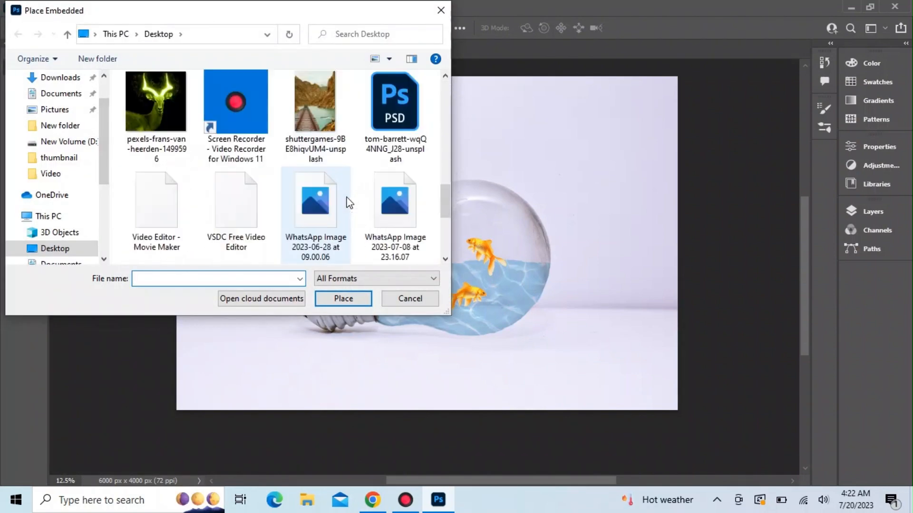
scroll(348, 203, up, 10)
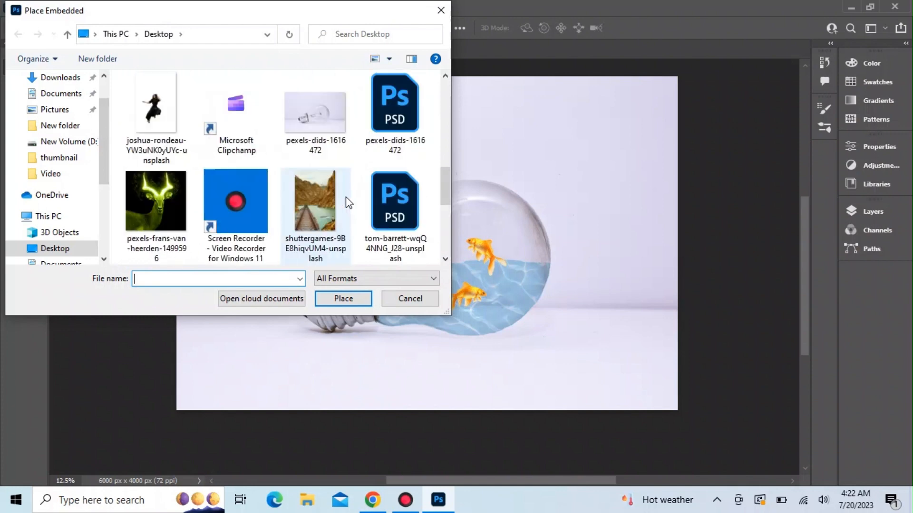
scroll(346, 203, up, 5)
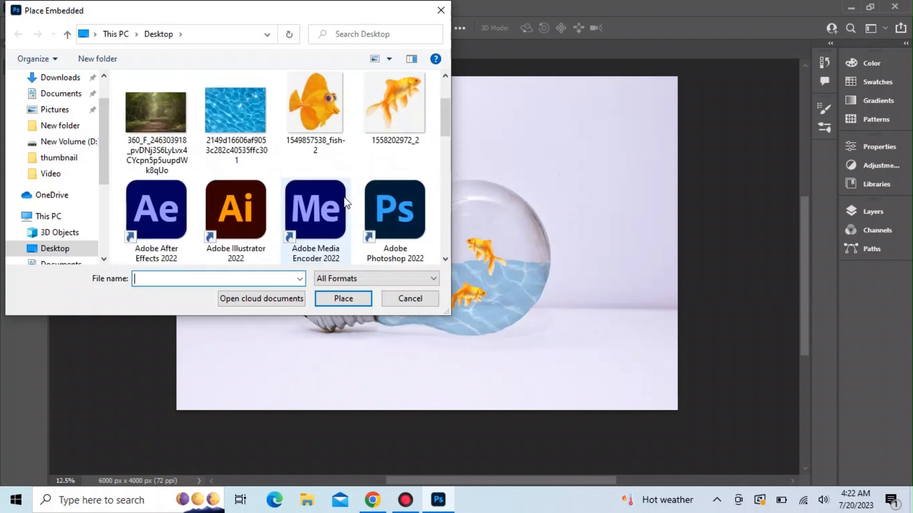
scroll(346, 203, down, 5)
scroll(345, 202, down, 2)
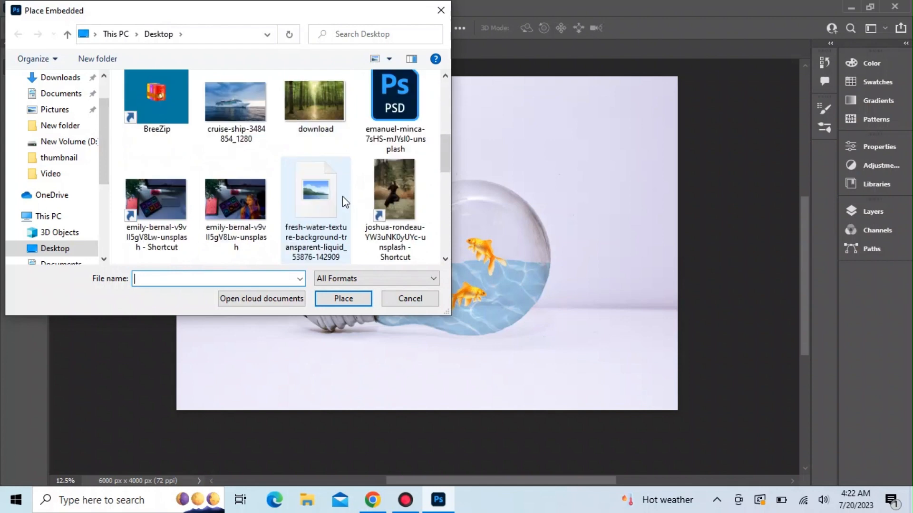
click(57, 94)
click(59, 79)
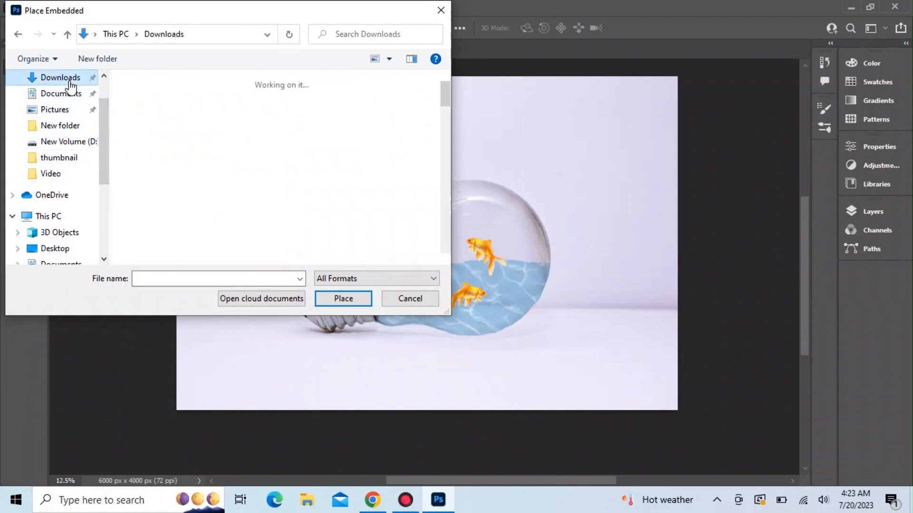
scroll(295, 193, down, 5)
scroll(295, 194, down, 5)
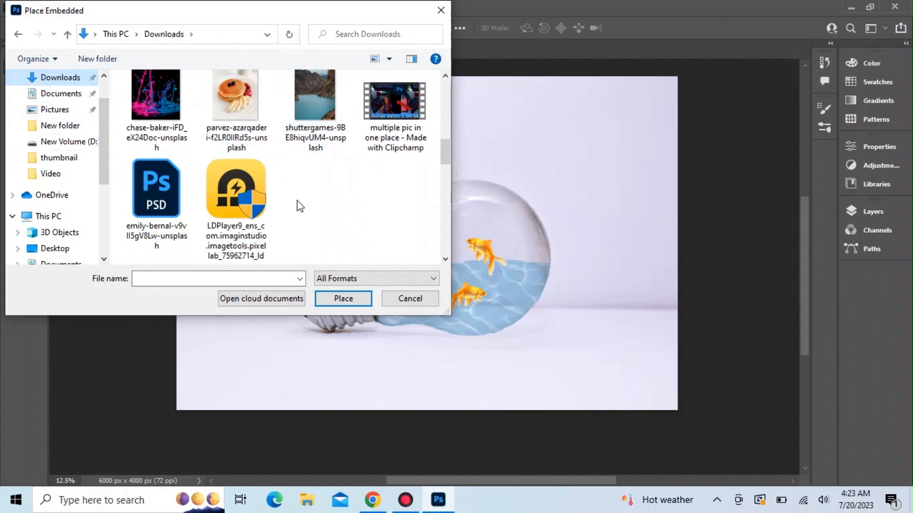
click(56, 249)
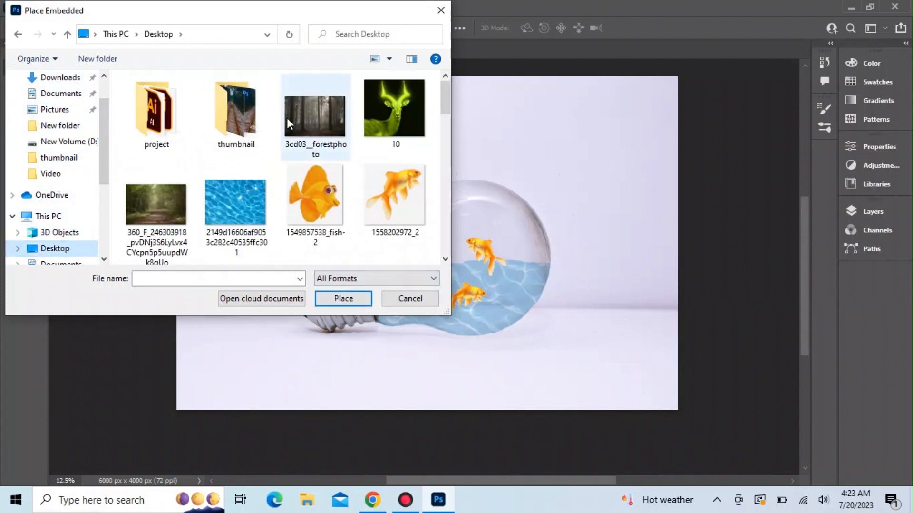
scroll(287, 119, down, 3)
scroll(288, 123, down, 2)
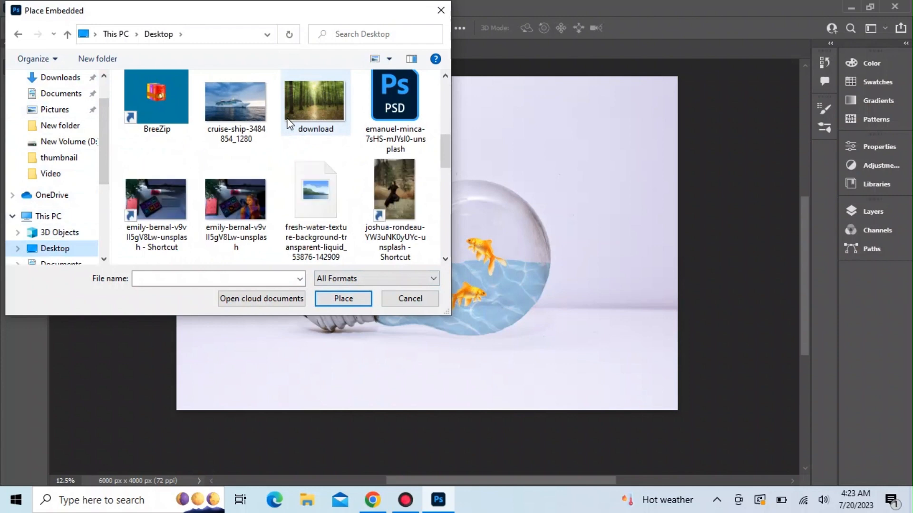
click(311, 187)
click(343, 299)
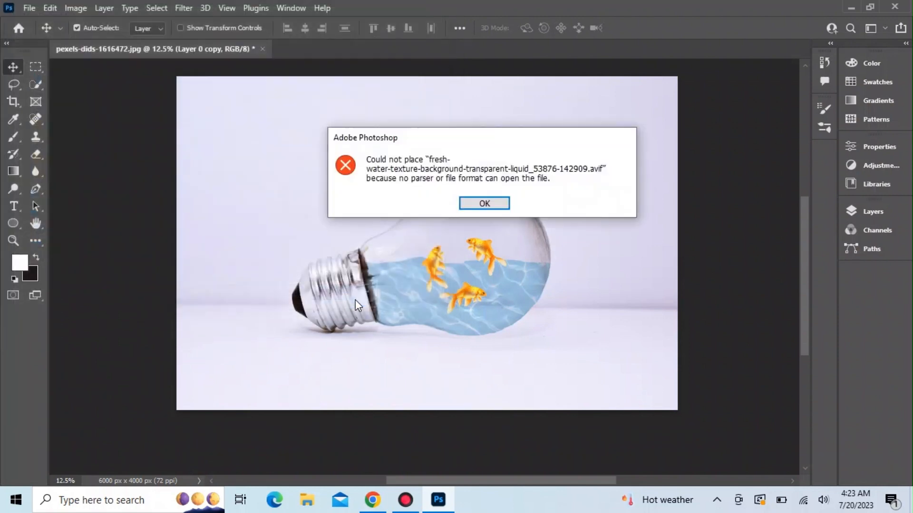
click(494, 204)
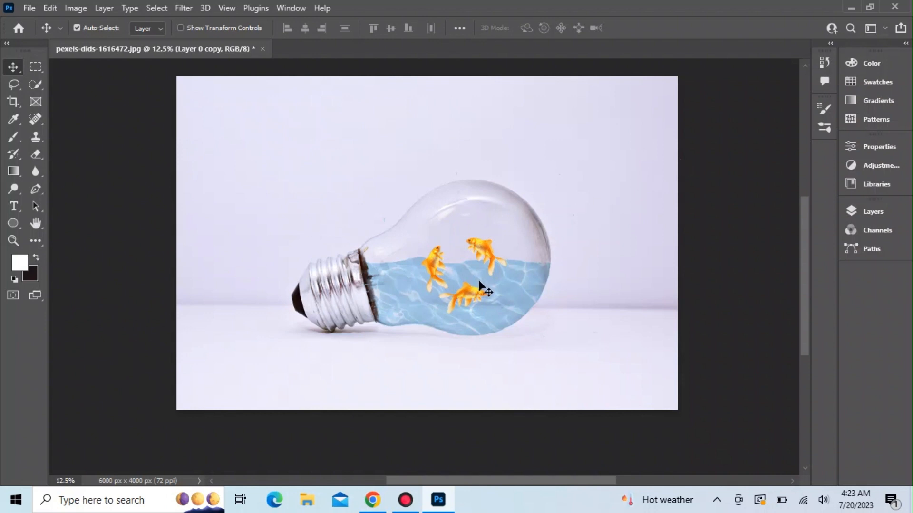
Step: Set the opacity of the water texture layer to 82%
click(849, 211)
click(748, 351)
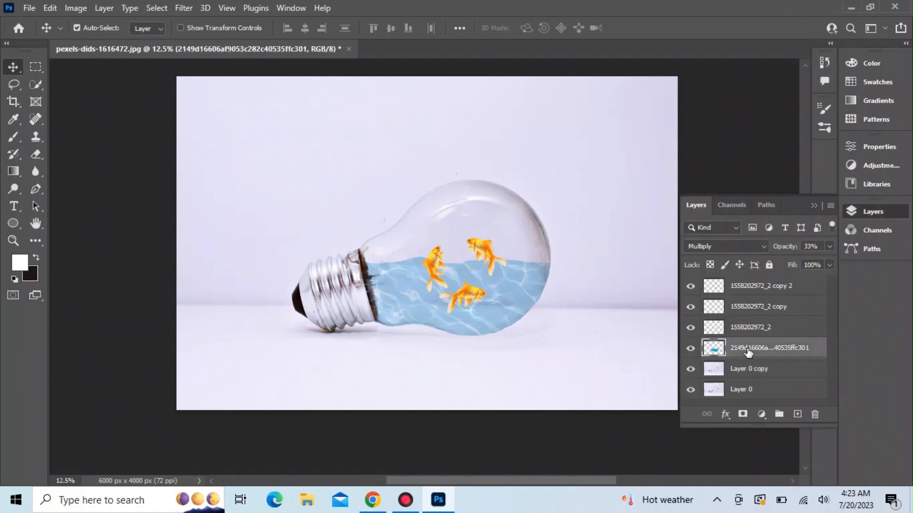
click(830, 247)
drag(798, 261, 814, 260)
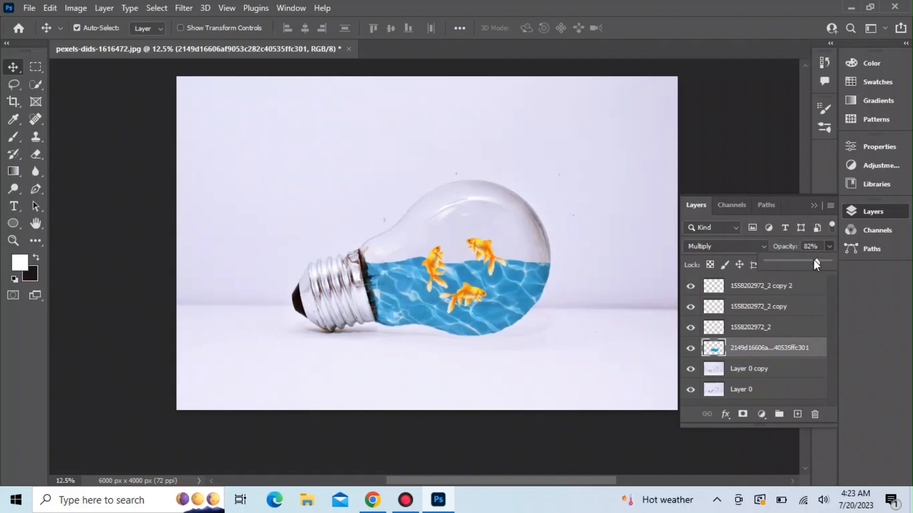
click(591, 201)
Step: Add a layer mask to Layer 0 copy and tint the photo light blue with a colorized Hue/Saturation adjustment at saturation 81
click(590, 199)
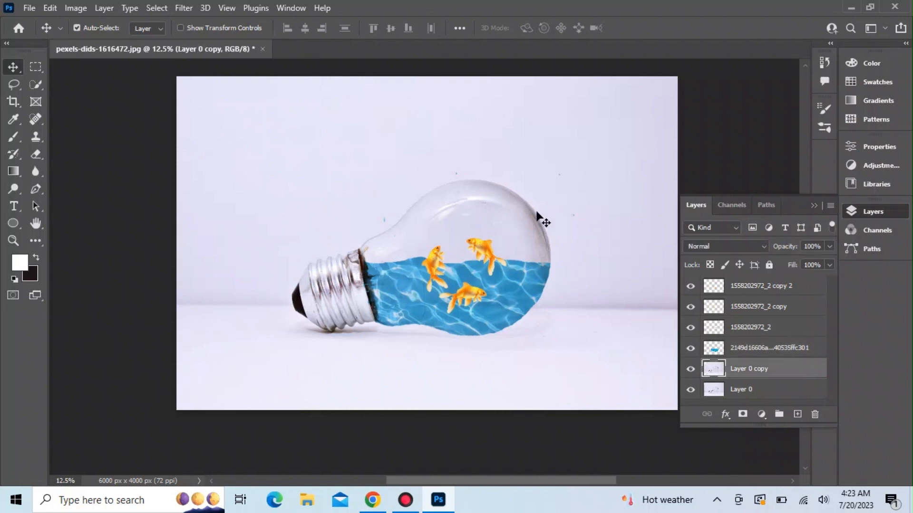
click(743, 415)
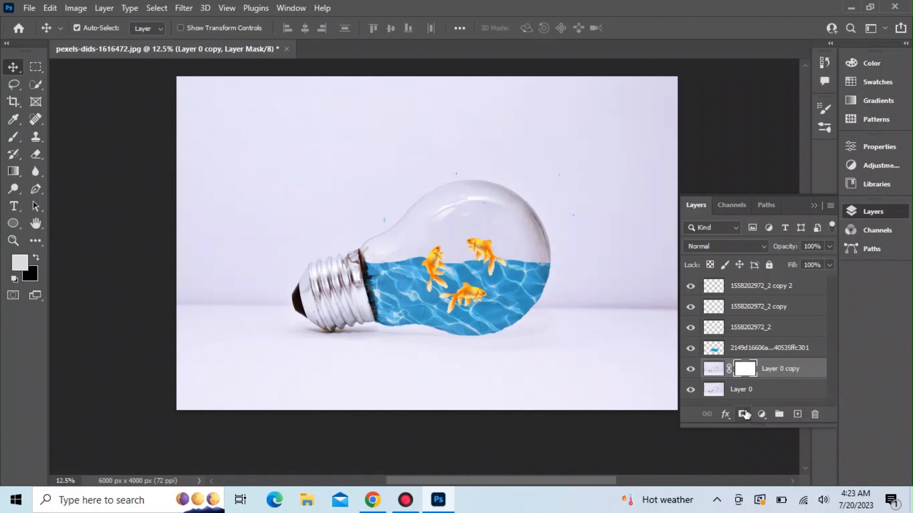
click(762, 415)
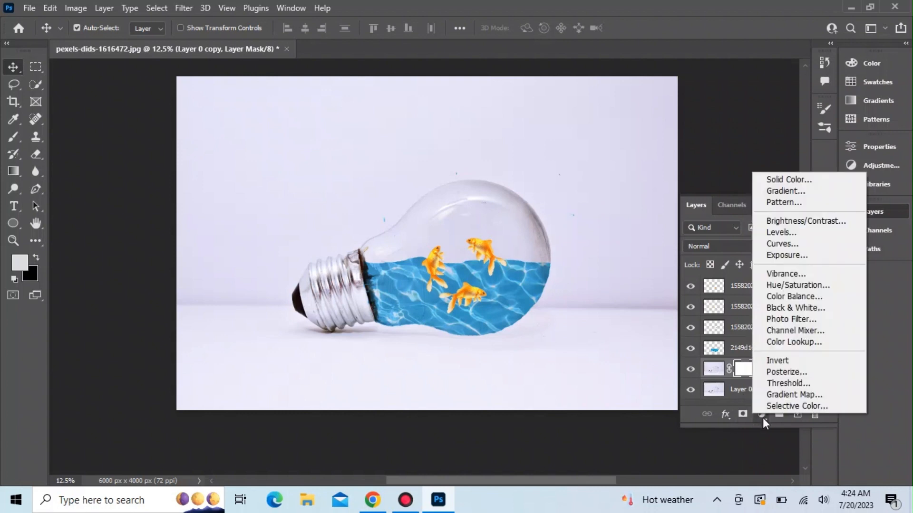
click(792, 284)
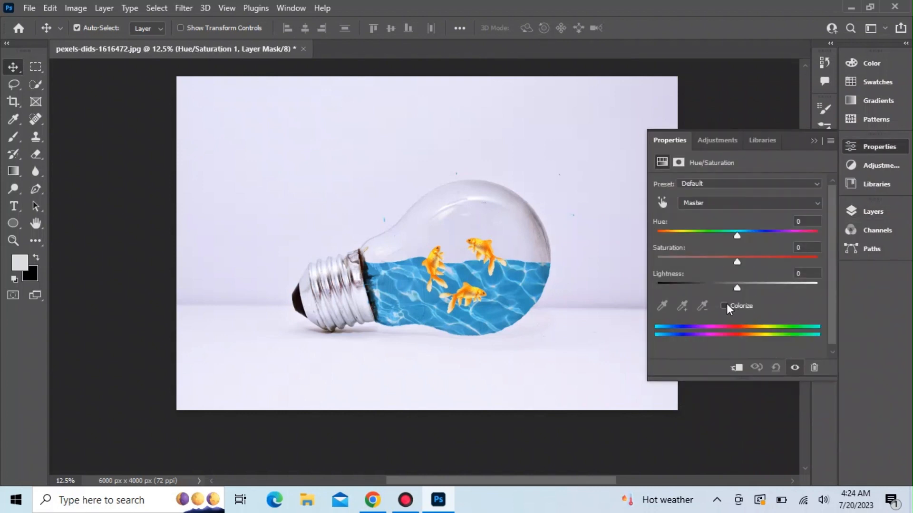
click(724, 306)
click(733, 232)
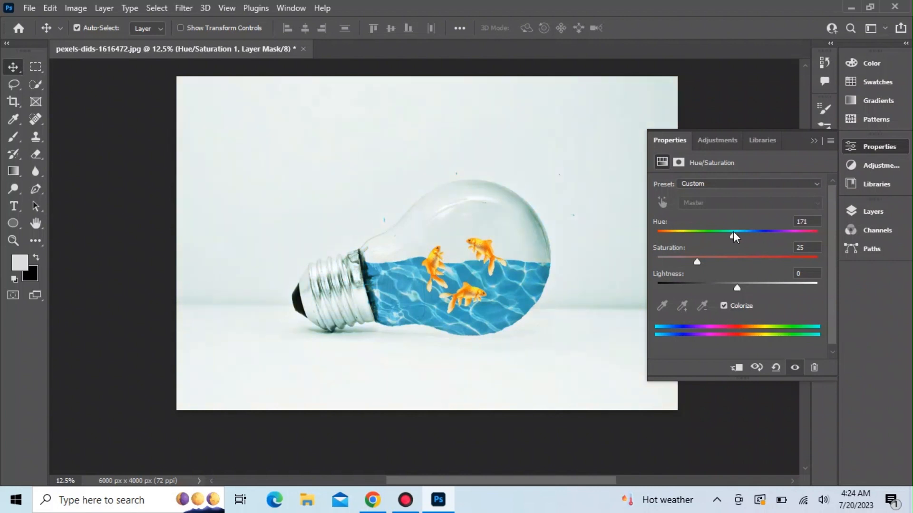
drag(733, 232, 743, 233)
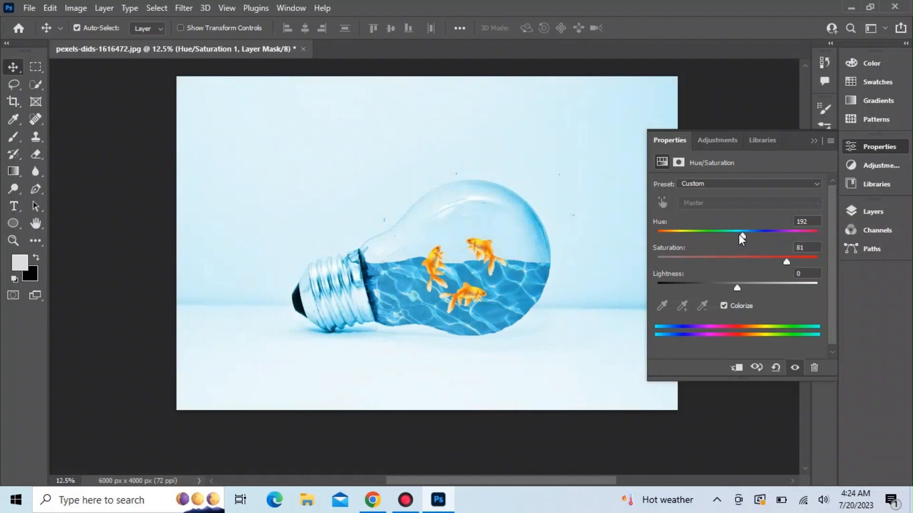
drag(739, 234, 746, 237)
click(703, 409)
click(854, 209)
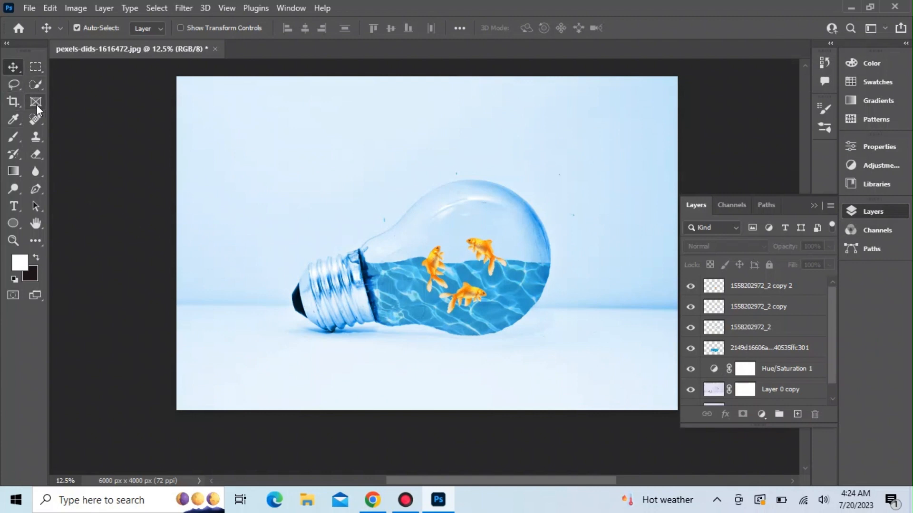
Step: Draw a flat ellipse about 1992 by 93 px beneath the bulb's glass and shift it slightly down onto the floor
click(13, 223)
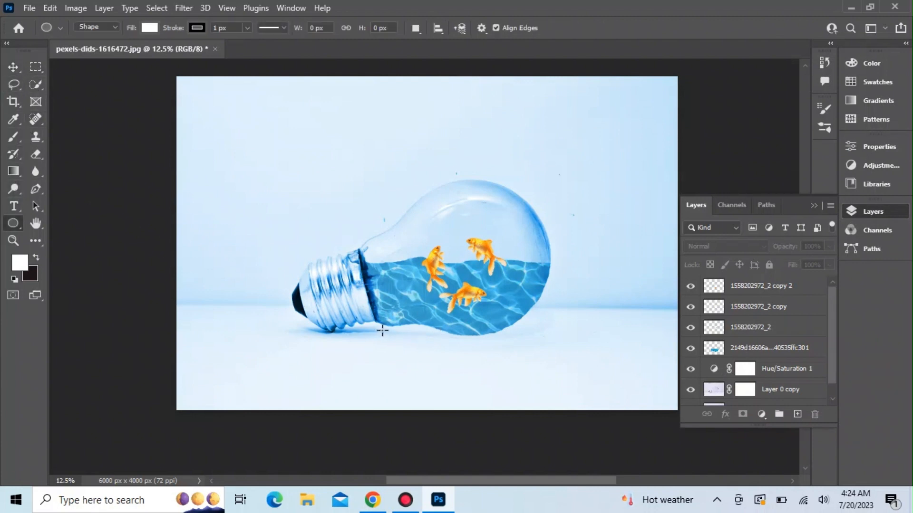
drag(381, 332, 547, 338)
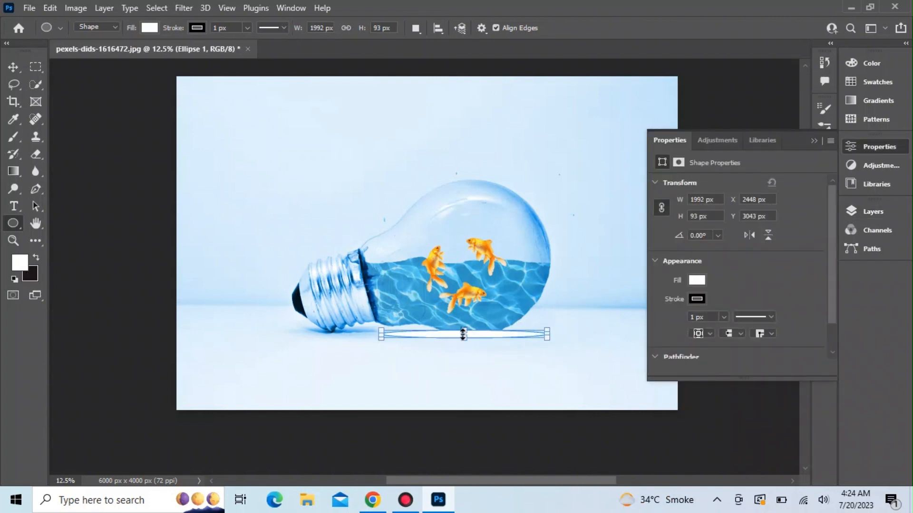
key(v)
drag(494, 333, 492, 341)
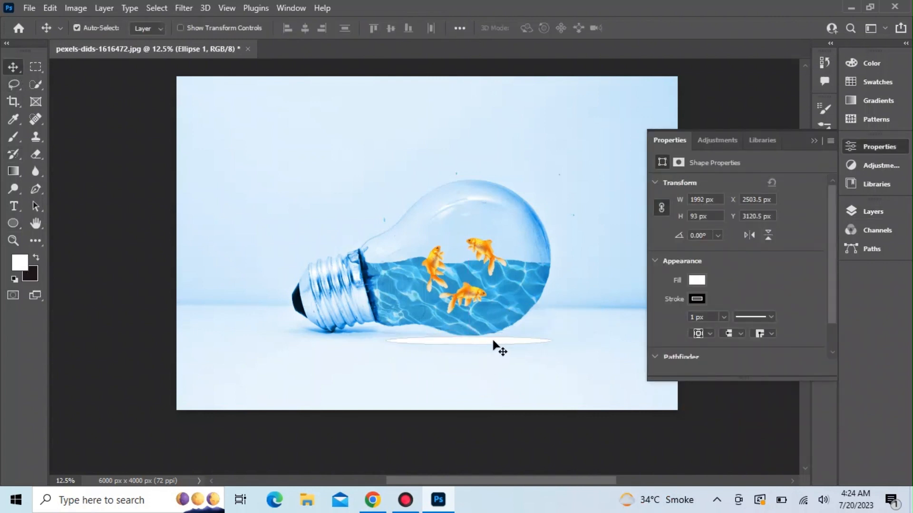
Step: Fill the ellipse under the bulb with the near-black recent color and set its layer opacity to 32%
click(696, 280)
click(677, 314)
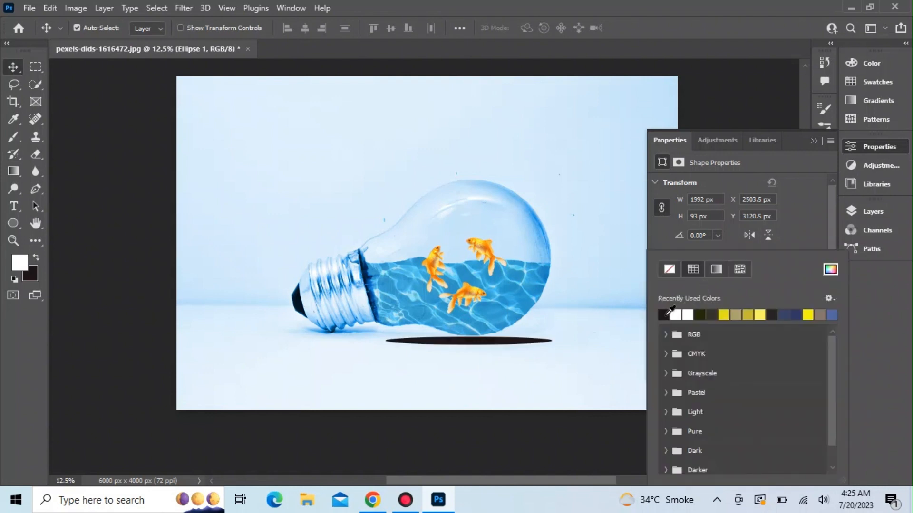
click(718, 140)
click(756, 139)
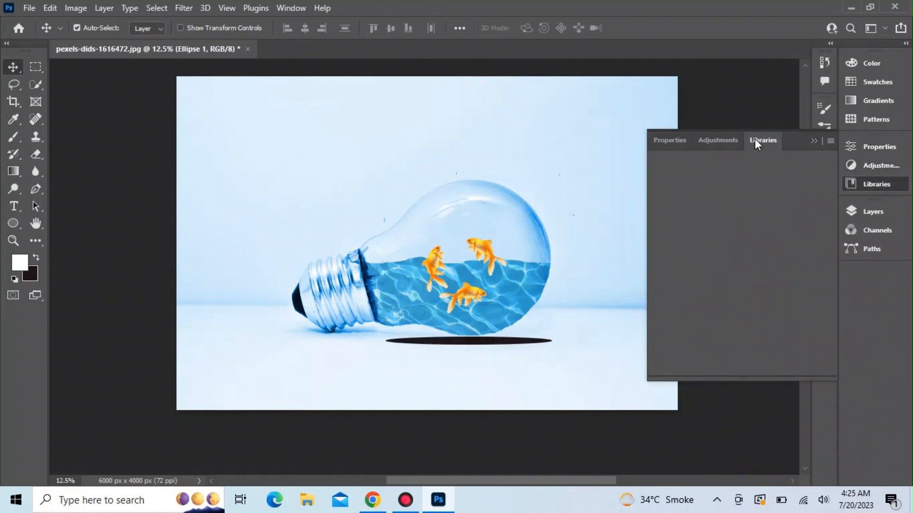
click(856, 208)
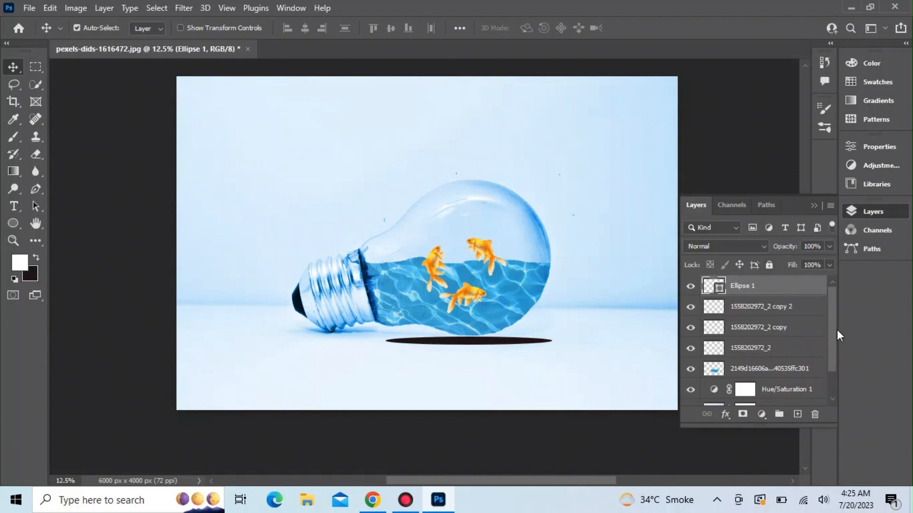
click(829, 247)
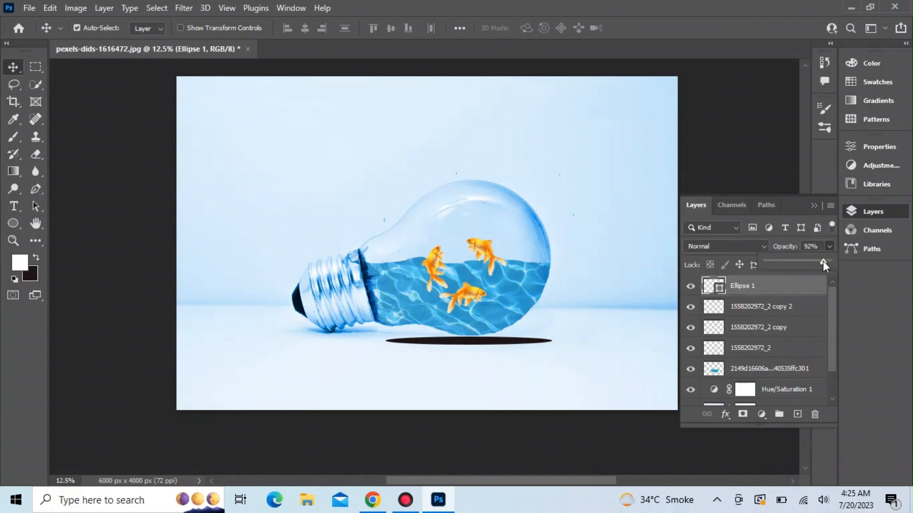
drag(823, 260, 786, 265)
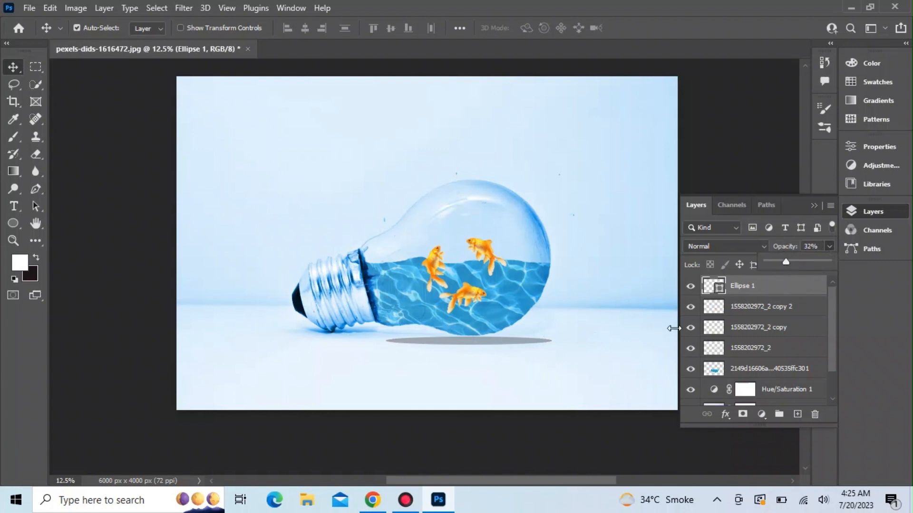
click(881, 322)
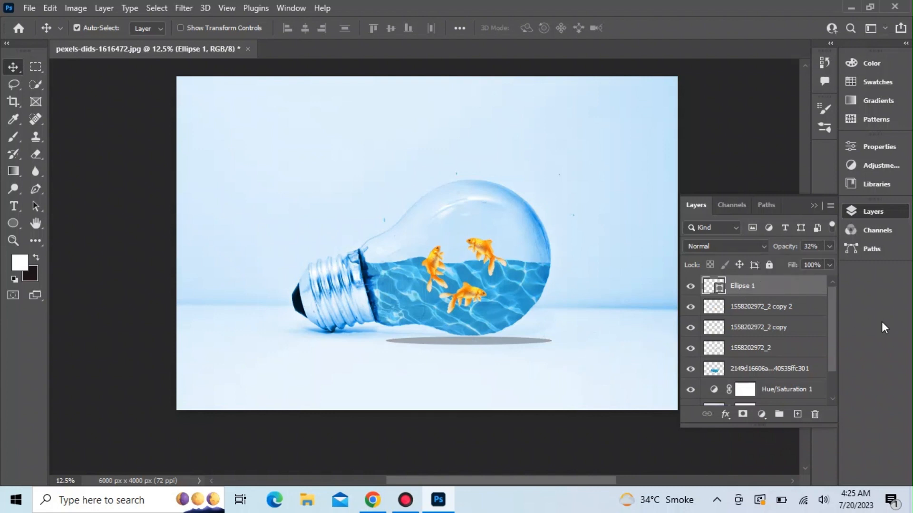
Step: Try a Hue/Saturation adjustment above the ellipse, testing Colorize and raising the lightness to +26
click(760, 414)
click(778, 284)
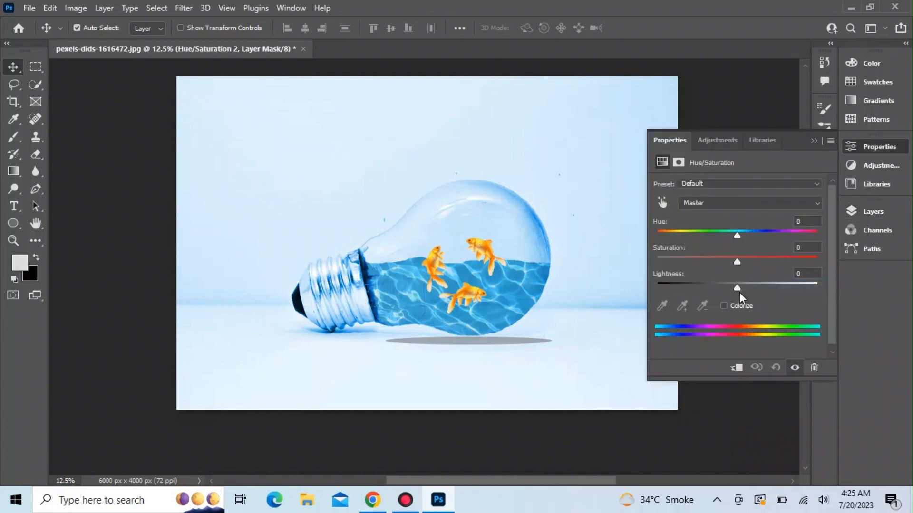
click(723, 305)
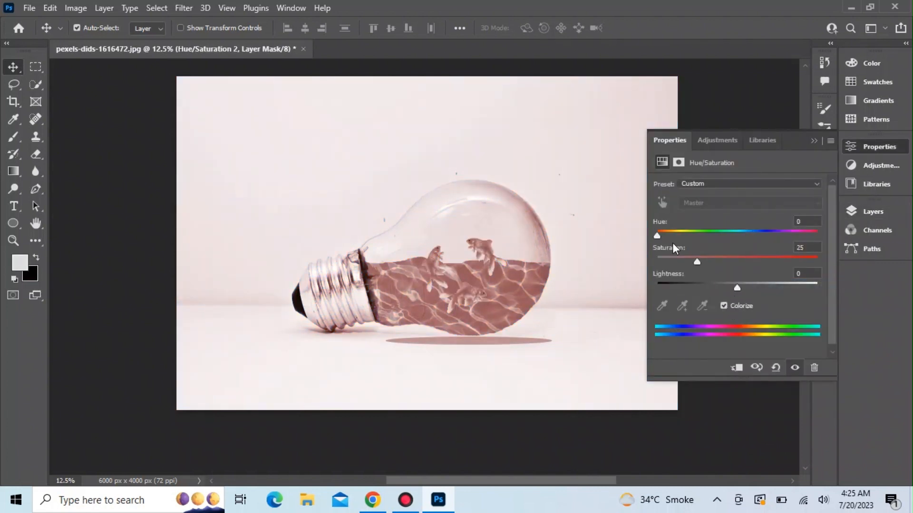
mouse_move(658, 235)
mouse_down()
mouse_move(711, 232)
mouse_move(652, 241)
mouse_up()
click(723, 306)
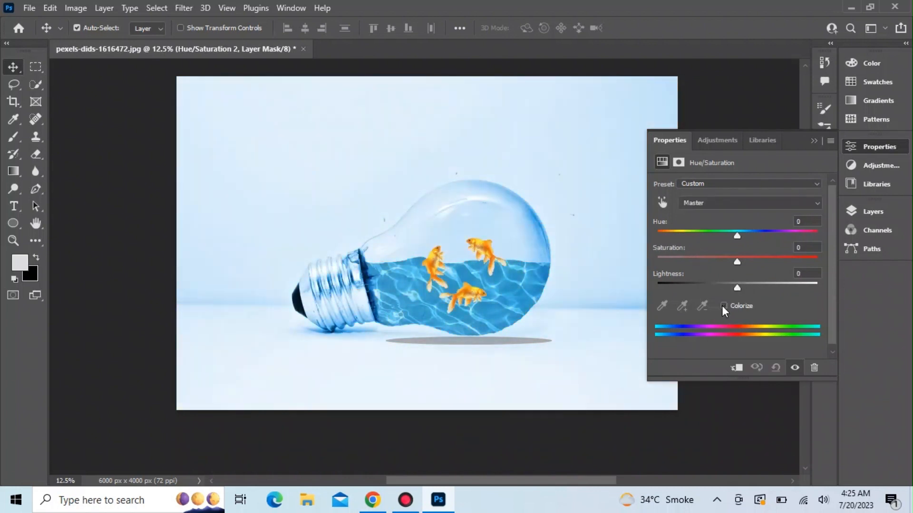
drag(736, 288, 756, 288)
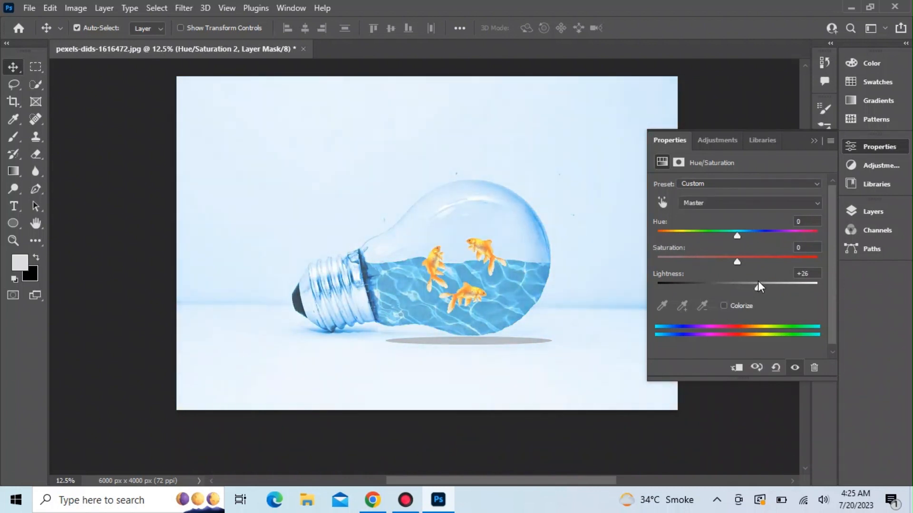
click(854, 210)
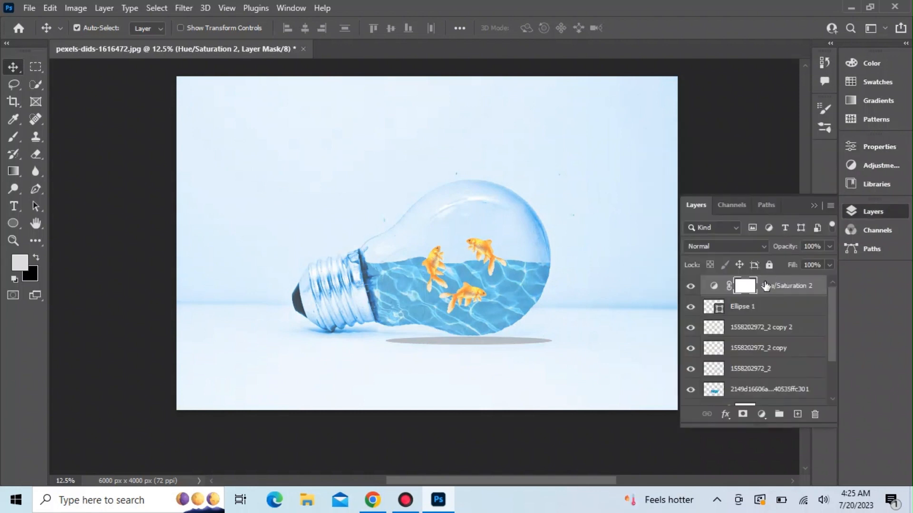
Step: Try lowering the opacity of the ellipse shadow layer to 13%
click(736, 312)
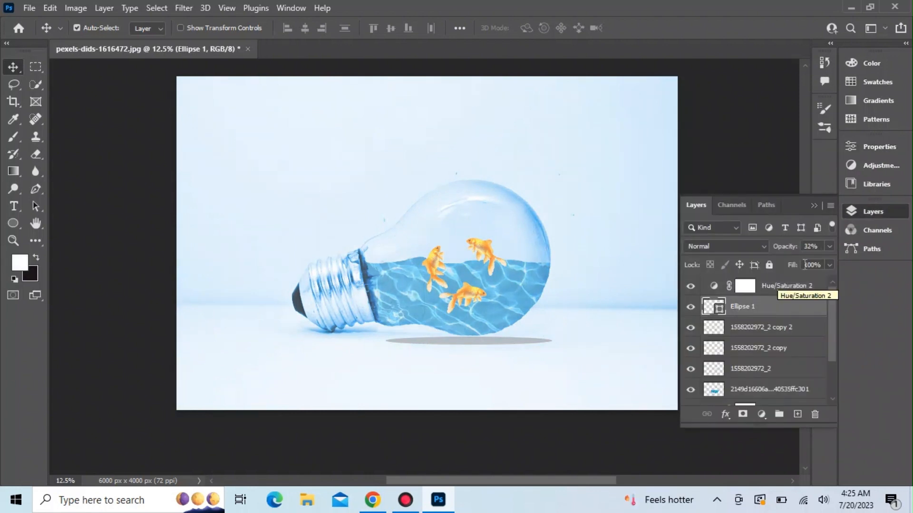
key(3)
key(2)
click(829, 246)
mouse_move(789, 261)
mouse_down()
mouse_move(806, 260)
mouse_move(774, 260)
mouse_up()
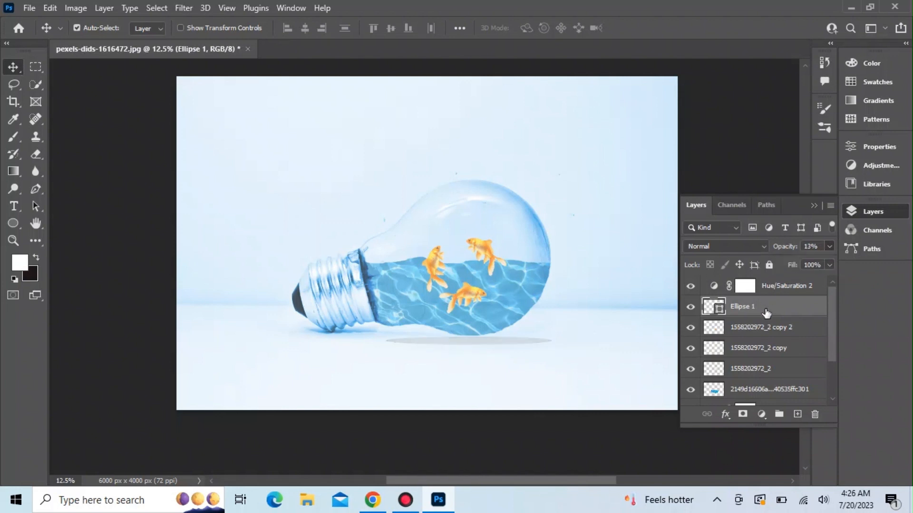
Step: Try another Hue/Saturation adjustment above the ellipse with hue +17 and saturation -4
click(761, 414)
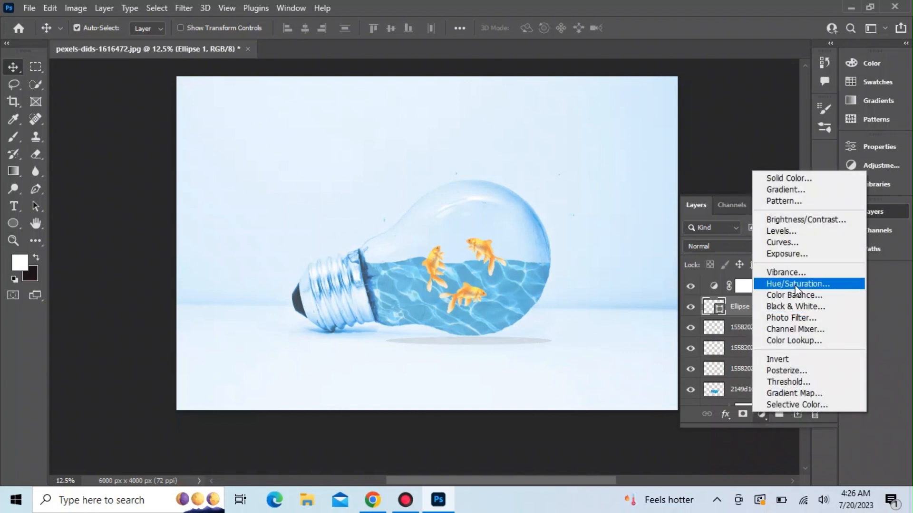
click(794, 286)
mouse_move(740, 235)
mouse_down()
mouse_move(751, 233)
mouse_move(734, 235)
mouse_up()
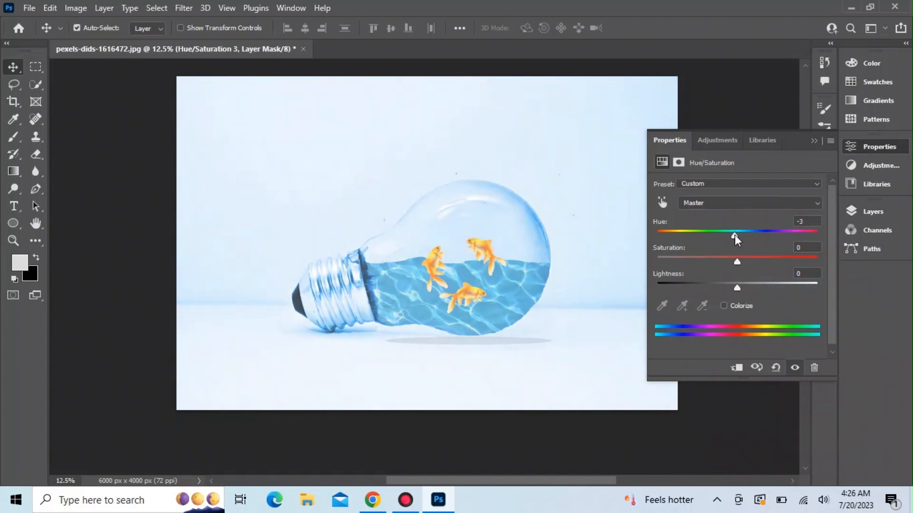
click(723, 306)
drag(656, 235, 699, 263)
click(722, 304)
drag(731, 236, 734, 260)
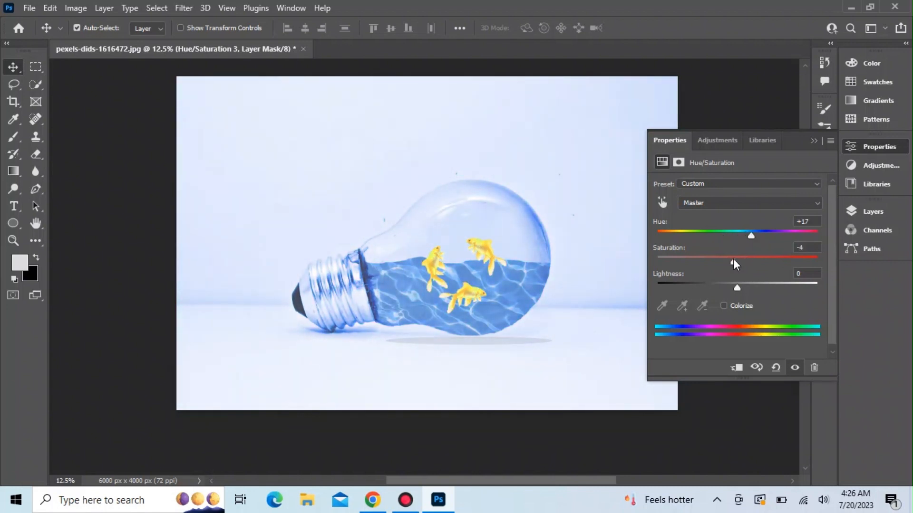
Step: Undo the two added Hue/Saturation adjustments and the ellipse's last opacity change
key(ctrl+z)
key(ctrl+z)
key(ctrl+z)
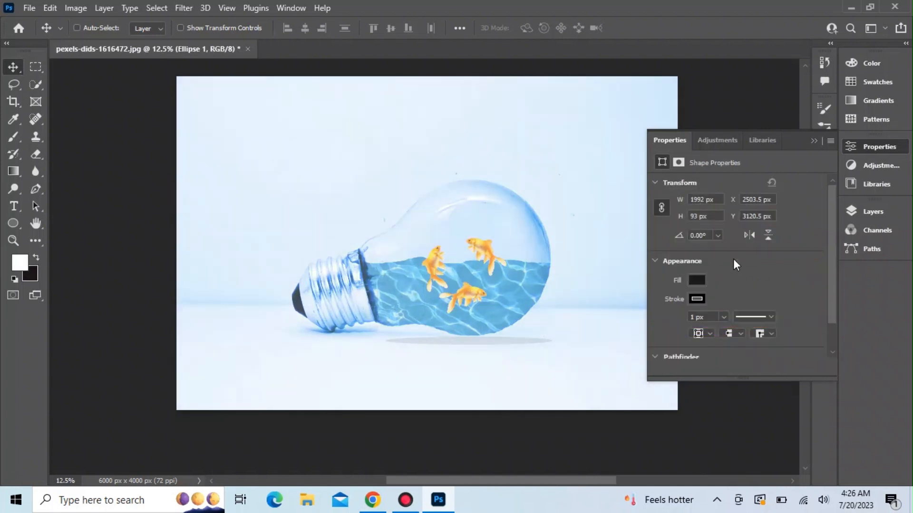
key(ctrl+z)
key(ctrl+z)
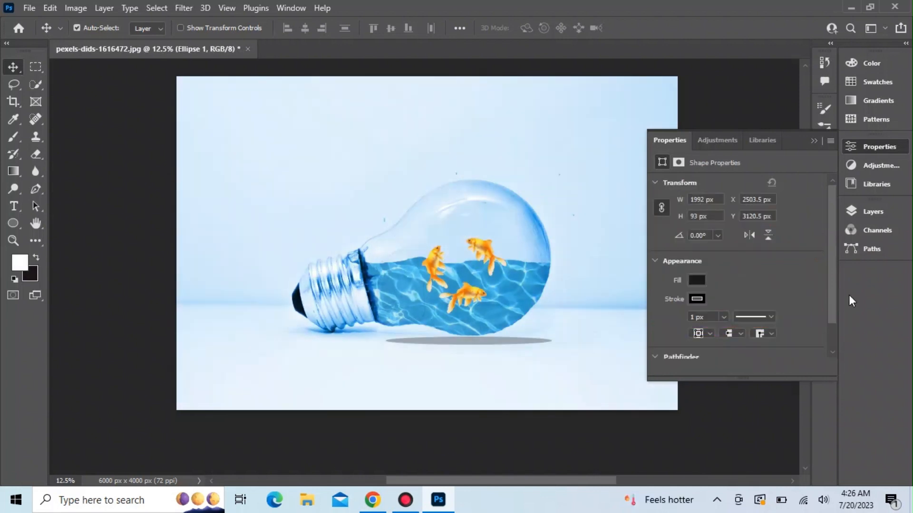
click(861, 212)
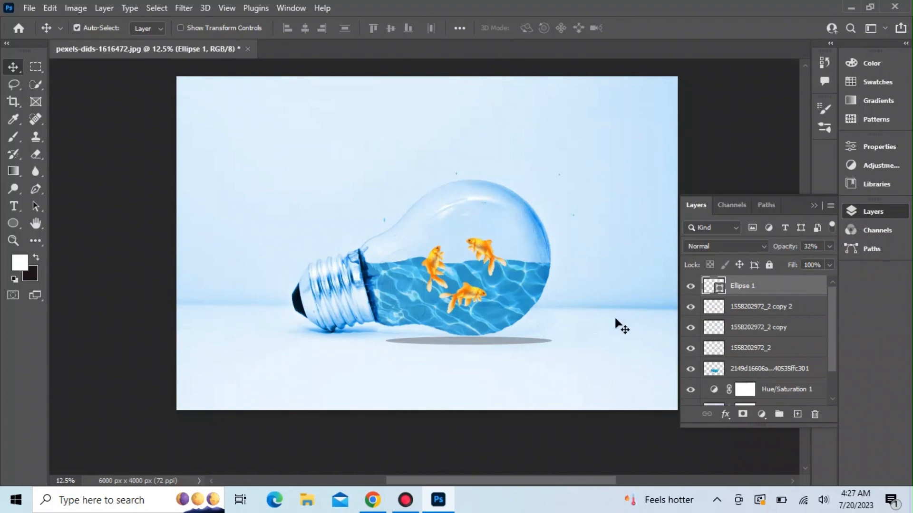
Step: Place the water texture image 2149d16606af9053c282c40535ffc301 as an embedded object above the ellipse layer
key(ctrl+plus)
key(ctrl+plus)
key(ctrl+plus)
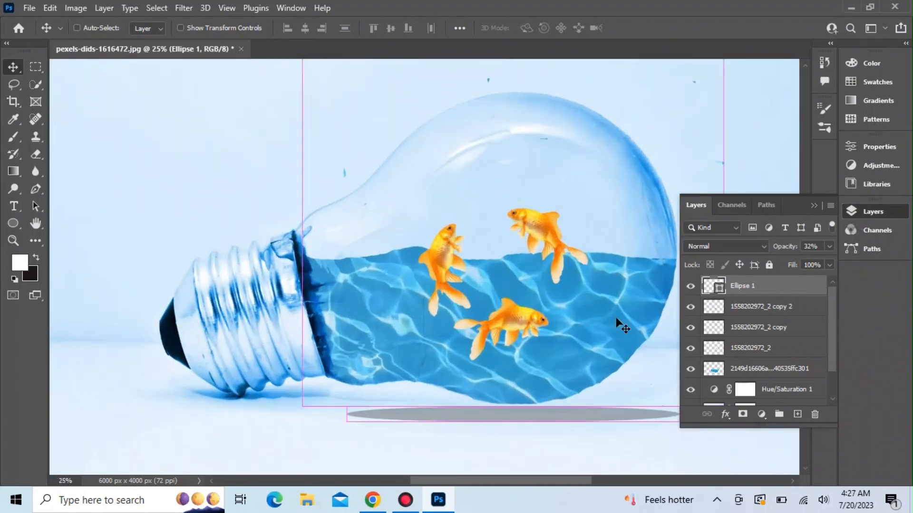
scroll(615, 318, down, 1)
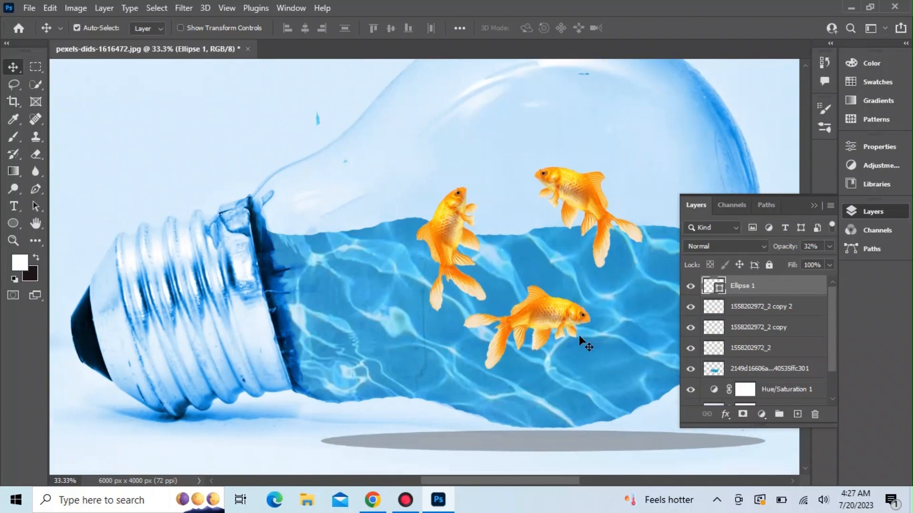
click(35, 9)
click(61, 285)
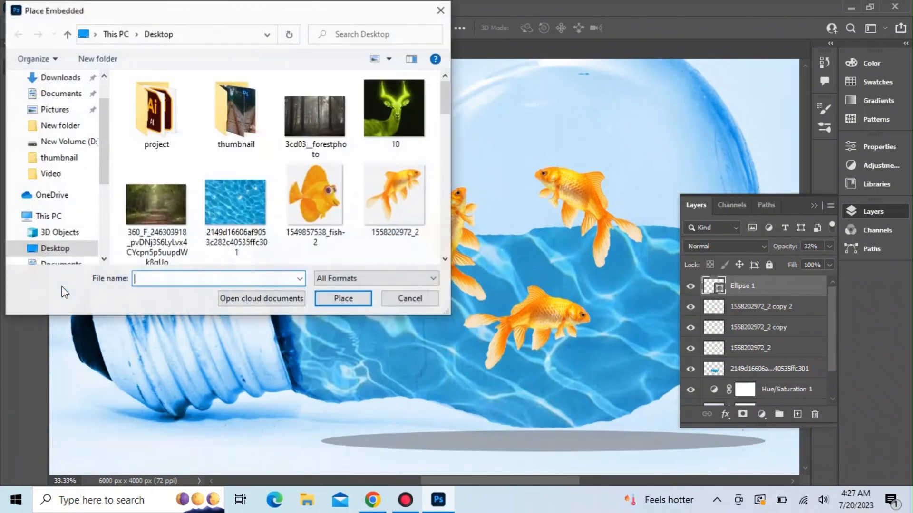
click(218, 202)
click(343, 298)
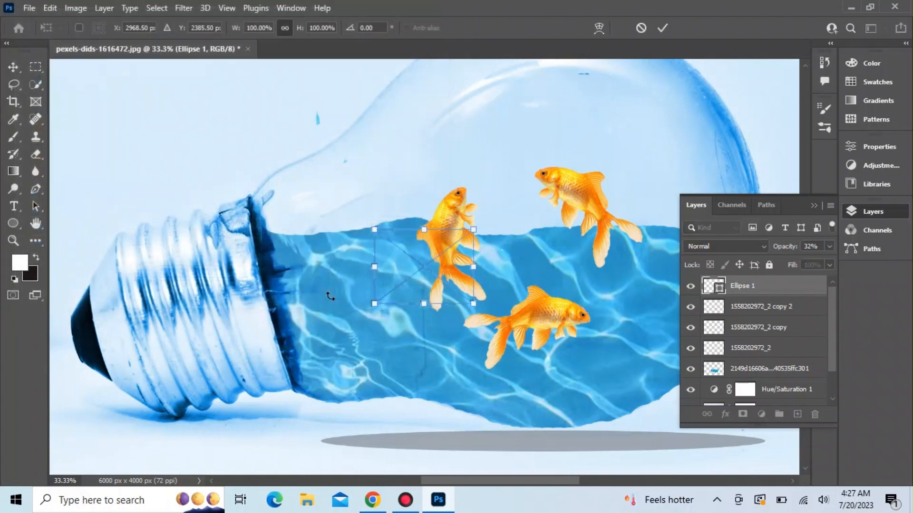
Step: Enlarge the placed water texture to about 496% so it spans the full width of the bulb's water
drag(424, 314, 486, 435)
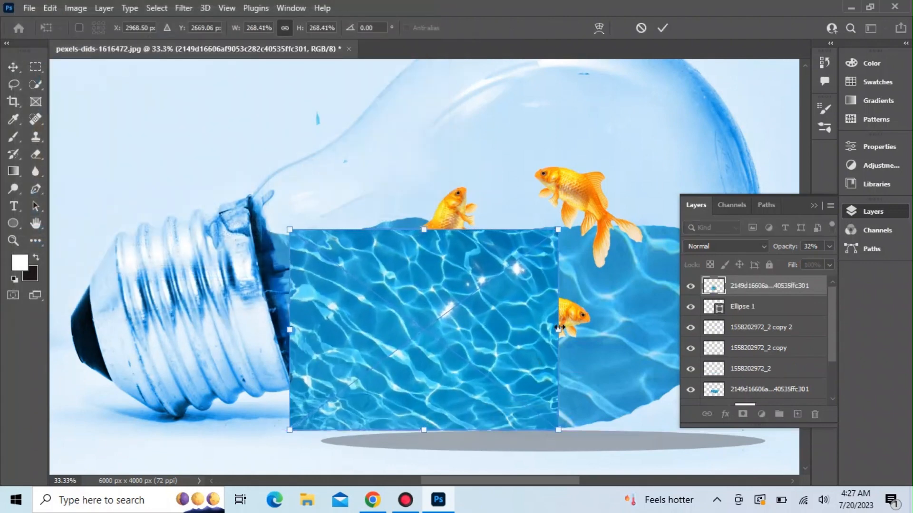
drag(558, 329, 637, 330)
drag(541, 307, 567, 281)
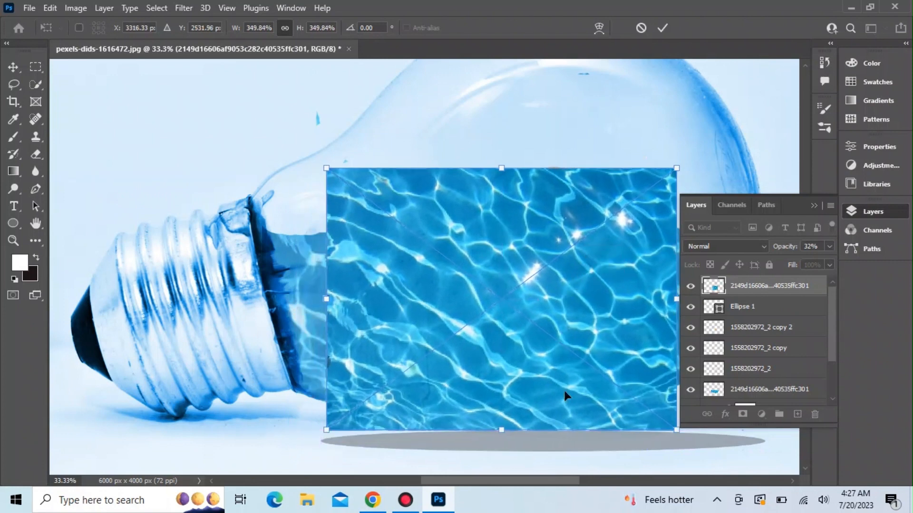
drag(565, 481, 592, 481)
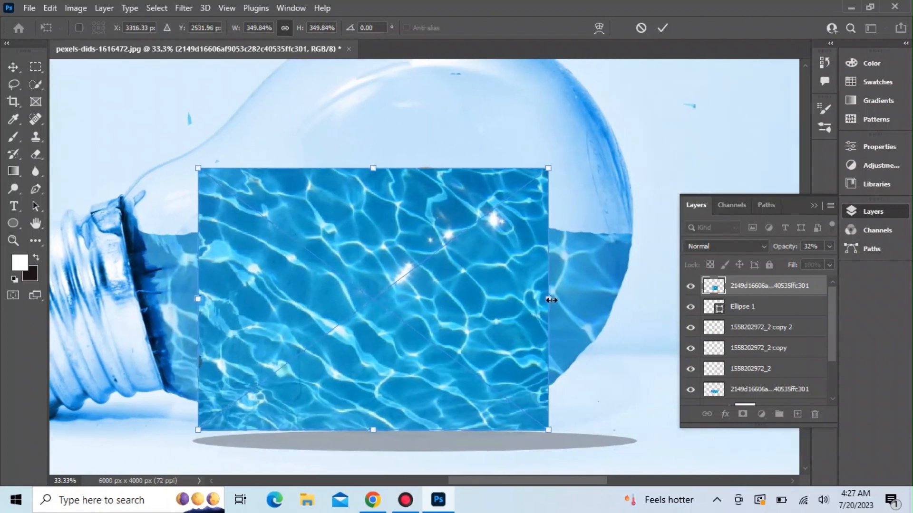
drag(551, 300, 643, 287)
drag(199, 300, 145, 299)
Step: Set the placed water texture to Multiply blending and rescale it to about 494%, shifted lower over the water
click(762, 247)
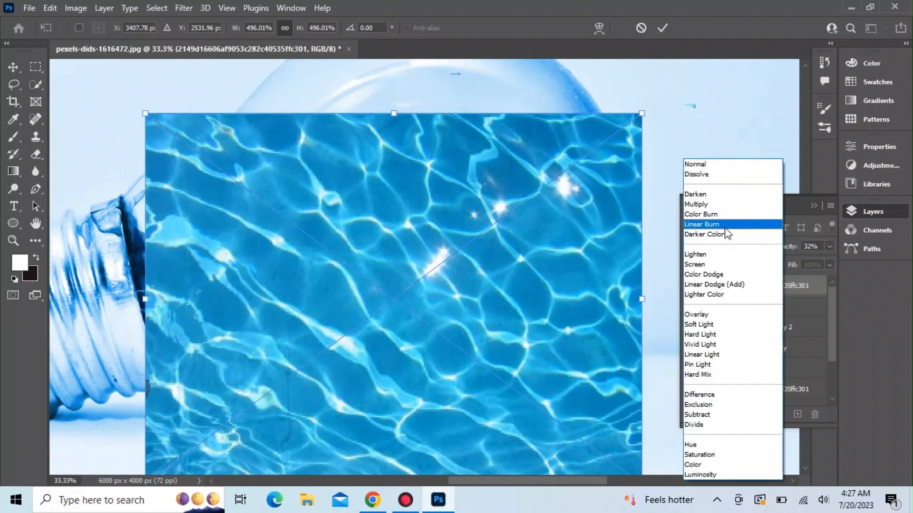
click(720, 209)
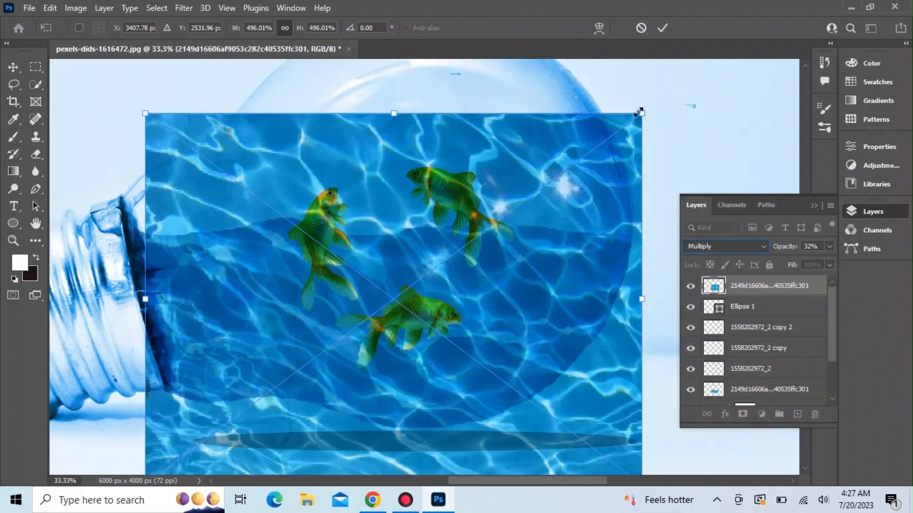
drag(394, 113, 402, 212)
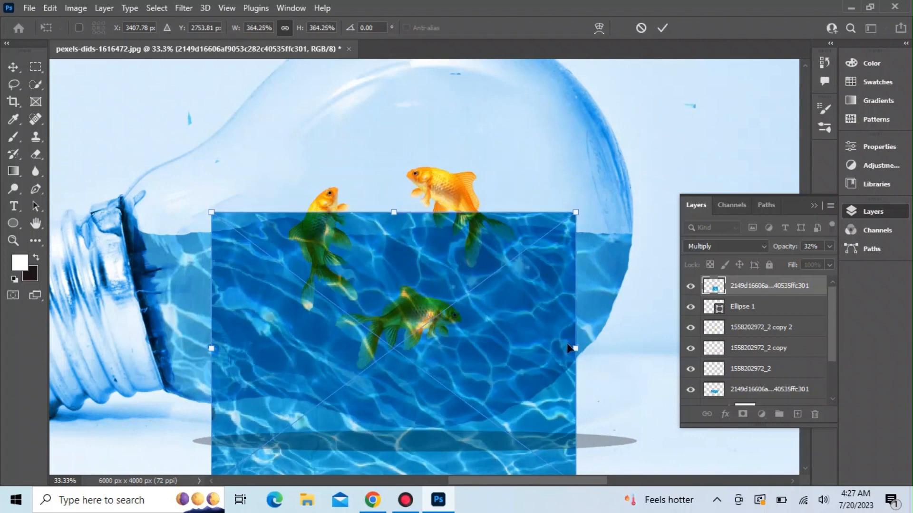
drag(575, 348, 643, 352)
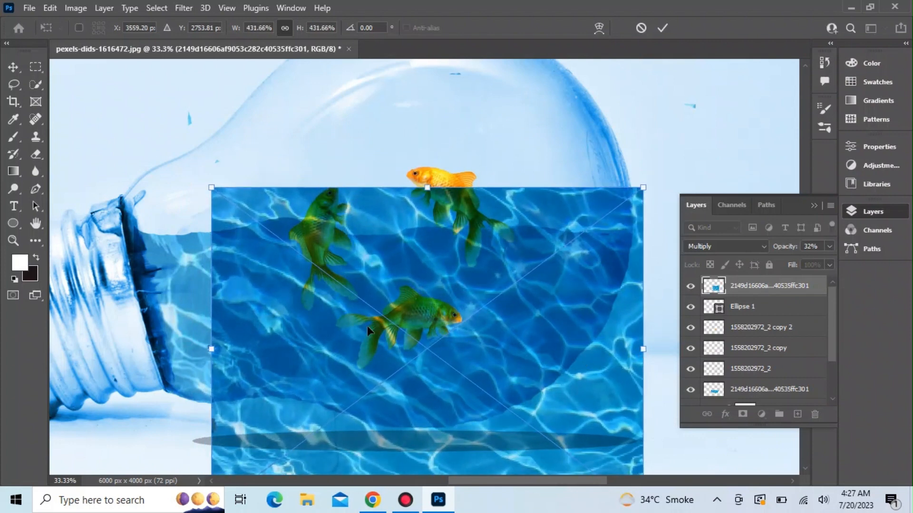
drag(212, 346, 149, 346)
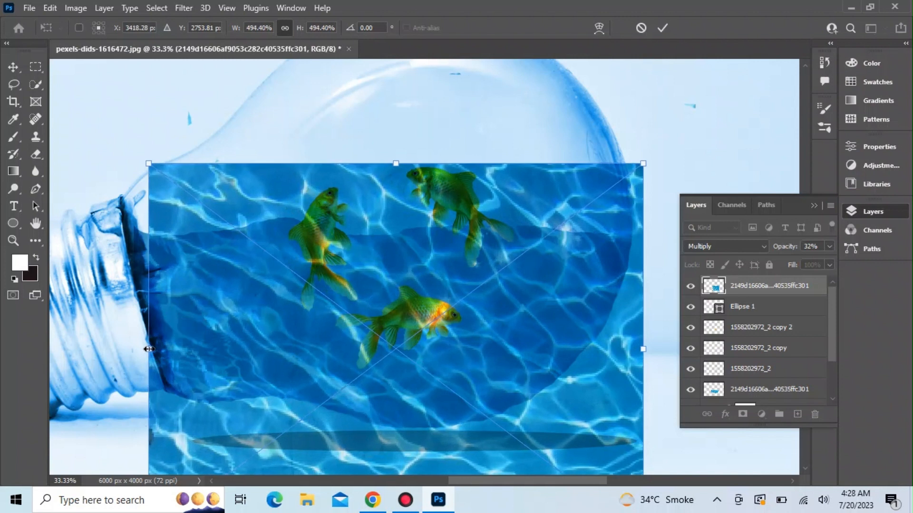
scroll(280, 226, down, 5)
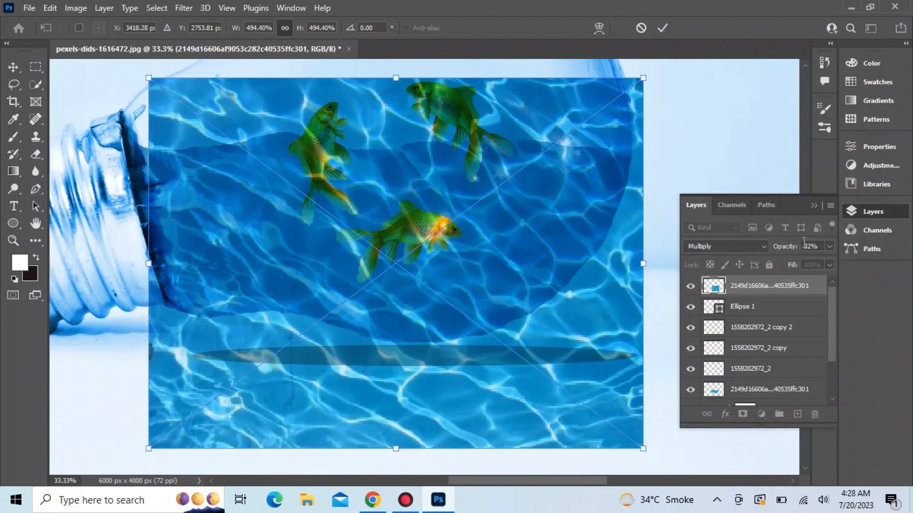
Step: Commit the placed water texture and set its layer opacity to 36%
click(829, 247)
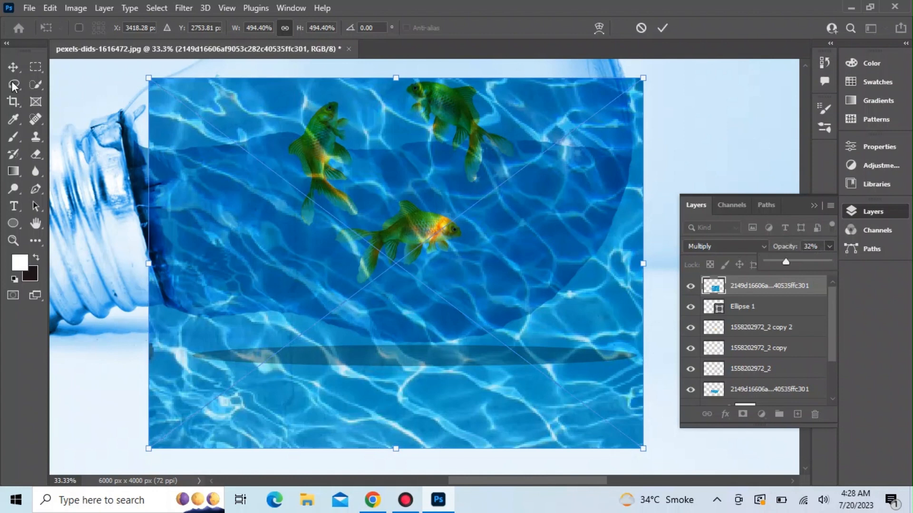
click(13, 67)
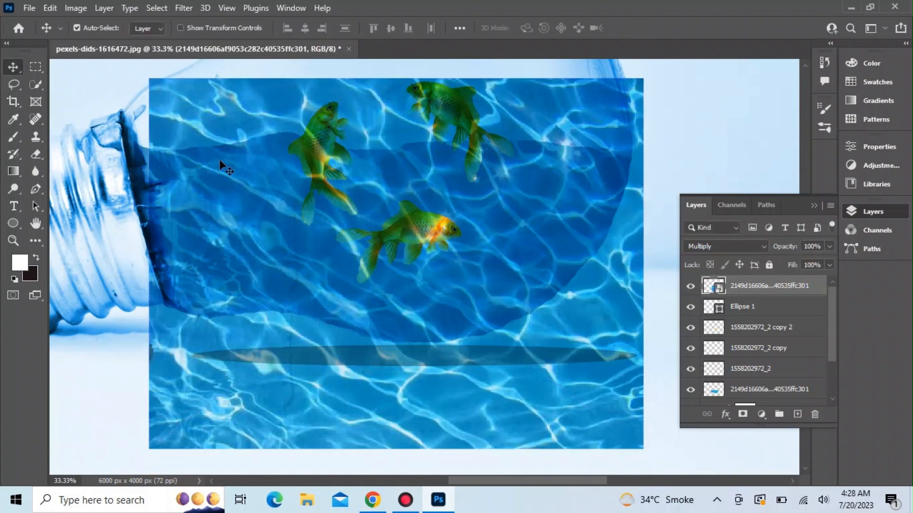
click(829, 247)
drag(807, 259, 788, 261)
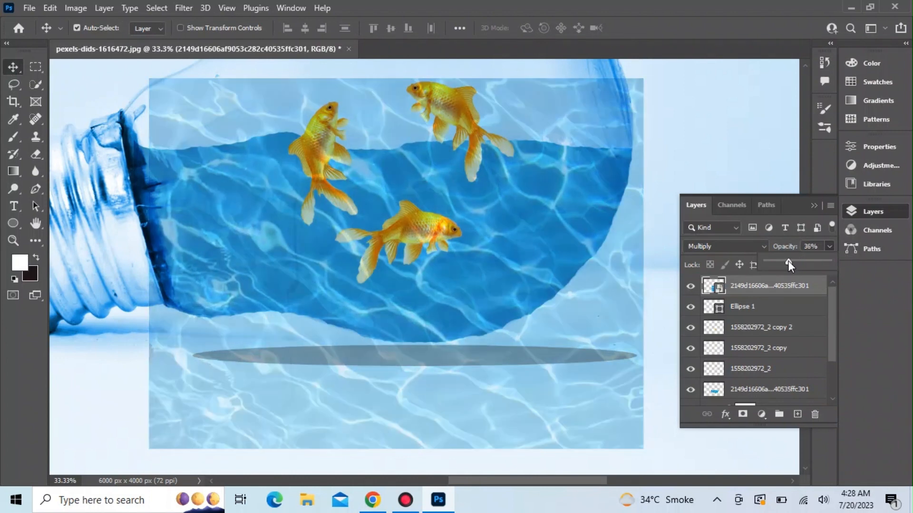
Step: Rasterize the new water texture layer and erase everything outside the bulb's water with a 200 px Eraser brush
click(10, 134)
click(97, 28)
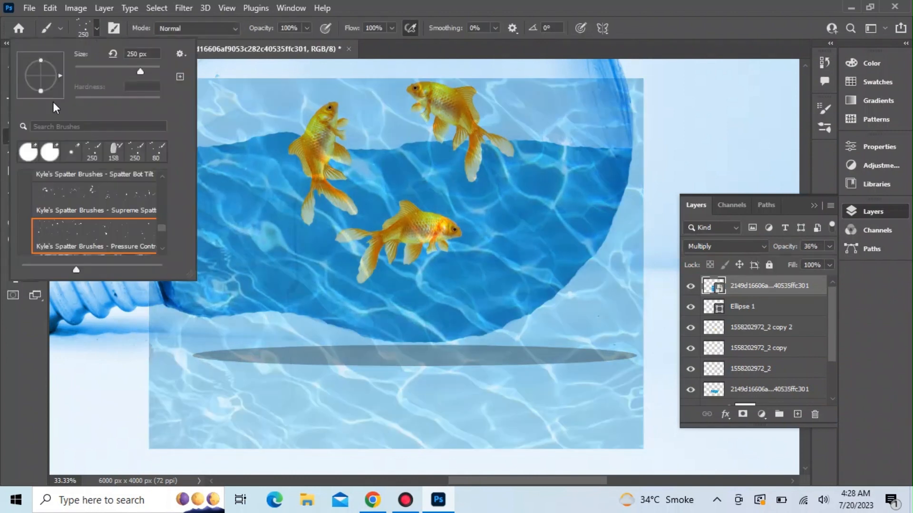
key(e)
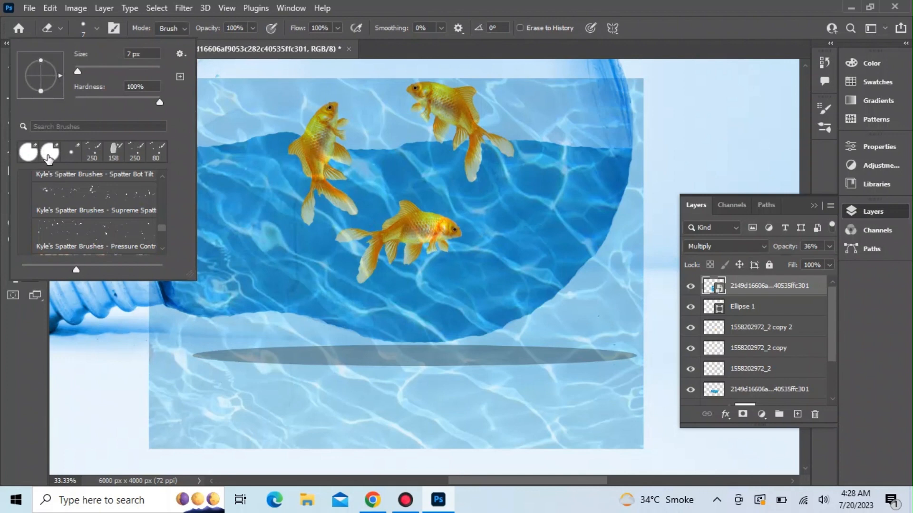
text(200)
click(214, 74)
click(214, 74)
click(430, 205)
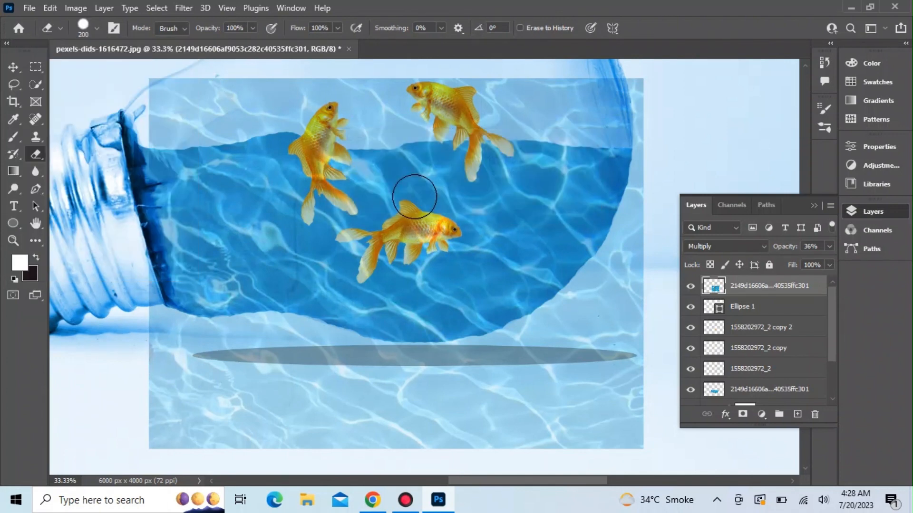
mouse_move(167, 131)
mouse_down()
mouse_move(169, 91)
mouse_move(189, 108)
mouse_move(172, 125)
mouse_move(254, 117)
mouse_move(208, 87)
mouse_move(246, 92)
mouse_move(226, 95)
mouse_move(223, 86)
mouse_move(229, 96)
mouse_move(321, 94)
mouse_move(282, 108)
mouse_move(329, 109)
mouse_move(339, 108)
mouse_move(344, 86)
mouse_move(387, 89)
mouse_move(390, 102)
mouse_move(319, 121)
mouse_move(276, 110)
mouse_move(176, 128)
mouse_move(154, 120)
mouse_move(296, 144)
mouse_move(350, 125)
mouse_move(454, 119)
mouse_move(468, 105)
mouse_move(432, 97)
mouse_move(506, 94)
mouse_move(506, 104)
mouse_move(481, 113)
mouse_move(518, 112)
mouse_move(544, 120)
mouse_move(516, 120)
mouse_move(579, 128)
mouse_move(649, 126)
mouse_move(533, 91)
mouse_move(648, 126)
mouse_move(656, 171)
mouse_move(604, 275)
mouse_up()
mouse_move(569, 307)
mouse_down()
mouse_move(496, 348)
mouse_move(422, 364)
mouse_move(283, 335)
mouse_move(184, 337)
mouse_move(128, 278)
mouse_move(160, 386)
mouse_move(157, 445)
mouse_move(251, 451)
mouse_move(193, 423)
mouse_move(213, 353)
mouse_move(245, 387)
mouse_move(206, 407)
mouse_move(266, 440)
mouse_move(453, 435)
mouse_move(621, 458)
mouse_move(654, 330)
mouse_move(655, 275)
mouse_move(571, 349)
mouse_move(609, 360)
mouse_move(581, 430)
mouse_move(549, 408)
mouse_move(622, 325)
mouse_move(540, 393)
mouse_move(550, 357)
mouse_move(477, 414)
mouse_move(523, 426)
mouse_move(459, 390)
mouse_move(306, 378)
mouse_move(303, 410)
mouse_move(406, 416)
mouse_up()
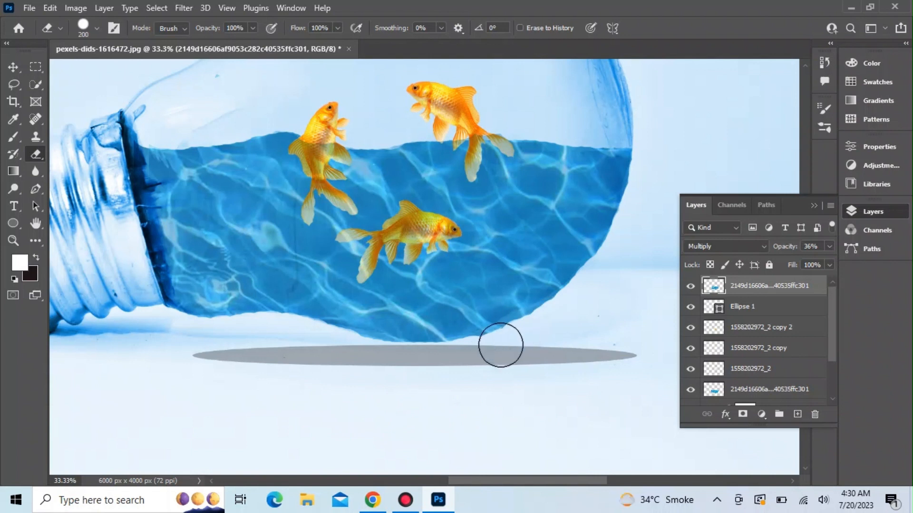
click(749, 390)
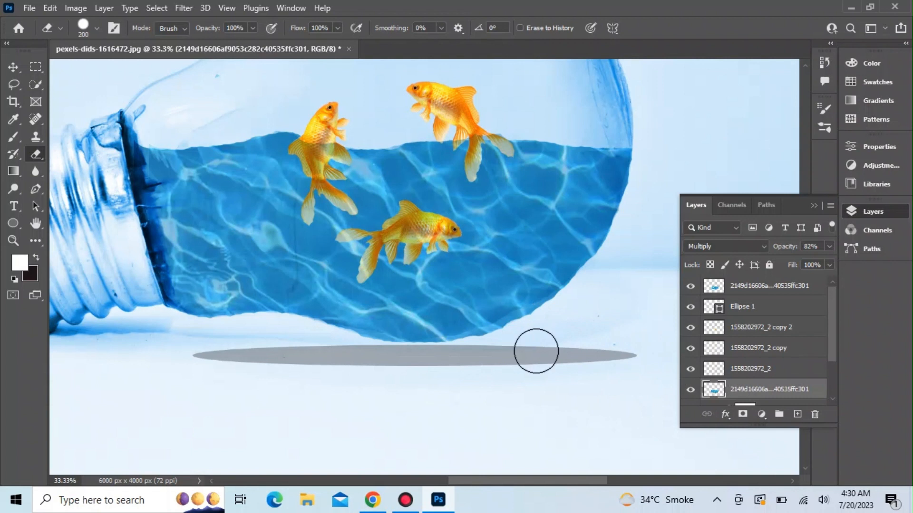
click(737, 291)
scroll(666, 323, up, 1)
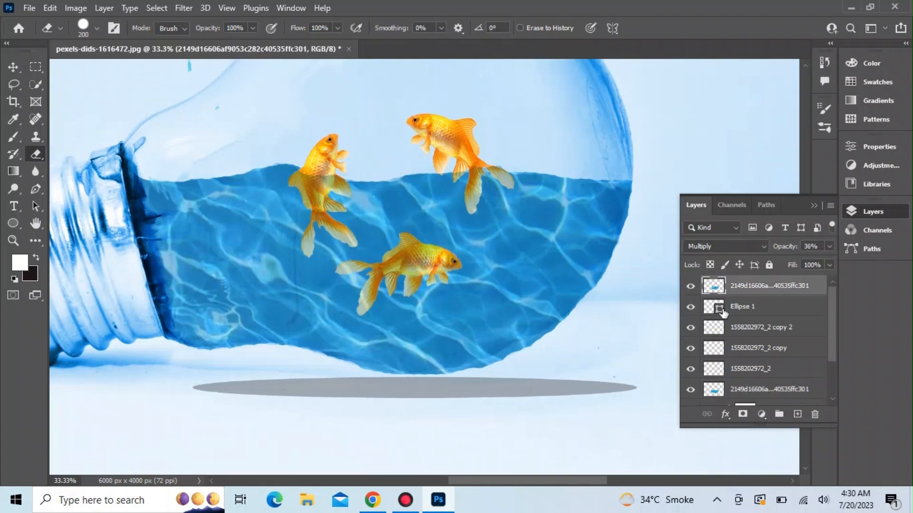
Step: Raise the opacity of the top Multiply water texture layer to 50%
click(830, 246)
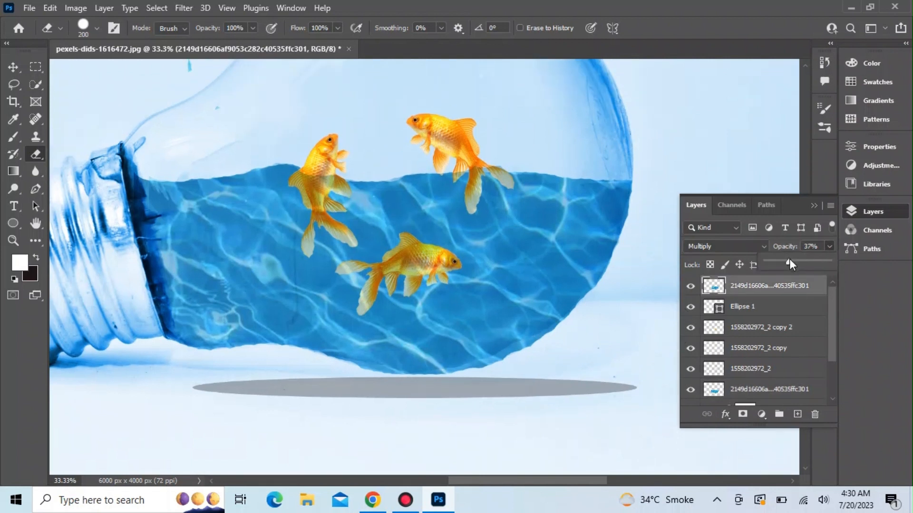
drag(789, 259, 797, 258)
scroll(651, 285, up, 2)
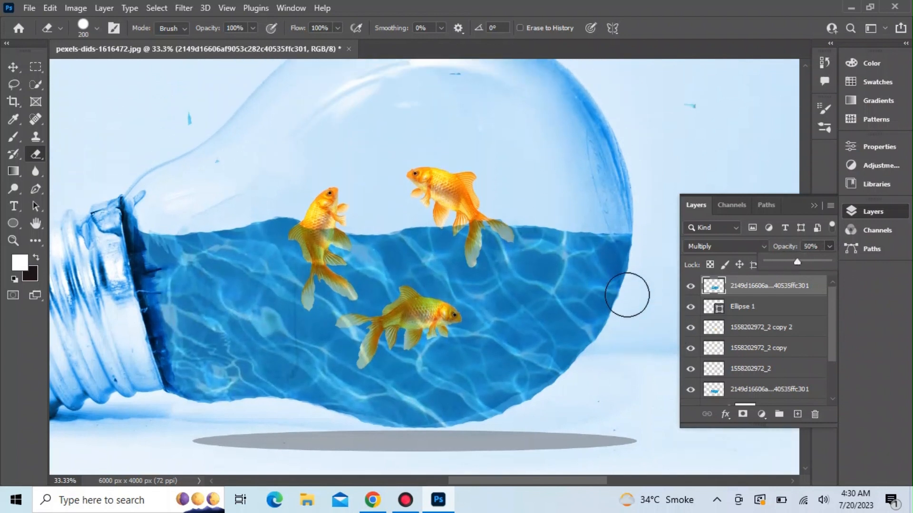
click(279, 198)
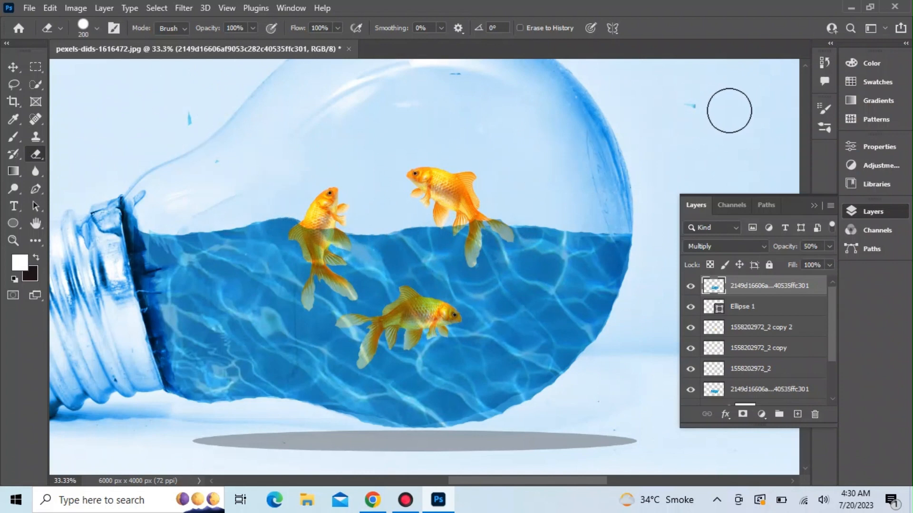
Step: Group all layers from the top water texture down to Layer 0 copy, leaving Layer 0 outside the group, and clear the layer selection
key(ctrl+minus)
key(ctrl+minus)
key(ctrl+minus)
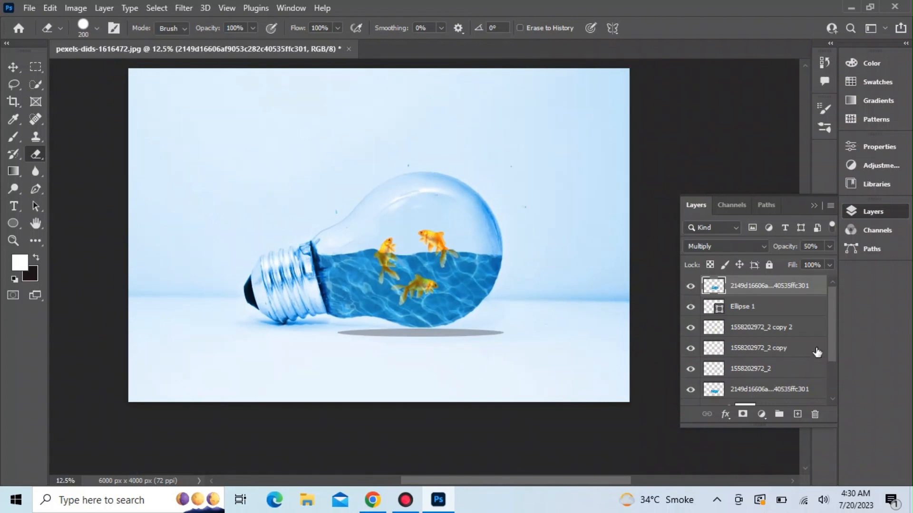
drag(831, 327, 831, 383)
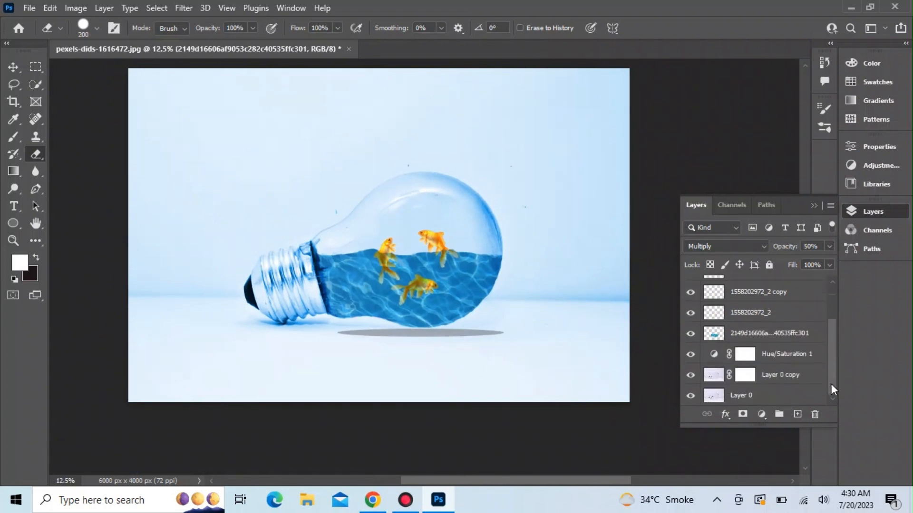
scroll(835, 373, up, 3)
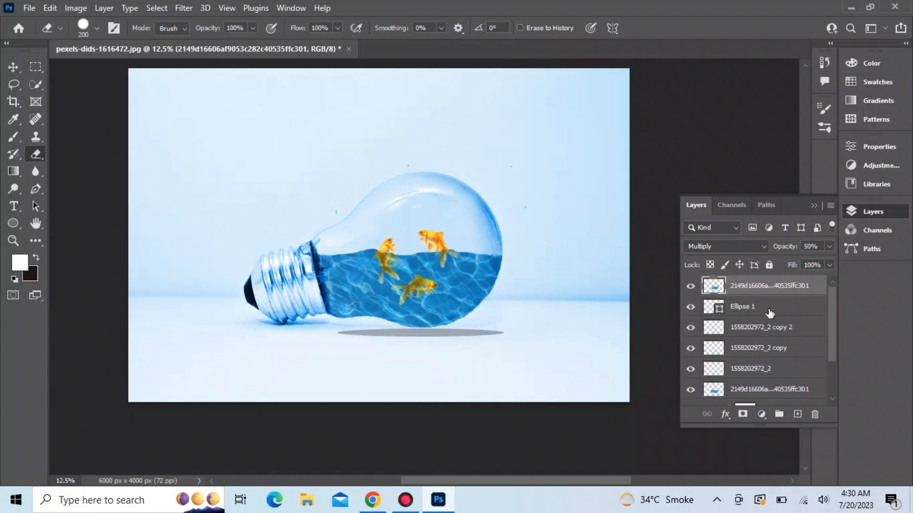
click(752, 311)
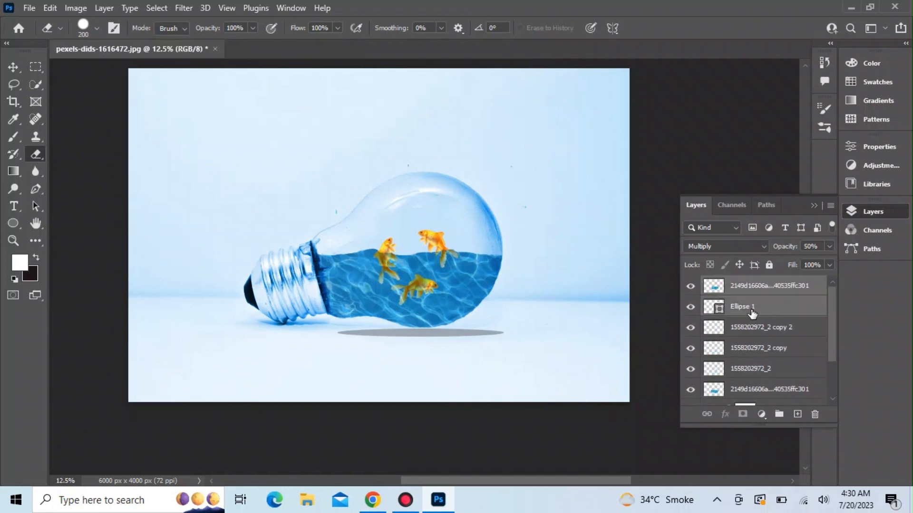
shift+click(756, 389)
scroll(757, 372, down, 2)
shift+click(757, 373)
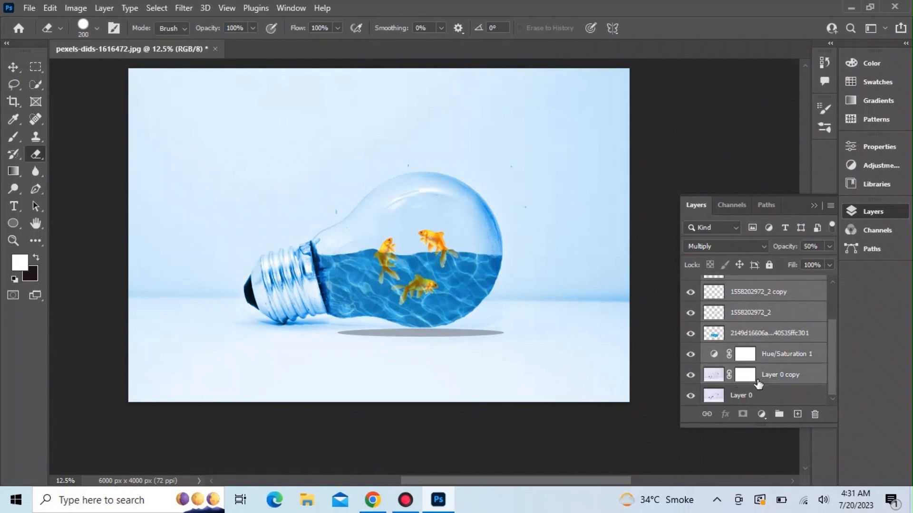
click(779, 414)
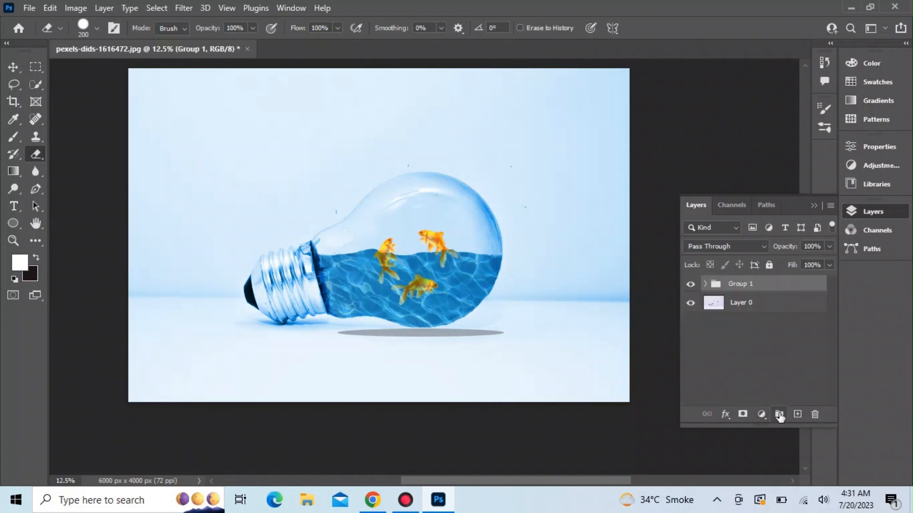
click(696, 346)
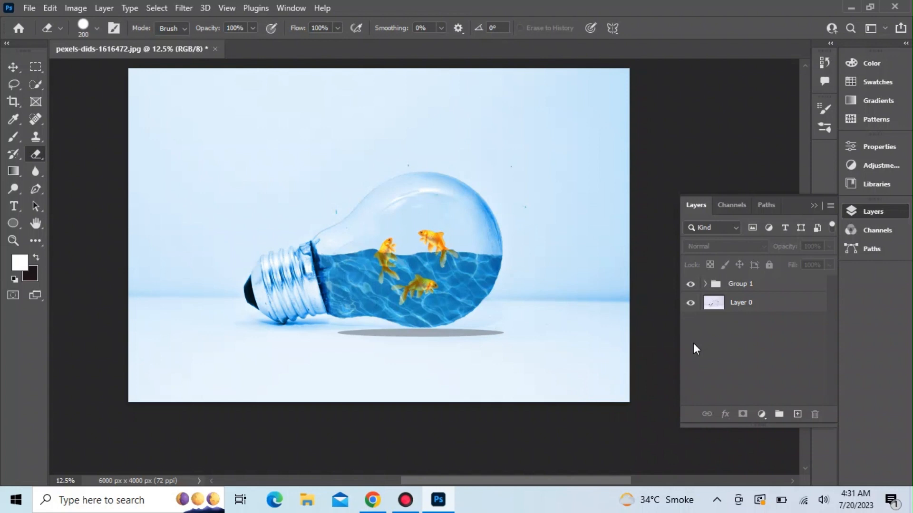
click(405, 499)
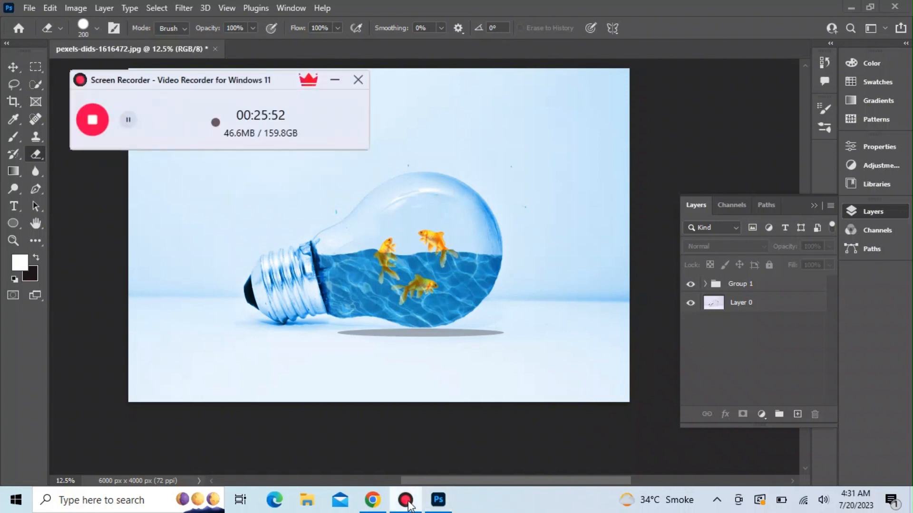
click(91, 119)
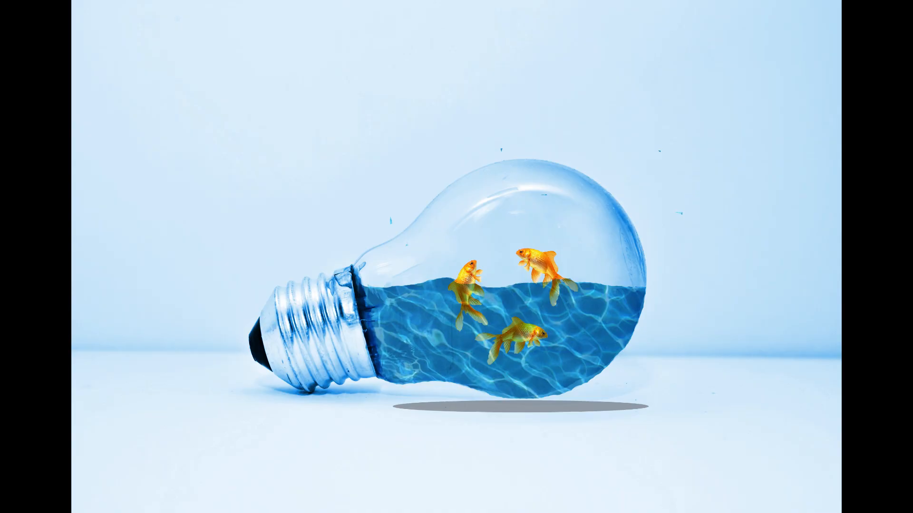